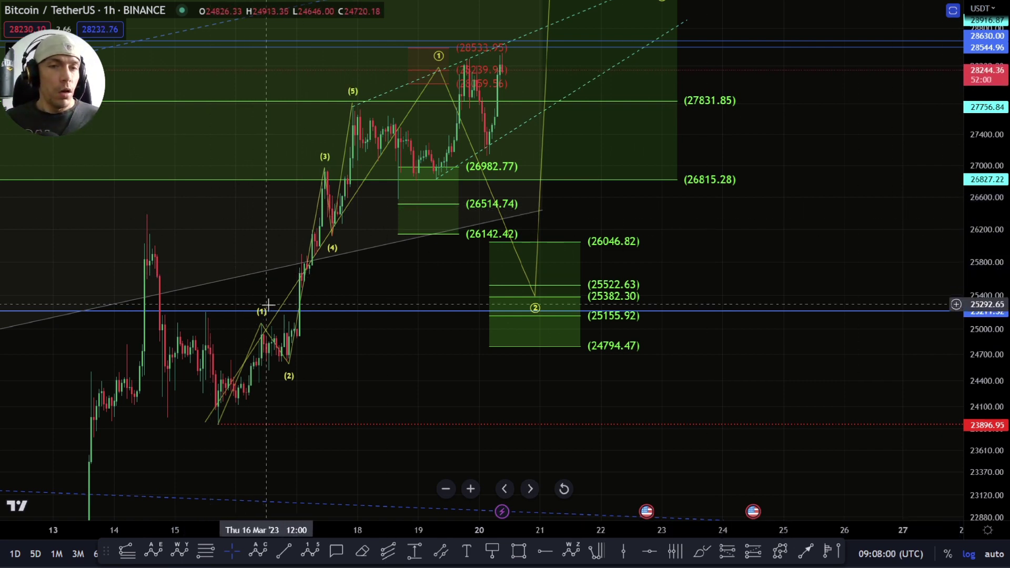
- Move the red retracement zone spanning 28059.56 to 28533.95 so it starts at the 19 March high and covers the newest candles
scroll(372, 301, up, 2)
drag(985, 297, 985, 225)
drag(796, 234, 712, 350)
drag(984, 226, 984, 303)
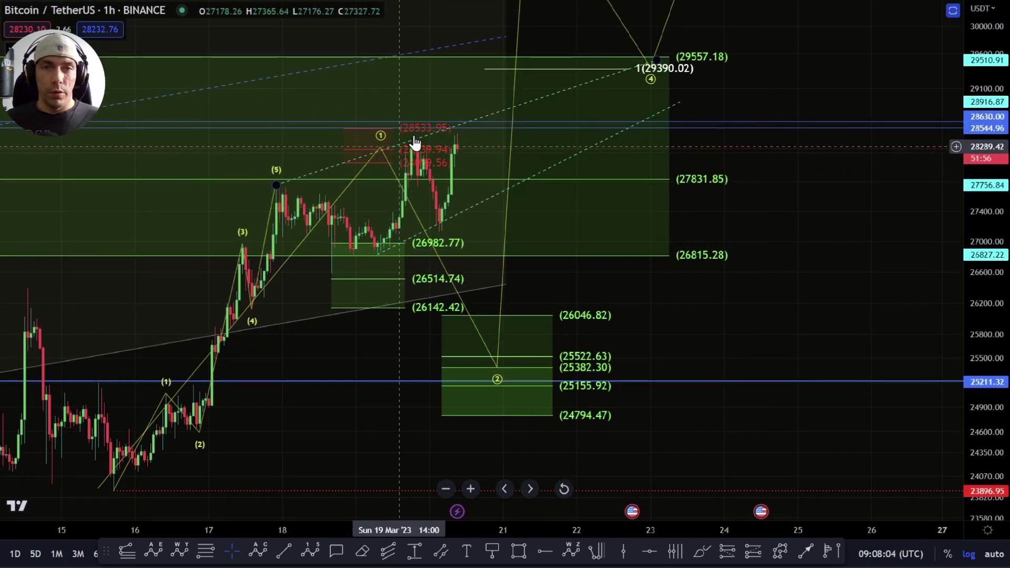
shift+click(421, 127)
click(420, 126)
shift+click(418, 127)
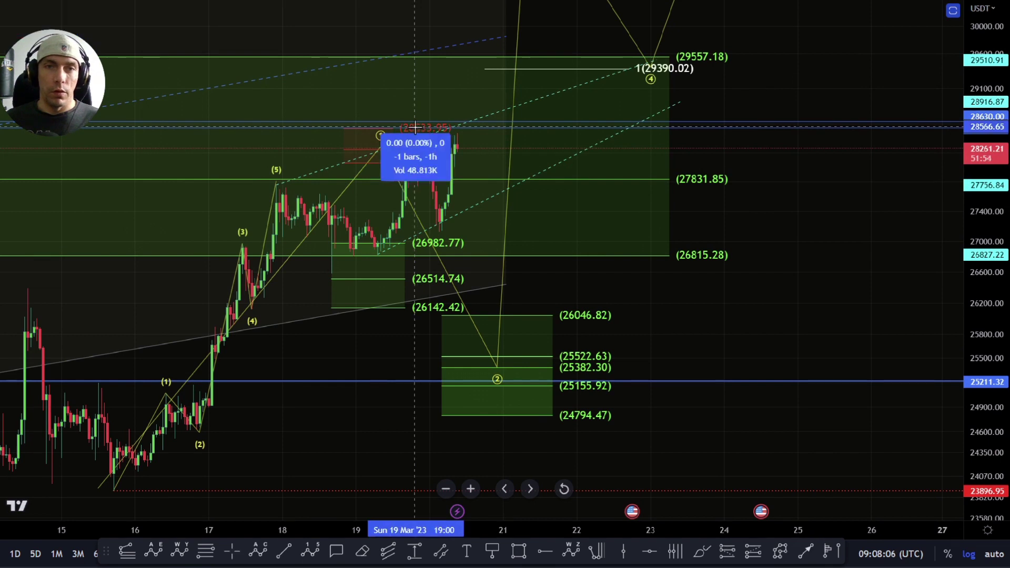
click(414, 127)
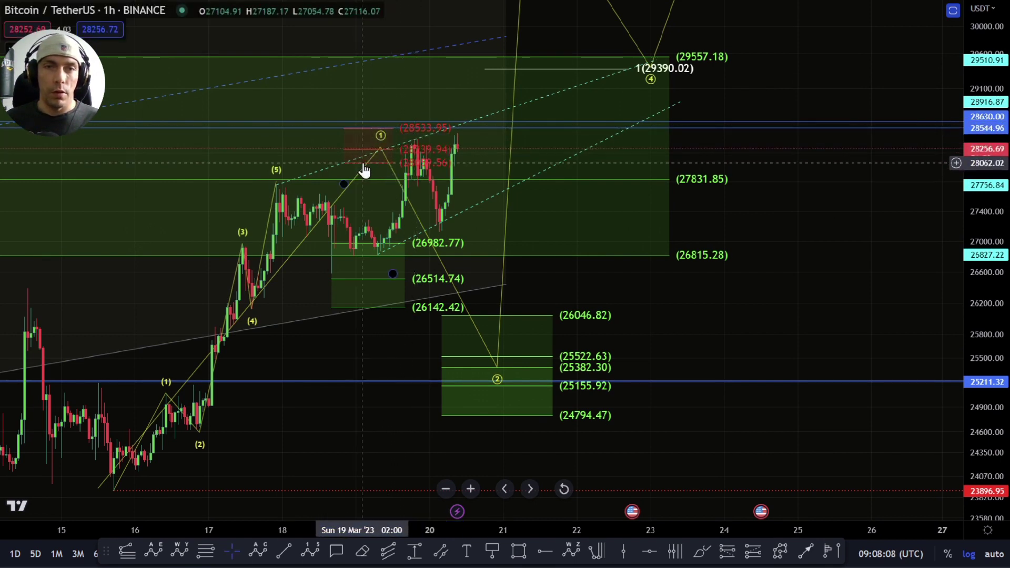
mouse_move(364, 169)
mouse_down()
mouse_move(372, 108)
mouse_move(442, 162)
mouse_up()
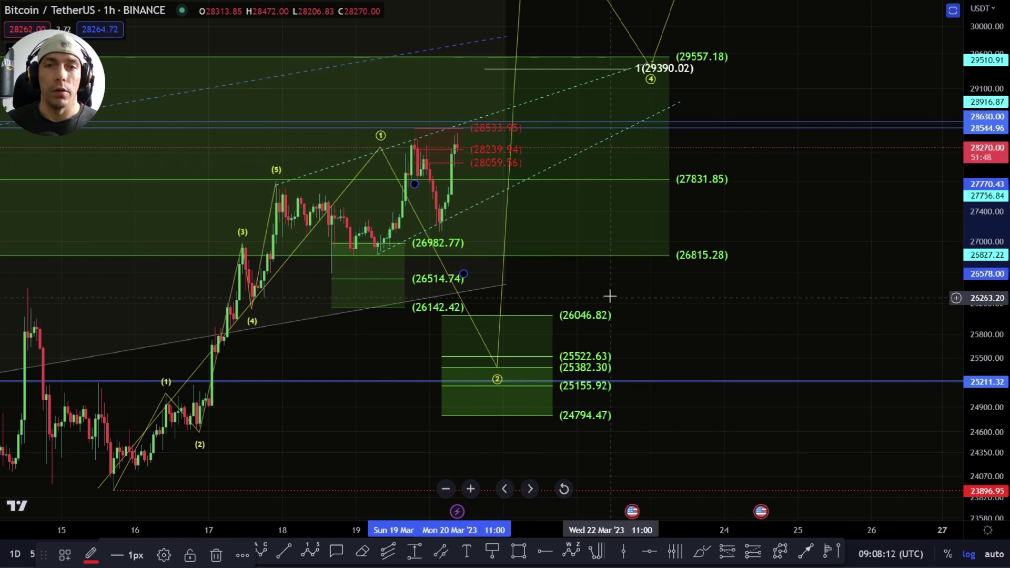
- Brush arrows from the wave (3) top to wave (5) and on to the 19 March high, and undo both
click(711, 560)
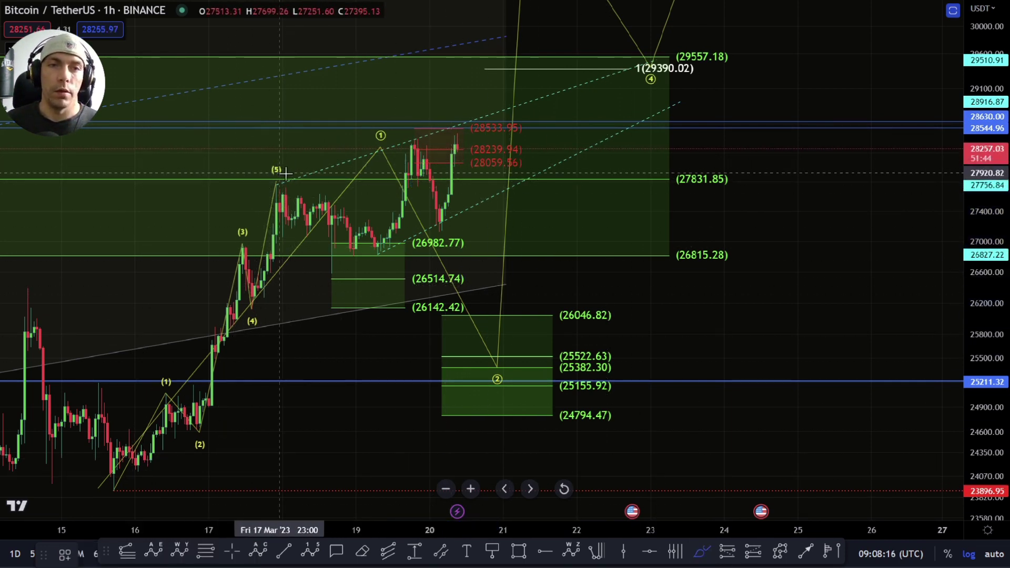
mouse_move(246, 228)
mouse_down()
mouse_move(237, 238)
mouse_move(291, 169)
mouse_move(288, 182)
mouse_move(400, 154)
mouse_up()
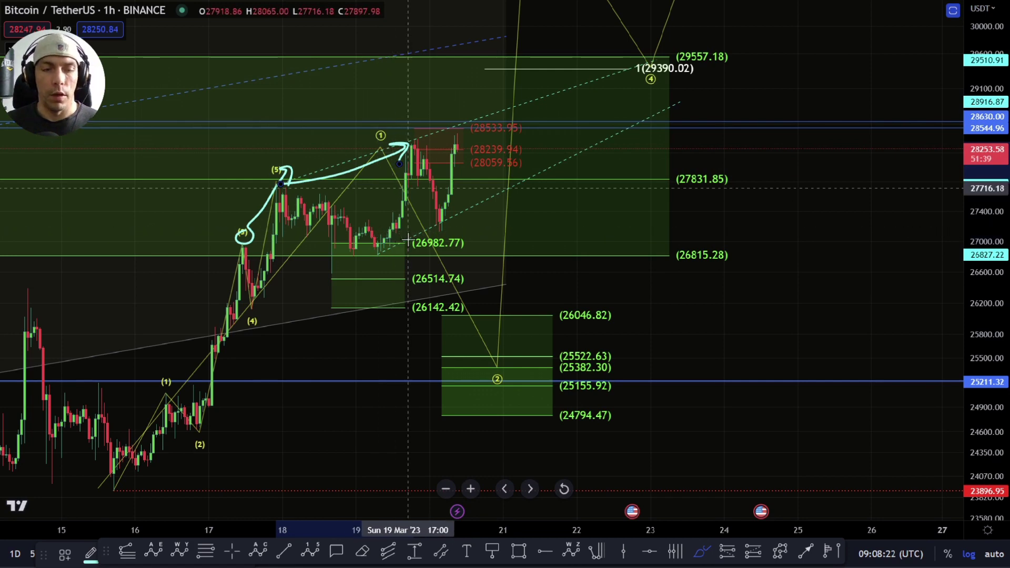
key(ctrl+z)
key(ctrl+z)
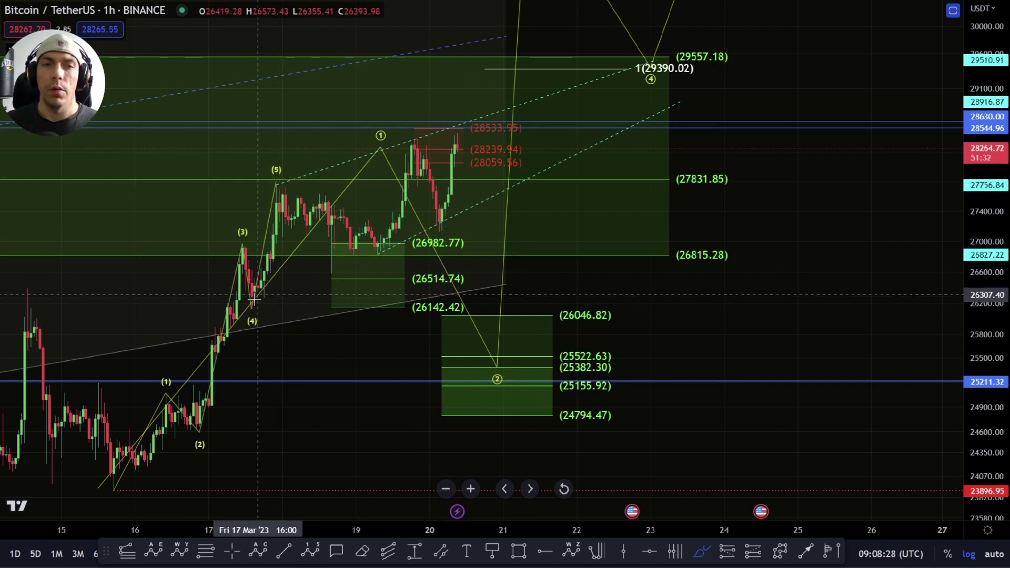
- Brush a zigzag path from the wave (4) low along the price swings to a projected high near 29100, and remove it
mouse_move(252, 304)
mouse_down()
mouse_move(271, 182)
mouse_move(413, 141)
mouse_move(423, 147)
mouse_move(432, 231)
mouse_move(449, 161)
mouse_up()
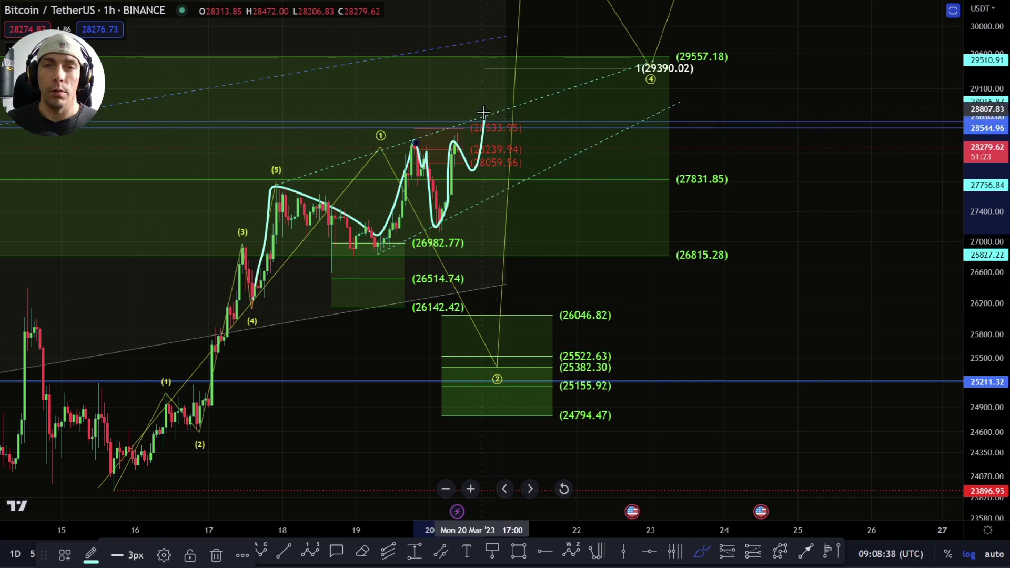
drag(483, 112, 518, 129)
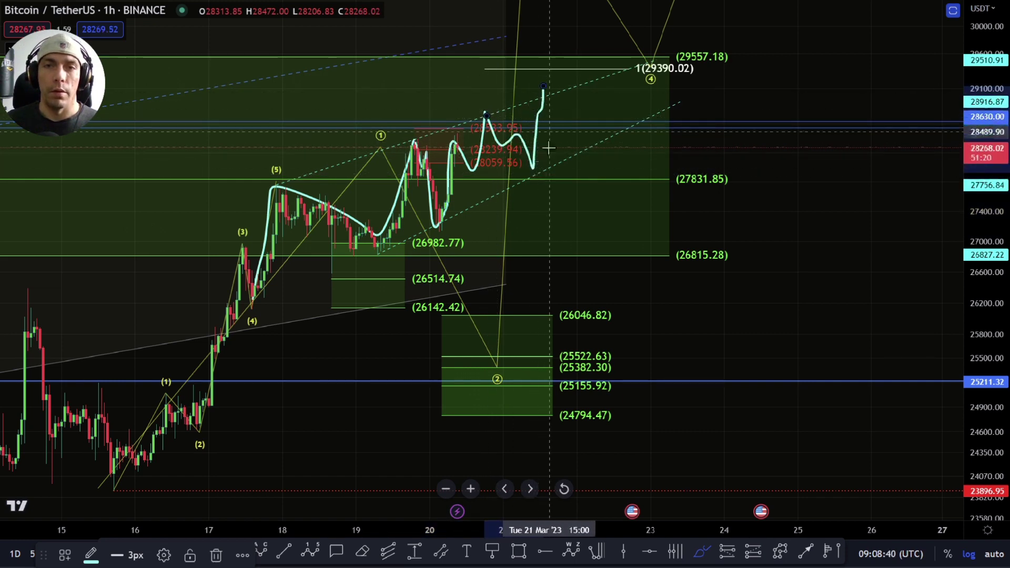
key(Delete)
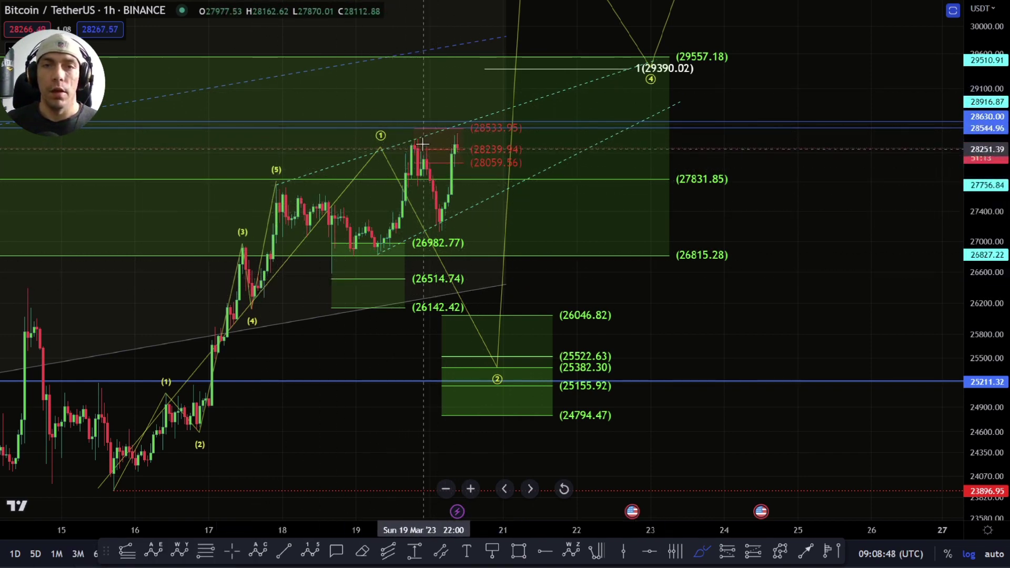
- Brush a path from the 19 March high down, back up to about 28500 and down to about 26600, and delete it
drag(419, 136, 434, 226)
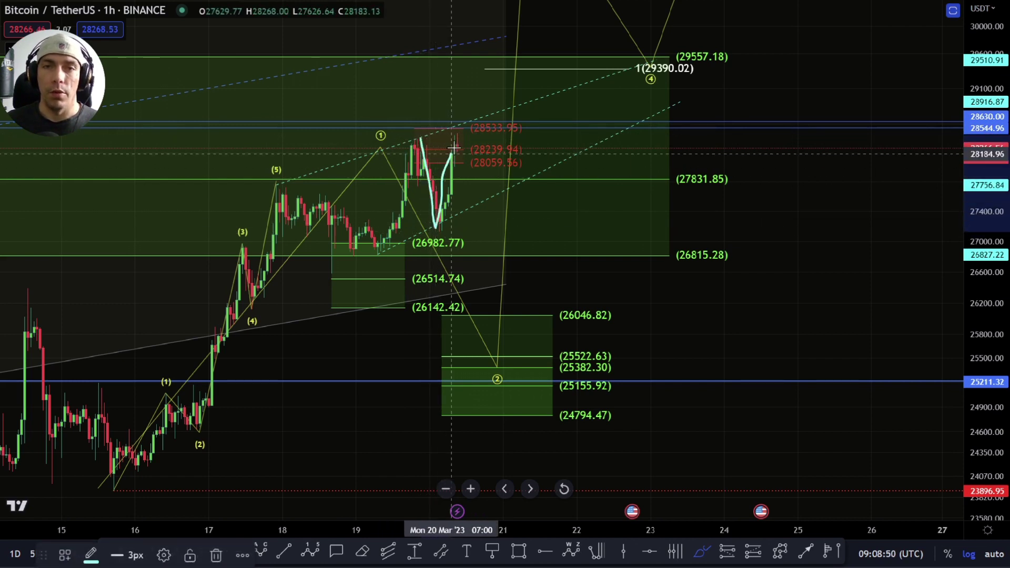
drag(457, 128, 515, 271)
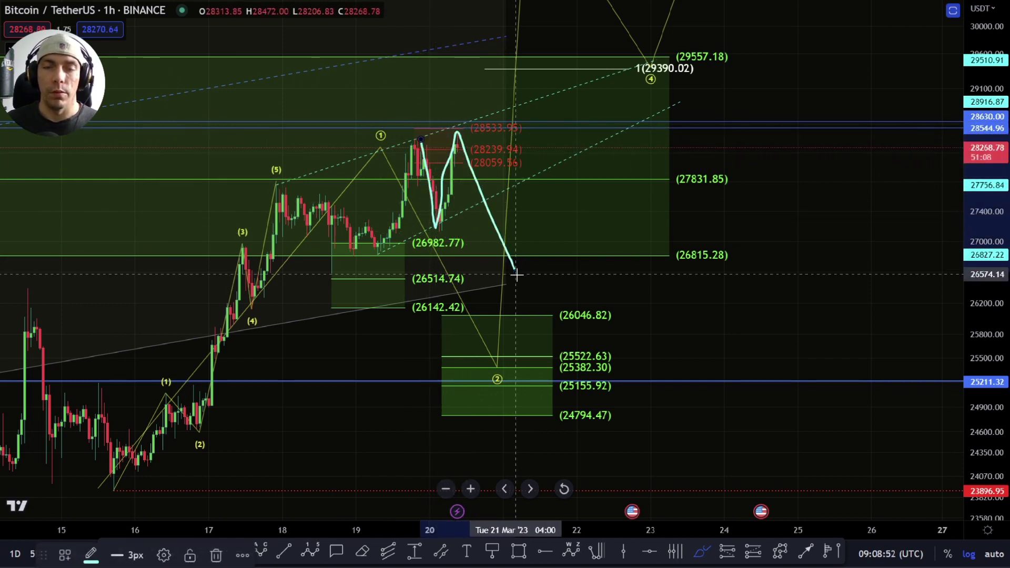
key(Delete)
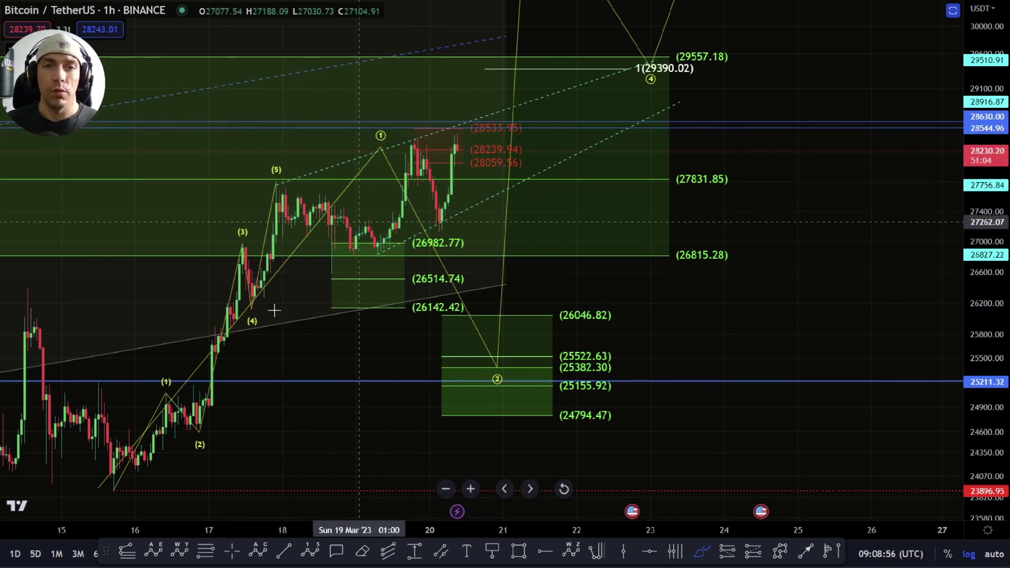
- Brush a correction path from the wave (5) top through the recent swings and up to about 29400, and delete it
scroll(674, 334, down, 1)
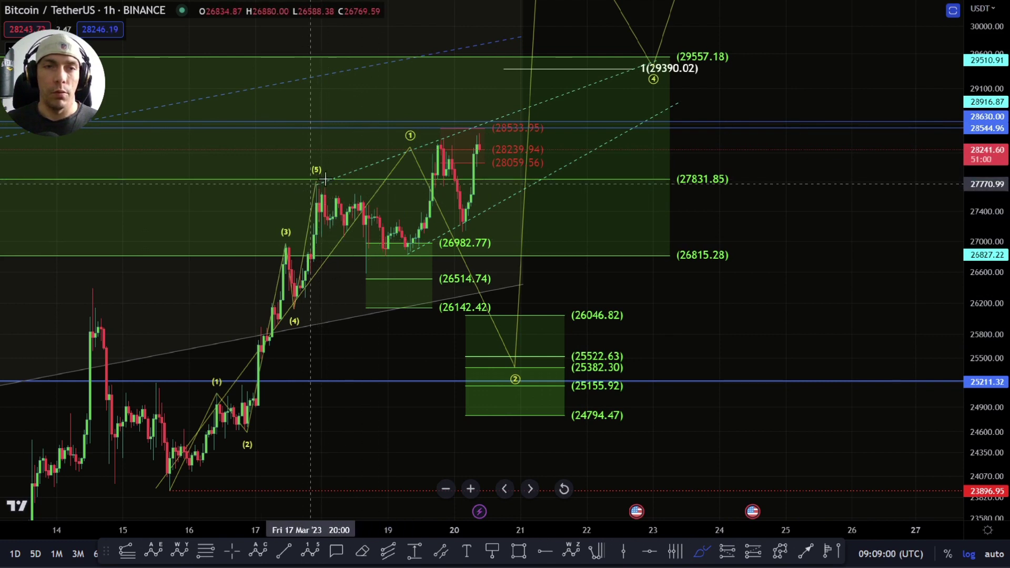
mouse_move(317, 186)
mouse_down()
mouse_move(361, 272)
mouse_move(425, 151)
mouse_up()
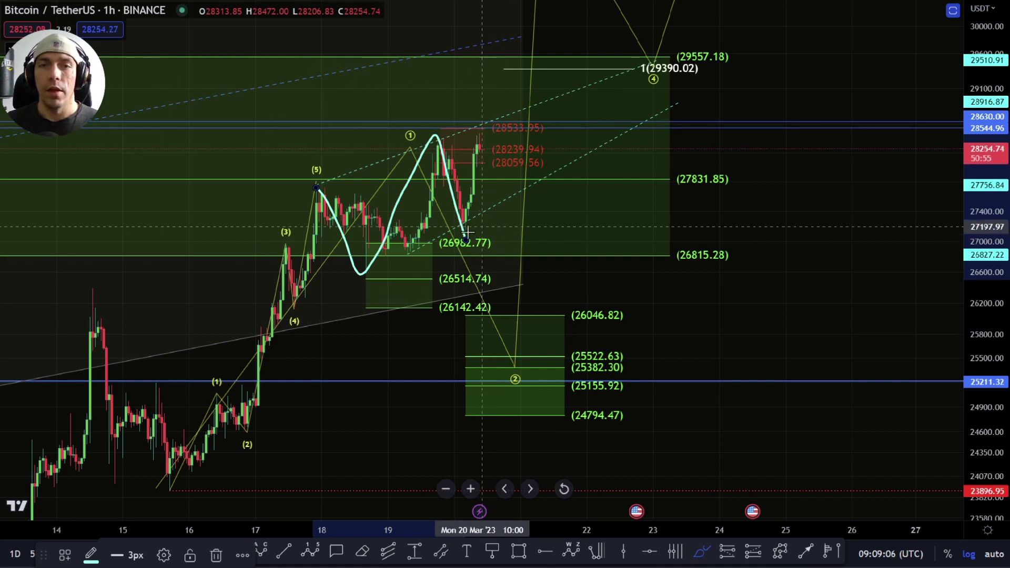
mouse_move(468, 231)
mouse_down()
mouse_move(475, 144)
mouse_move(524, 94)
mouse_move(528, 62)
mouse_up()
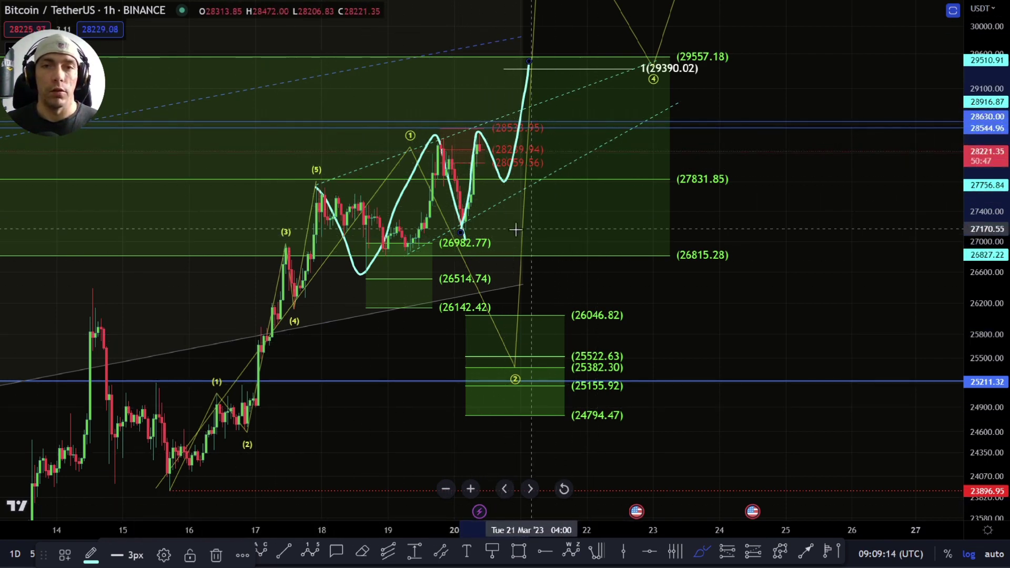
key(Delete)
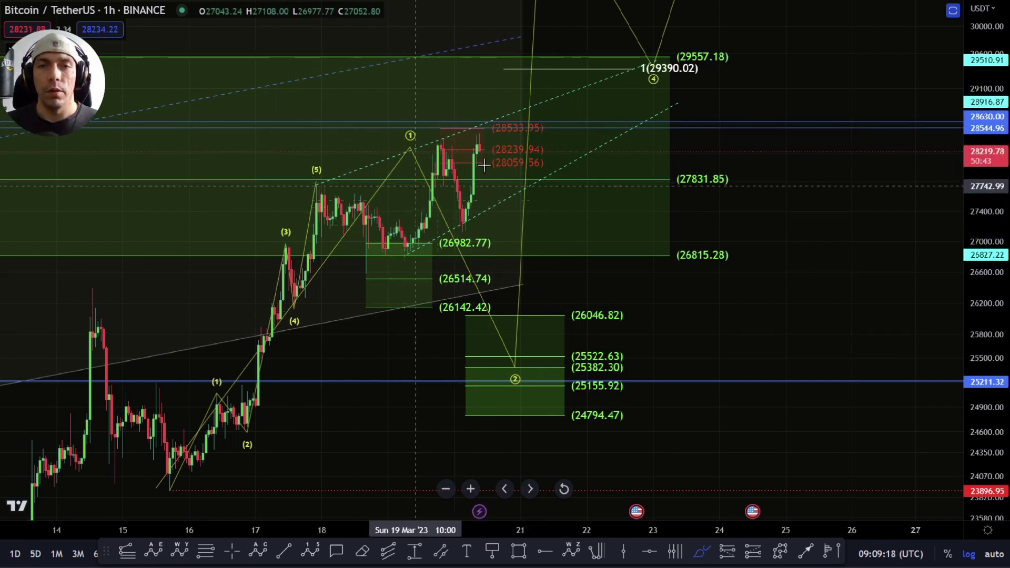
- Brush the rally from the 10 March low to the circled wave 1 top and a decline from the latest high, and delete both strokes
scroll(789, 284, down, 3)
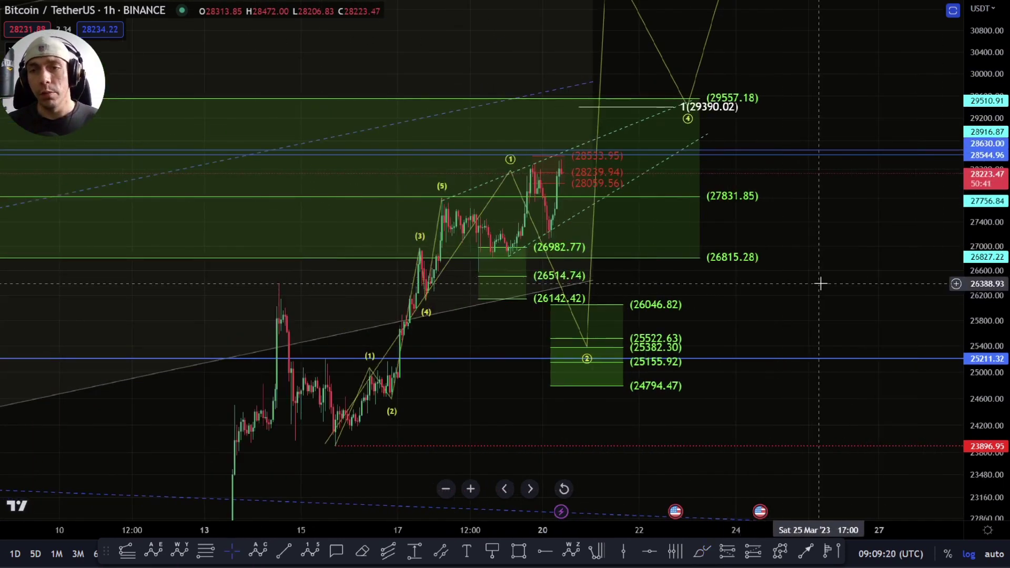
scroll(789, 253, down, 5)
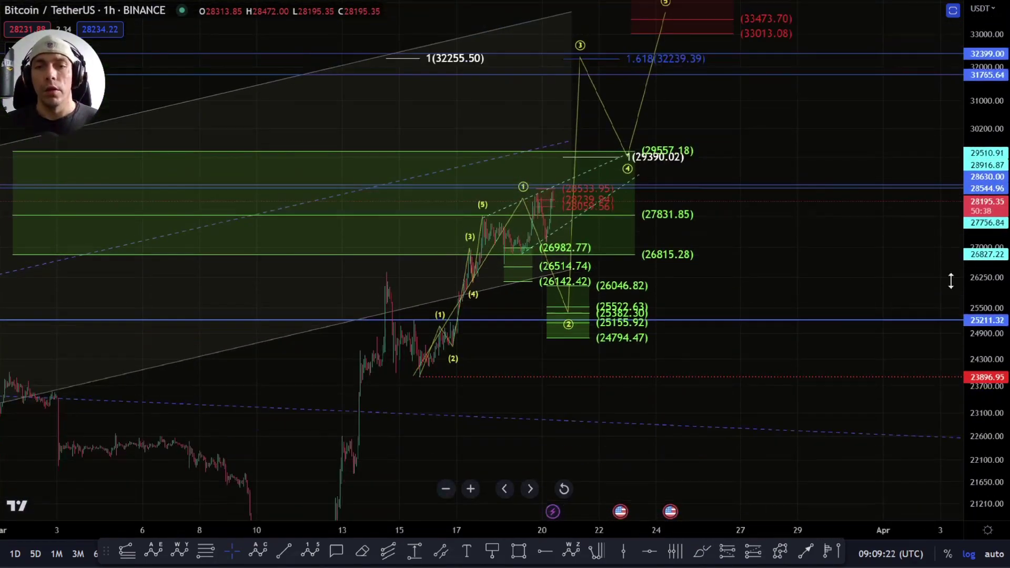
scroll(905, 347, down, 3)
drag(866, 408, 670, 160)
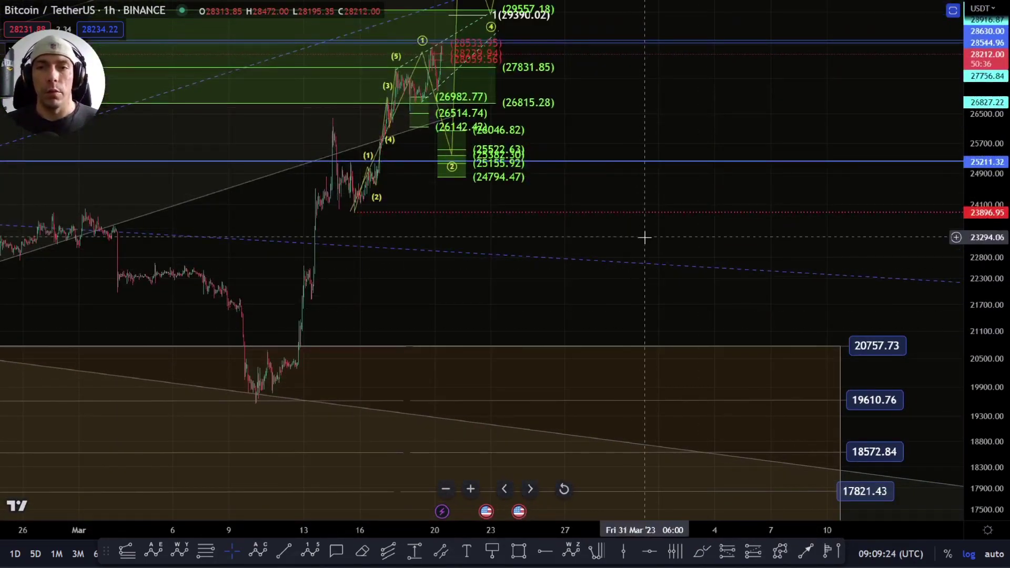
drag(645, 237, 670, 281)
click(702, 552)
mouse_move(274, 446)
mouse_down()
mouse_move(283, 404)
mouse_move(299, 432)
mouse_move(331, 194)
mouse_move(362, 194)
mouse_move(383, 269)
mouse_move(456, 83)
mouse_up()
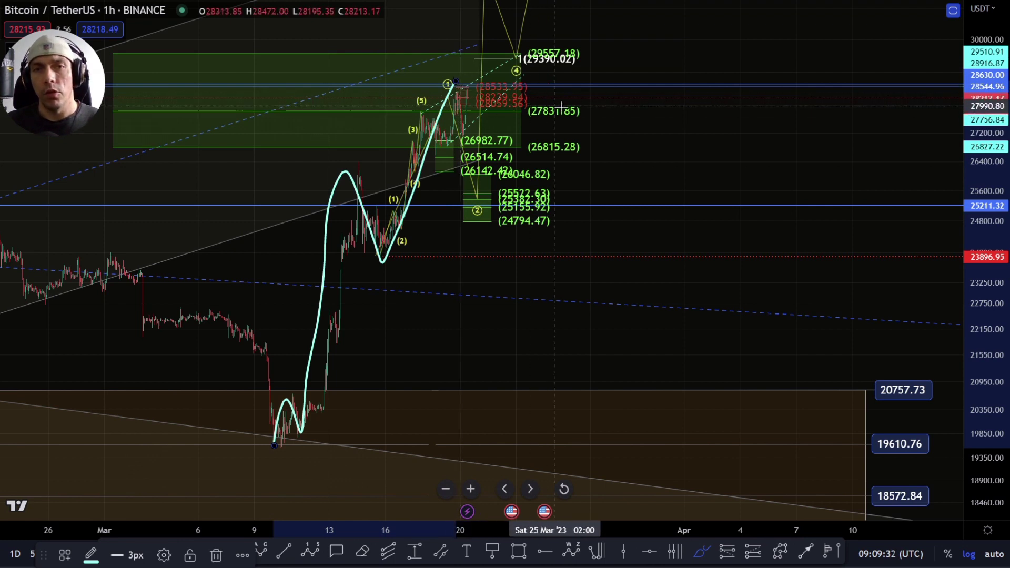
key(Delete)
mouse_move(465, 92)
mouse_down()
mouse_move(489, 134)
mouse_move(608, 219)
mouse_move(670, 327)
mouse_up()
key(Delete)
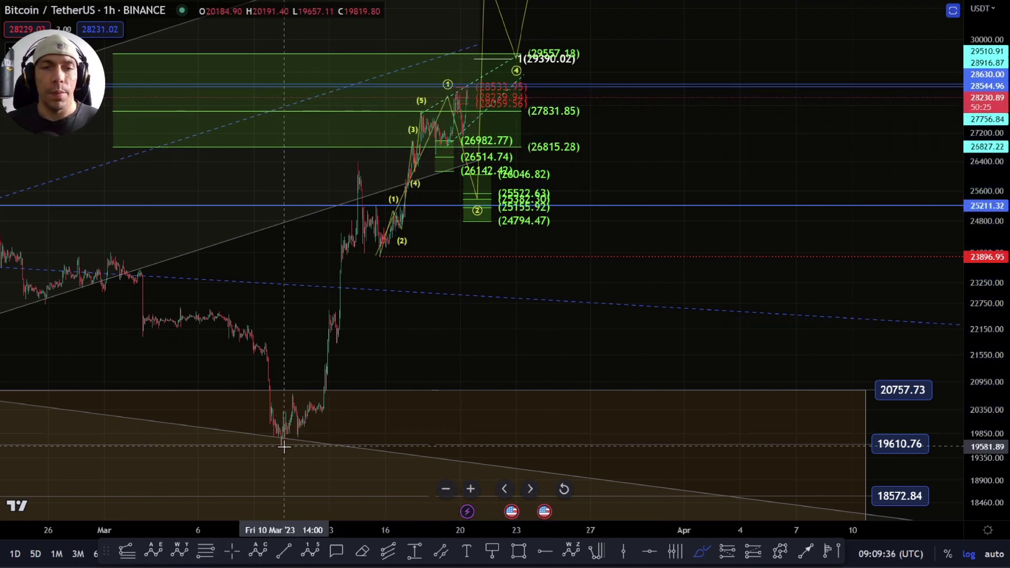
- Brush the rise and pullback from the 10 March low plus a second rally and drop, and undo the second rally stroke
mouse_move(279, 449)
mouse_down()
mouse_move(365, 155)
mouse_move(388, 267)
mouse_move(457, 79)
mouse_move(484, 186)
mouse_up()
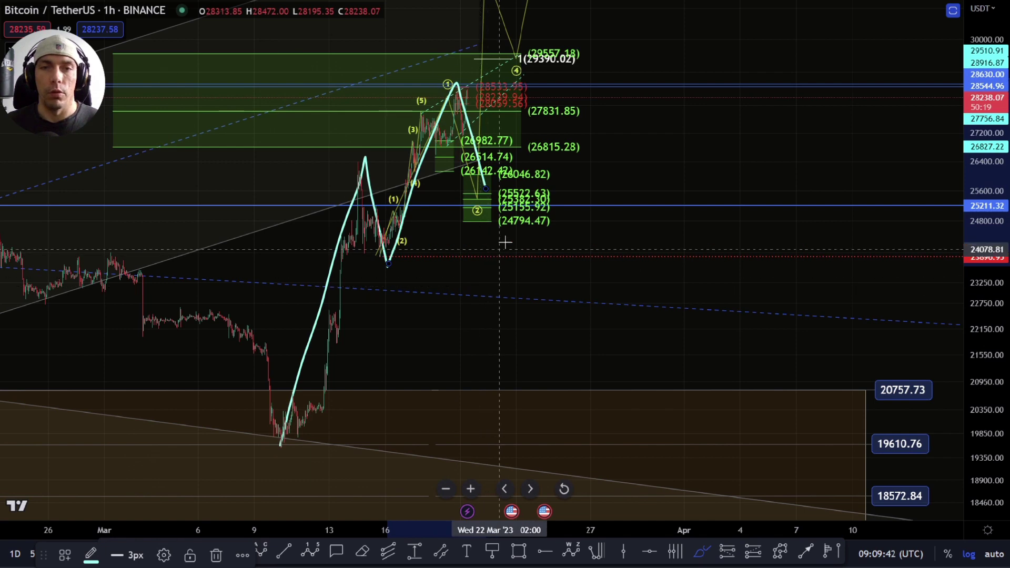
key(ctrl+z)
mouse_move(569, 183)
mouse_down()
mouse_move(456, 246)
mouse_move(594, 217)
mouse_up()
key(ctrl+z)
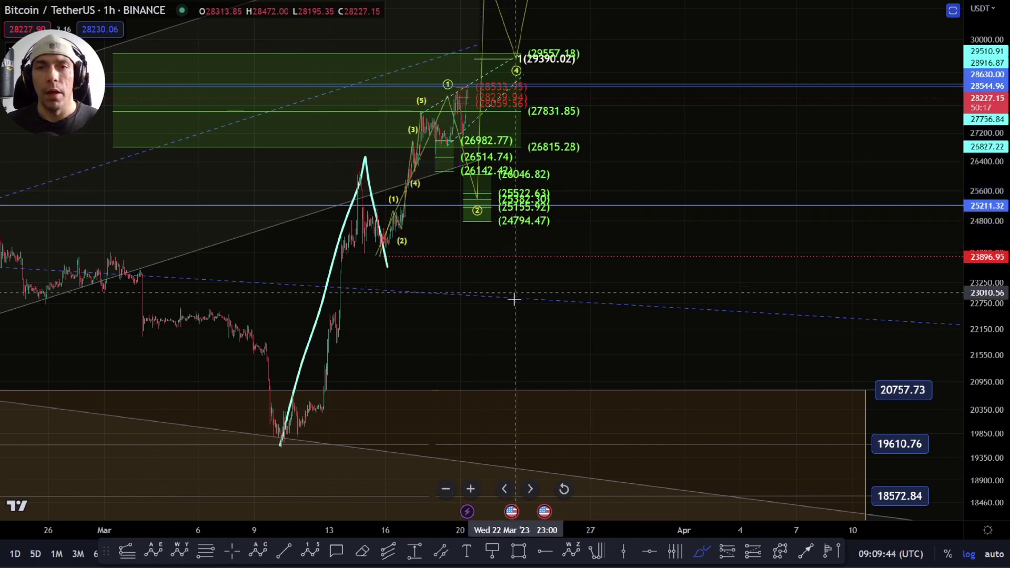
- Delete the remaining brushed rise and pullback, and brush and remove a short curve beneath the circled wave 2 target zone
scroll(240, 337, up, 5)
mouse_move(993, 366)
mouse_down()
mouse_move(1008, 296)
mouse_move(1006, 231)
mouse_up()
key(Escape)
drag(783, 217, 598, 260)
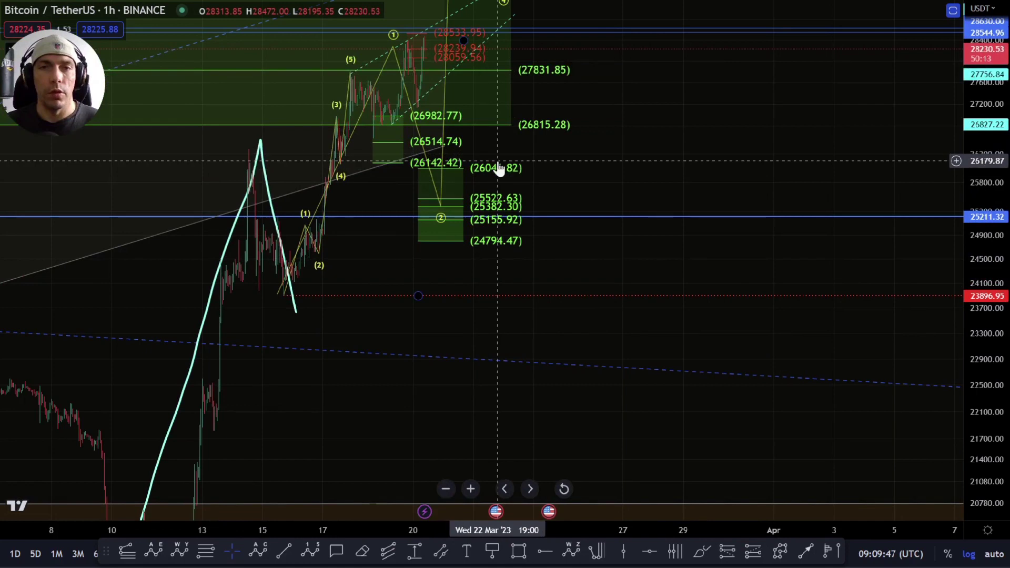
click(269, 185)
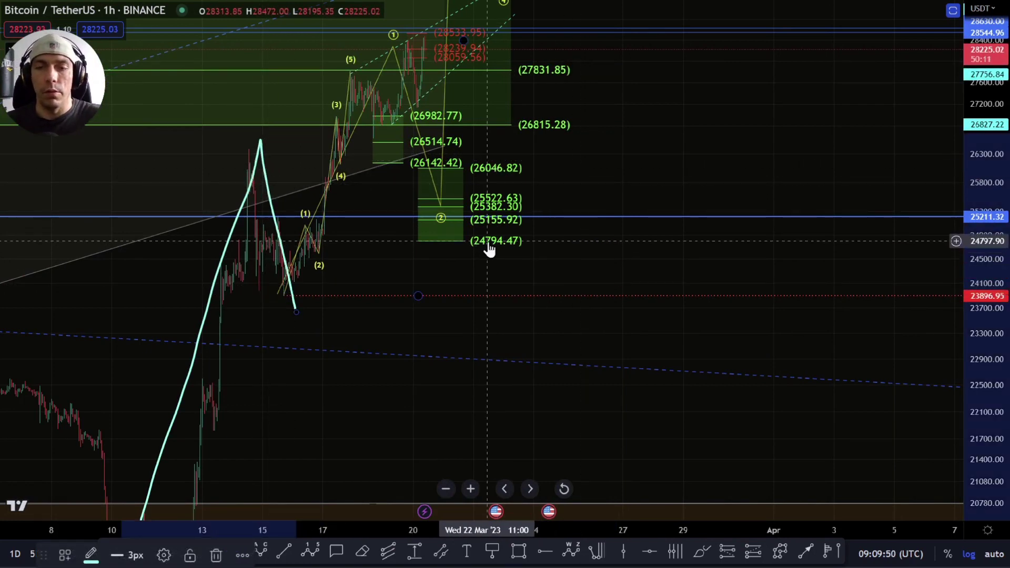
key(Delete)
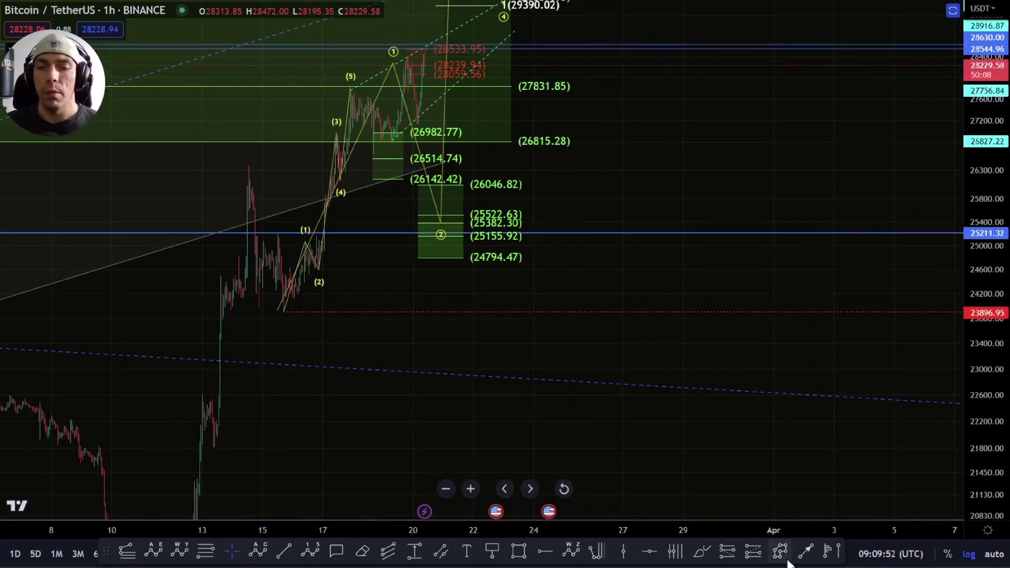
drag(523, 247, 457, 284)
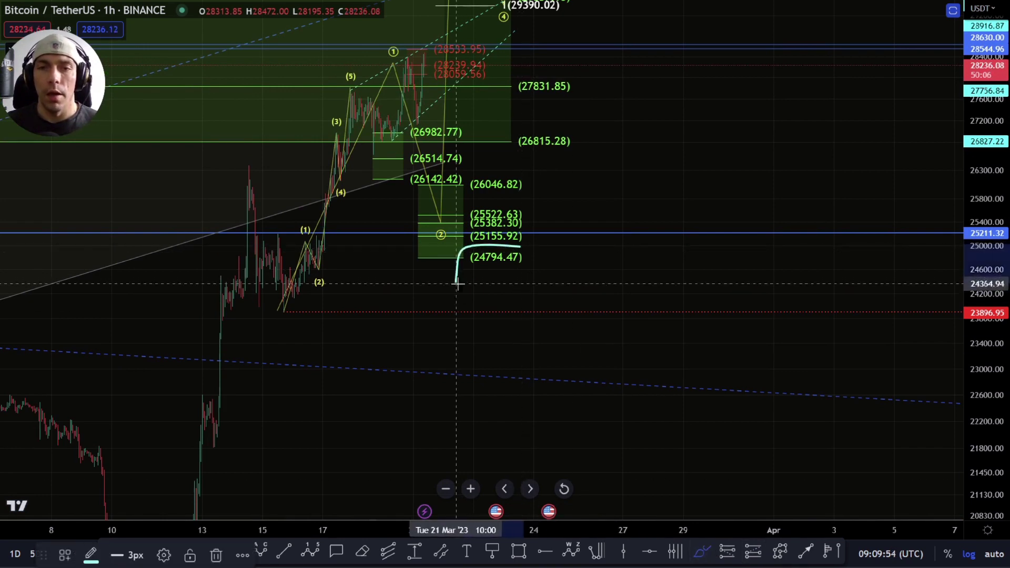
key(Delete)
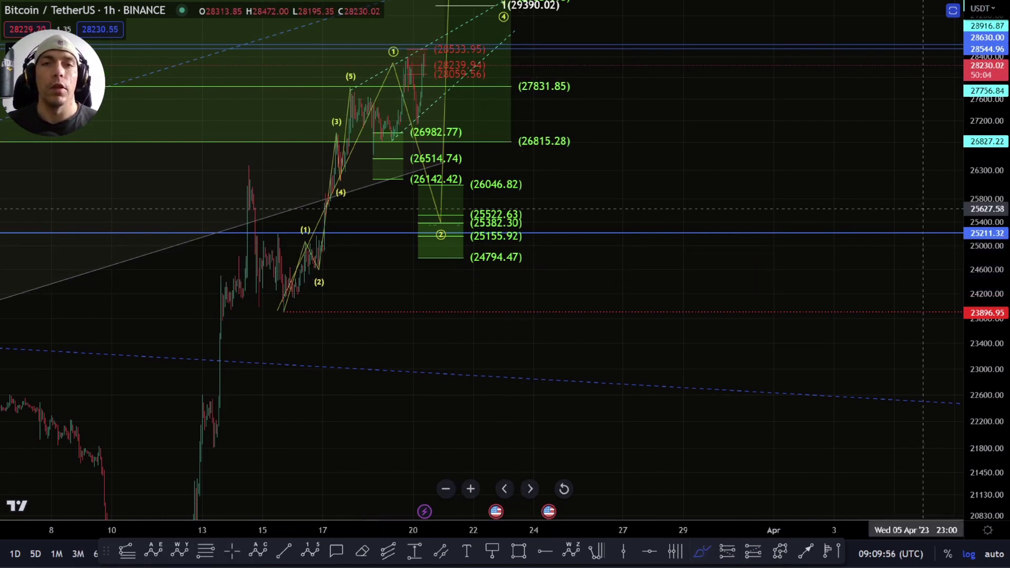
- Move the circled wave 2 point of the projected wave path forward in time, to about 25494 inside the green target zone
drag(646, 149, 710, 362)
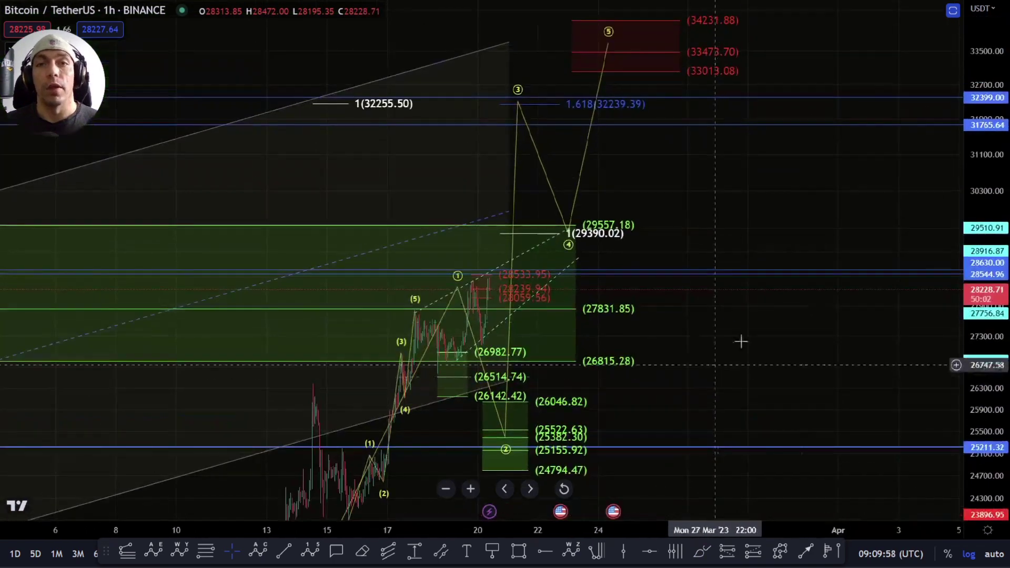
drag(983, 221, 983, 282)
drag(744, 338, 743, 289)
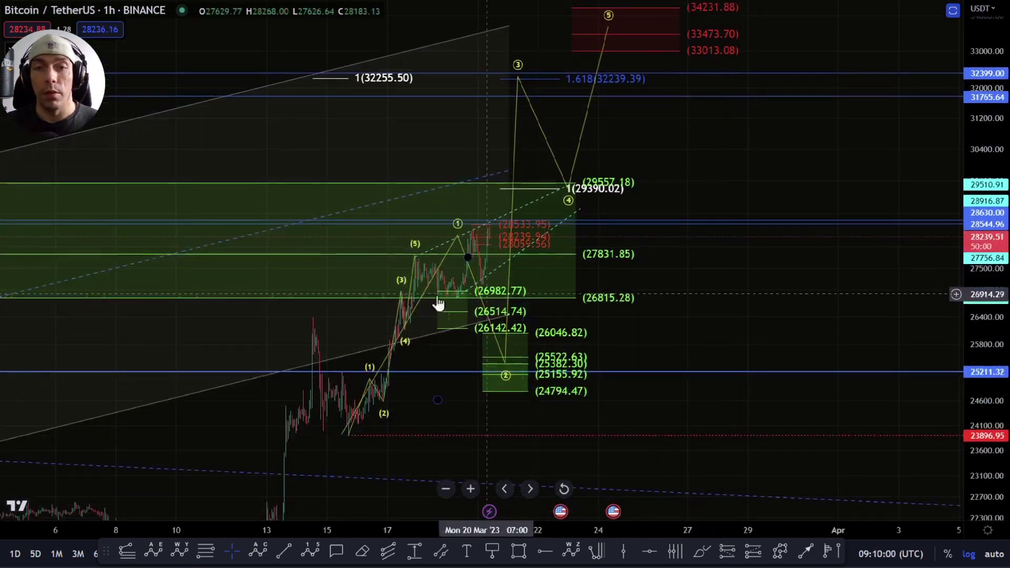
drag(506, 364, 516, 359)
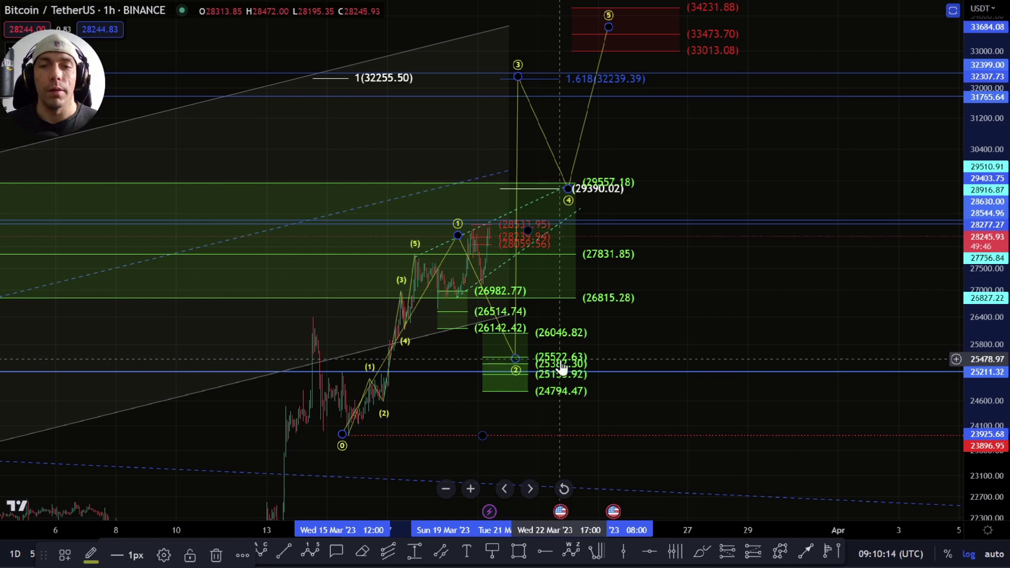
- Move the circled wave 3 point of the projected wave path forward in time, to about 32240 at the 1.618 level
mouse_move(627, 329)
mouse_down()
mouse_move(614, 314)
mouse_move(577, 347)
mouse_up()
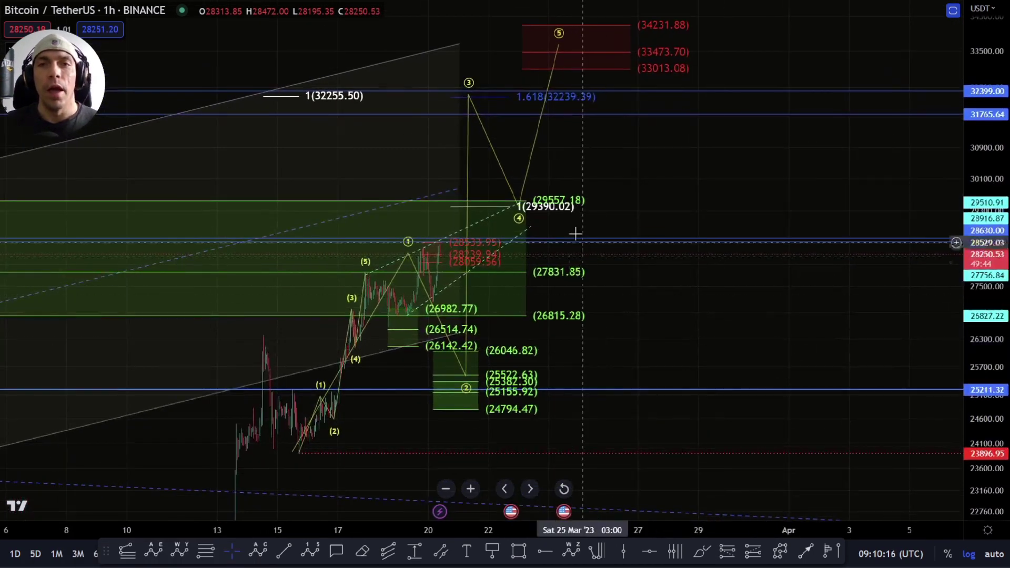
drag(468, 97, 478, 97)
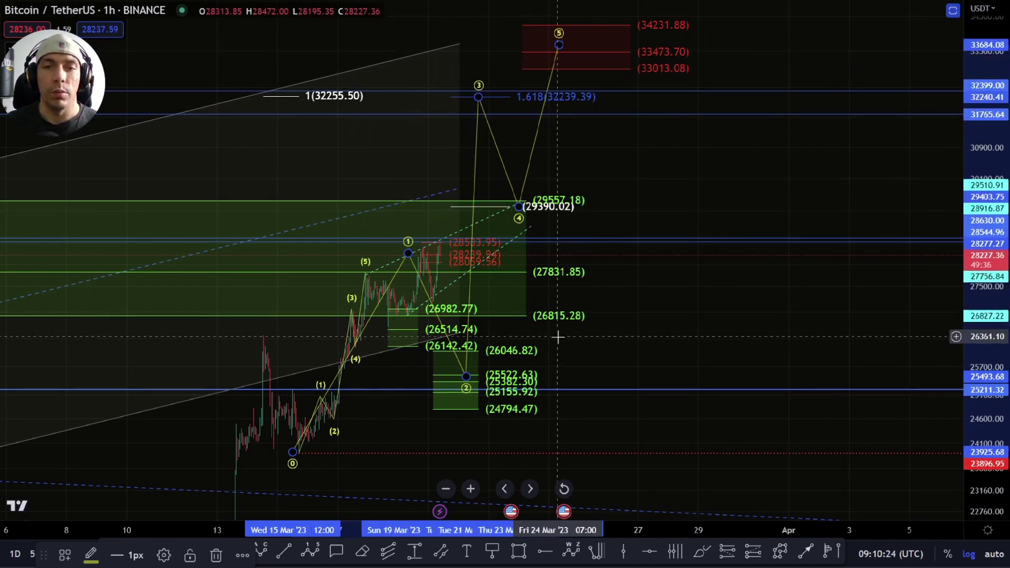
drag(598, 334, 608, 295)
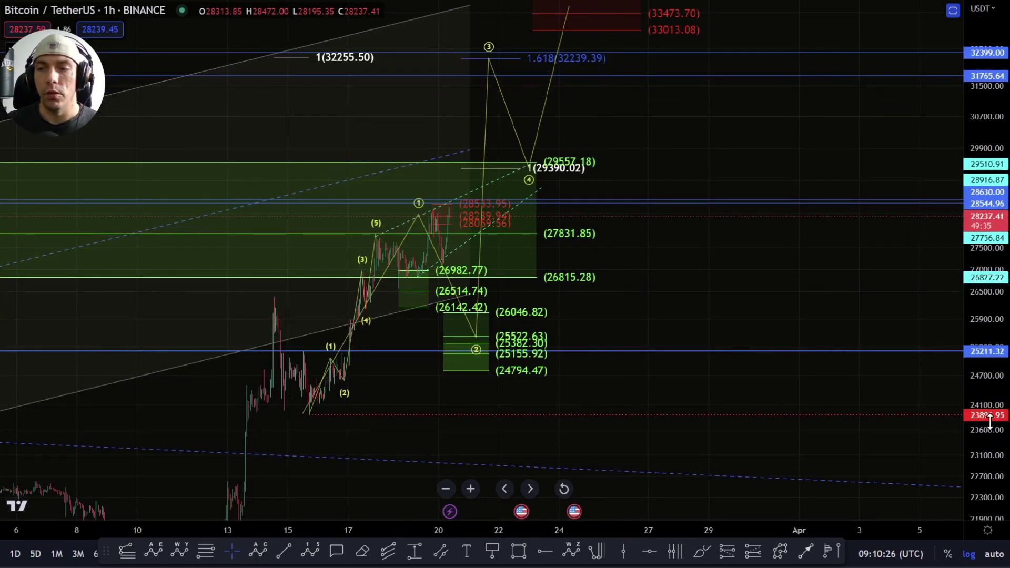
- Brush a stepped rally from the 20 March low up to the 1.618 level near the circled wave 3
scroll(332, 401, up, 1)
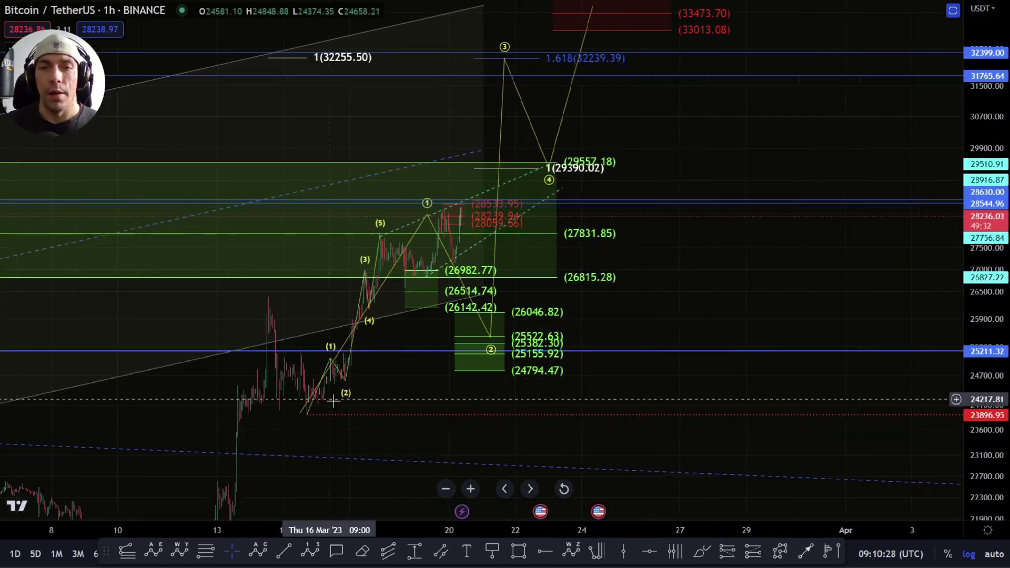
scroll(334, 400, up, 5)
scroll(524, 258, down, 4)
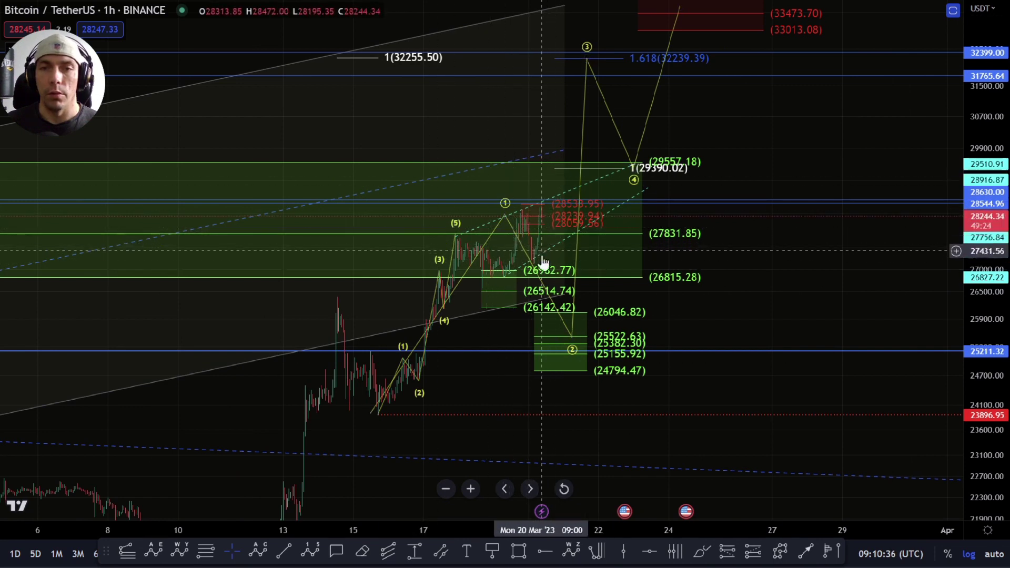
click(702, 551)
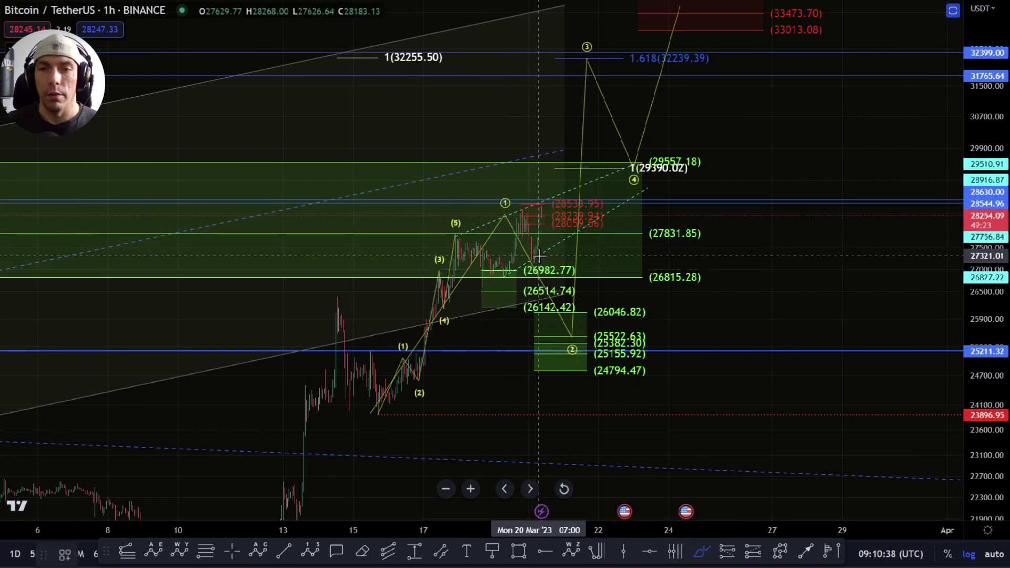
mouse_move(530, 258)
mouse_down()
mouse_move(572, 105)
mouse_move(596, 70)
mouse_up()
key(Delete)
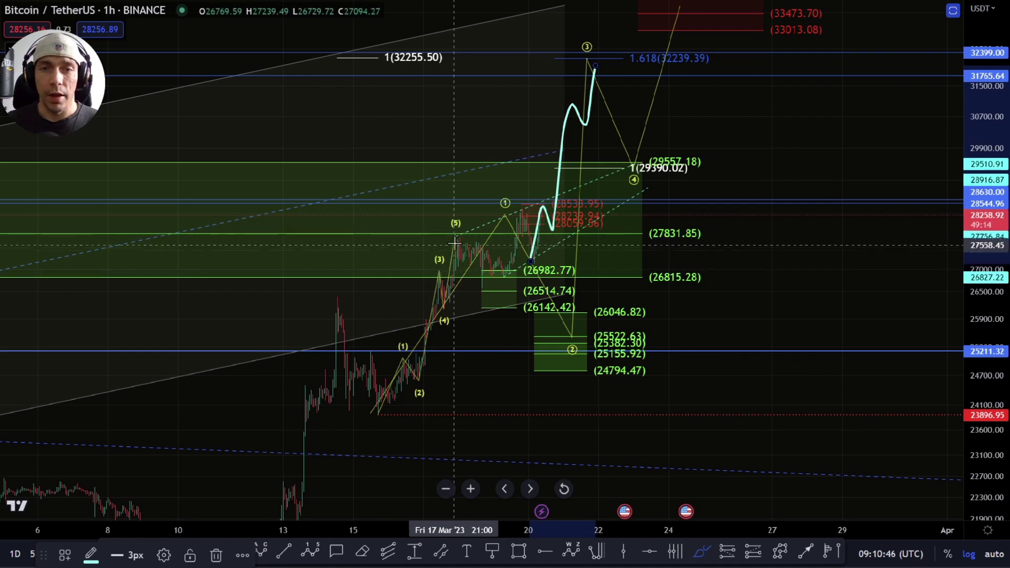
- Brush a down-up-down correction from the wave (5) peak to the 20 March low, and delete that stroke
mouse_move(455, 233)
mouse_down()
mouse_move(471, 286)
mouse_move(503, 216)
mouse_move(536, 272)
mouse_up()
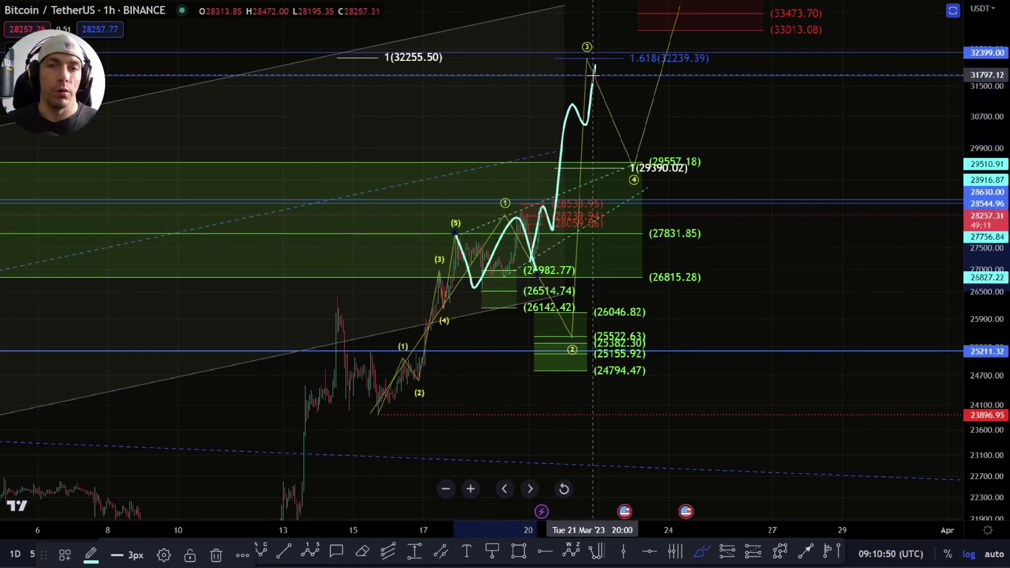
key(Delete)
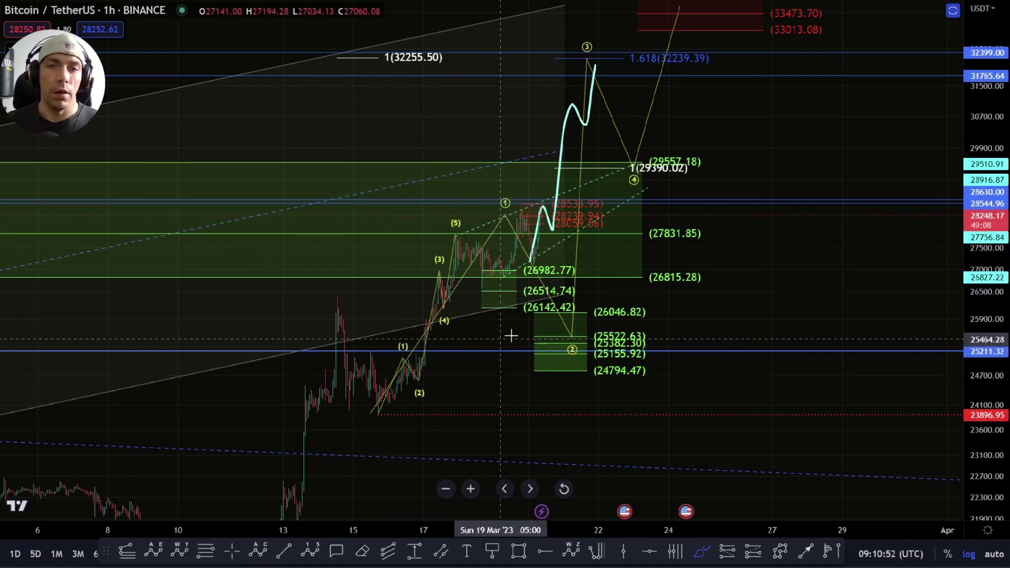
key(Escape)
- Project a trend-based Fib extension from the 23896.95 low via the wave (5) peak and 20 March low, inspect its targets, and delete it
click(686, 60)
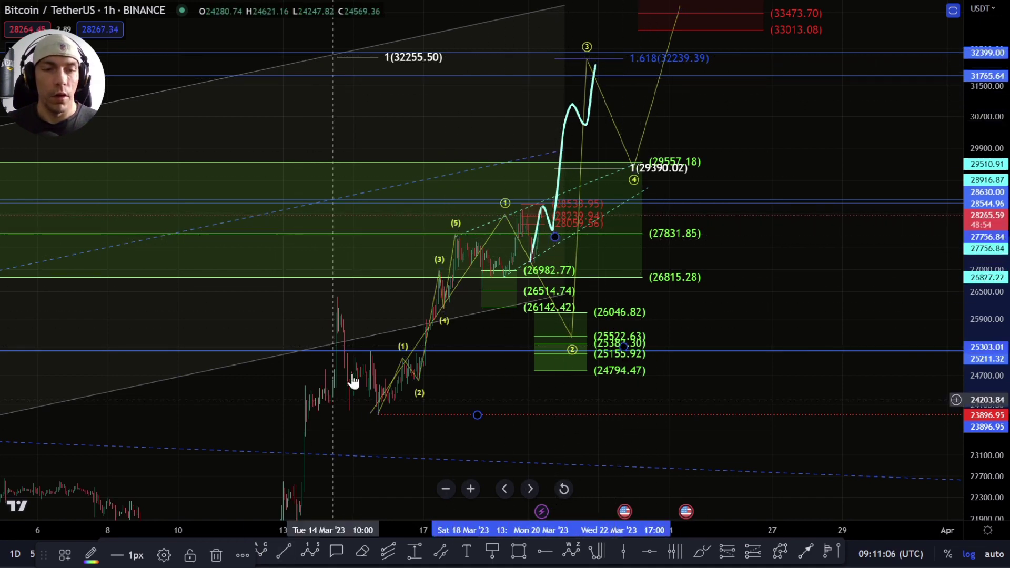
right_click(345, 345)
click(300, 355)
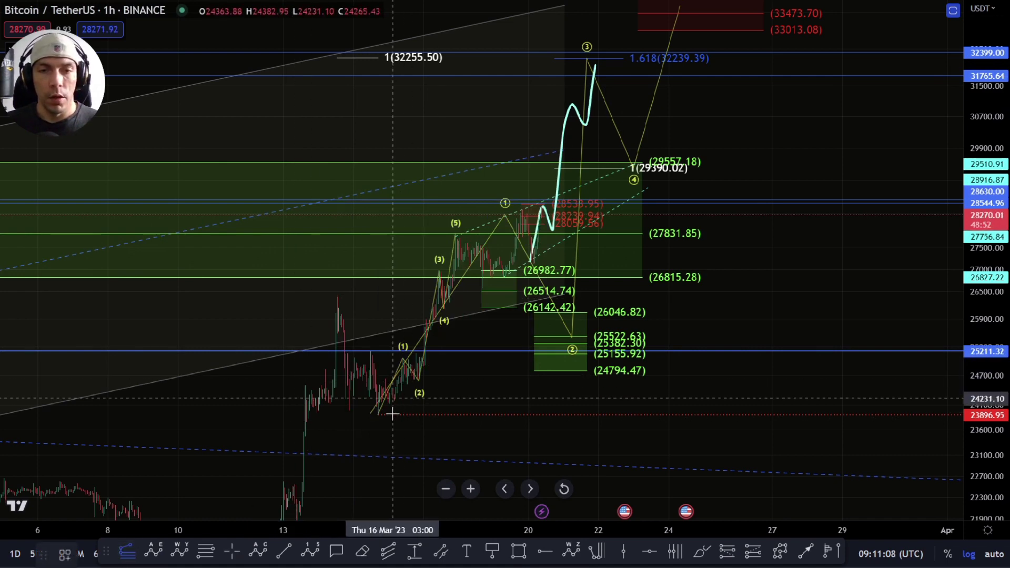
click(456, 235)
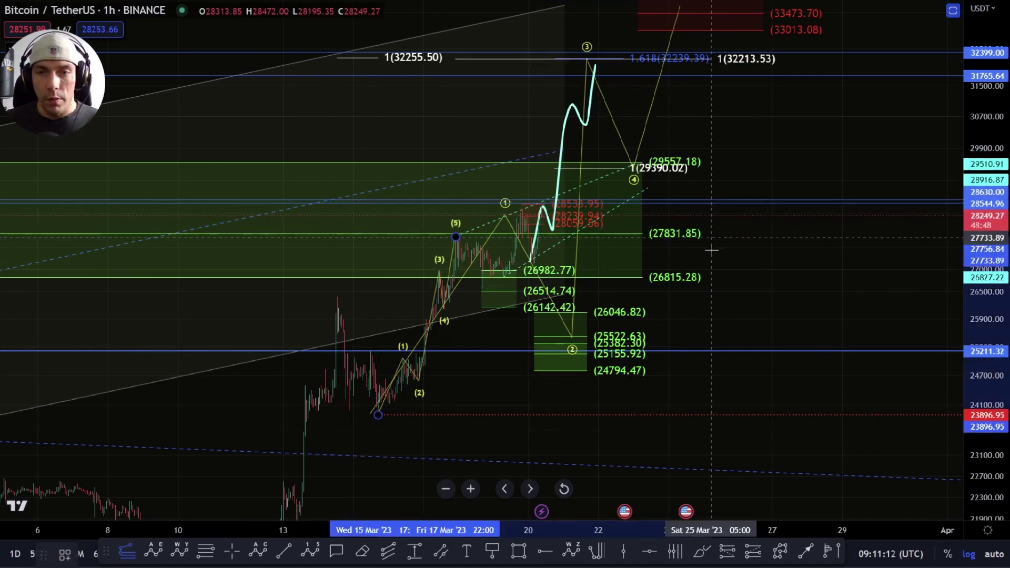
mouse_move(820, 149)
mouse_down()
mouse_move(783, 300)
mouse_move(776, 406)
mouse_up()
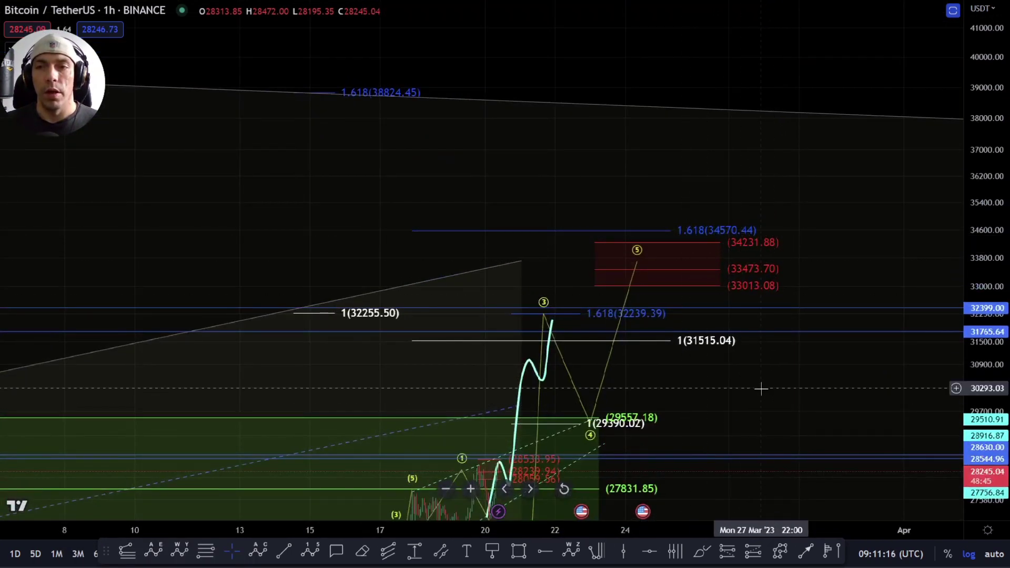
drag(795, 371, 766, 182)
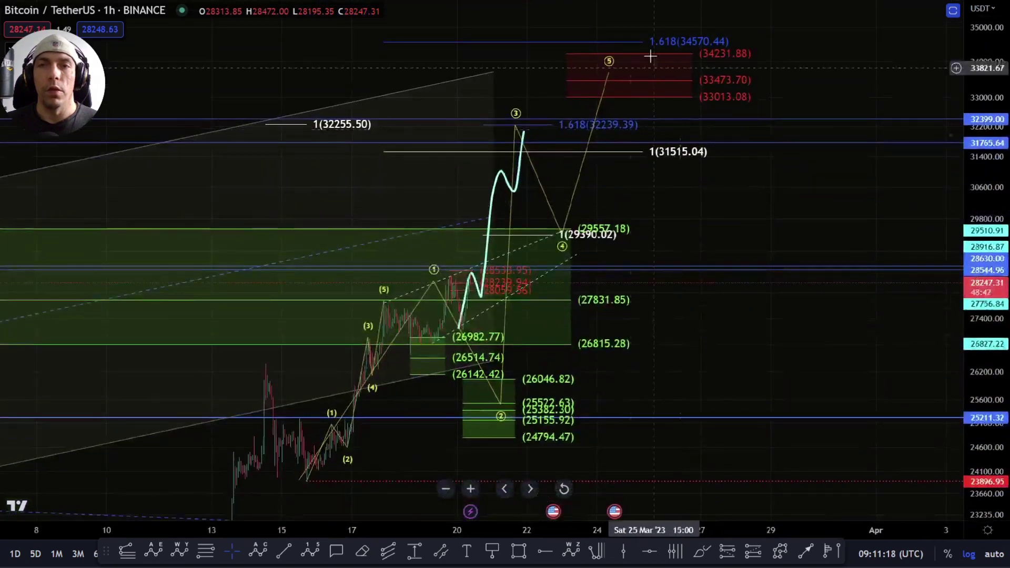
key(Delete)
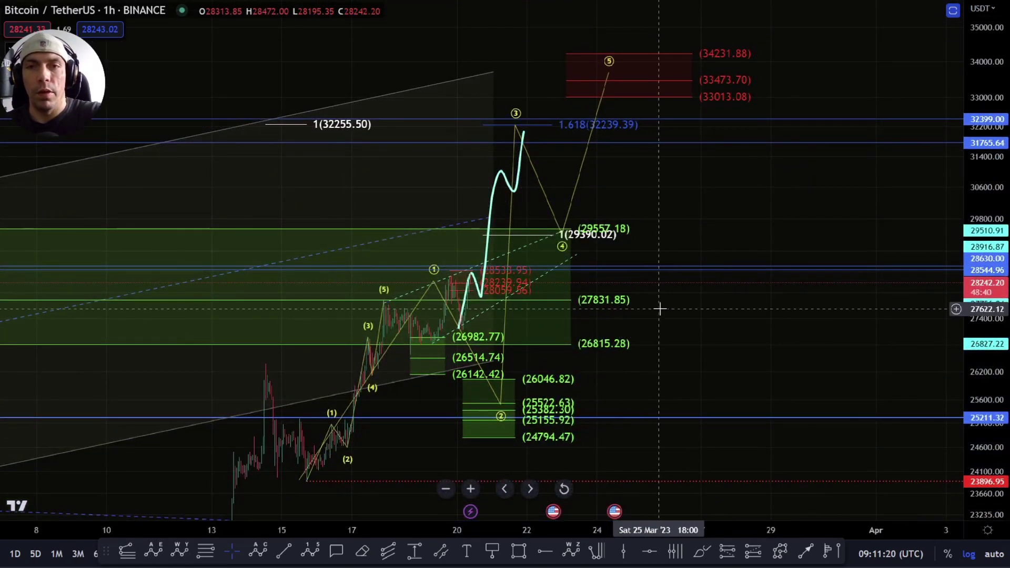
- Delete the brushed rally running from the 20 March low toward the circled wave 3
drag(771, 338, 771, 224)
scroll(429, 345, up, 4)
right_click(729, 261)
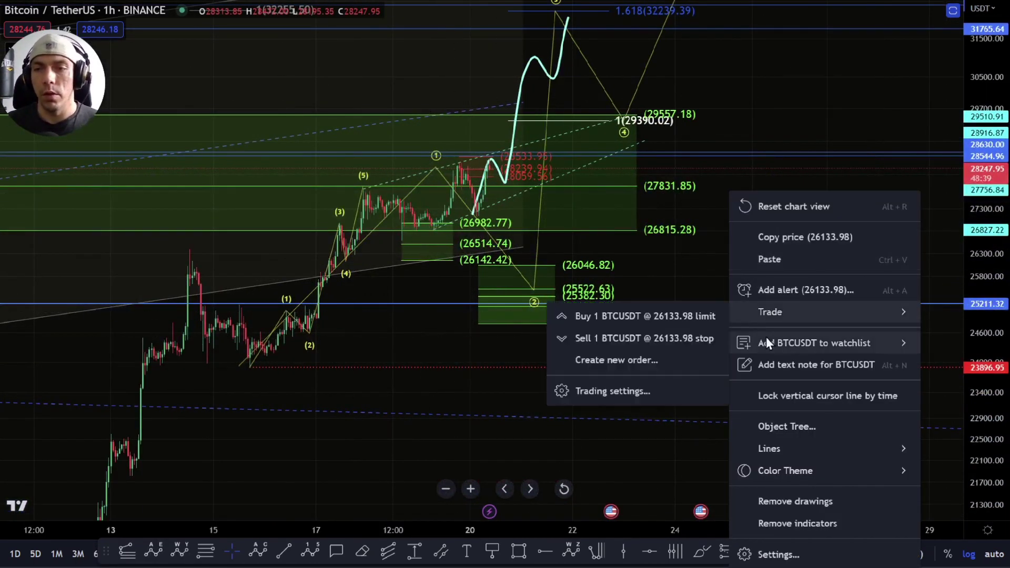
click(519, 94)
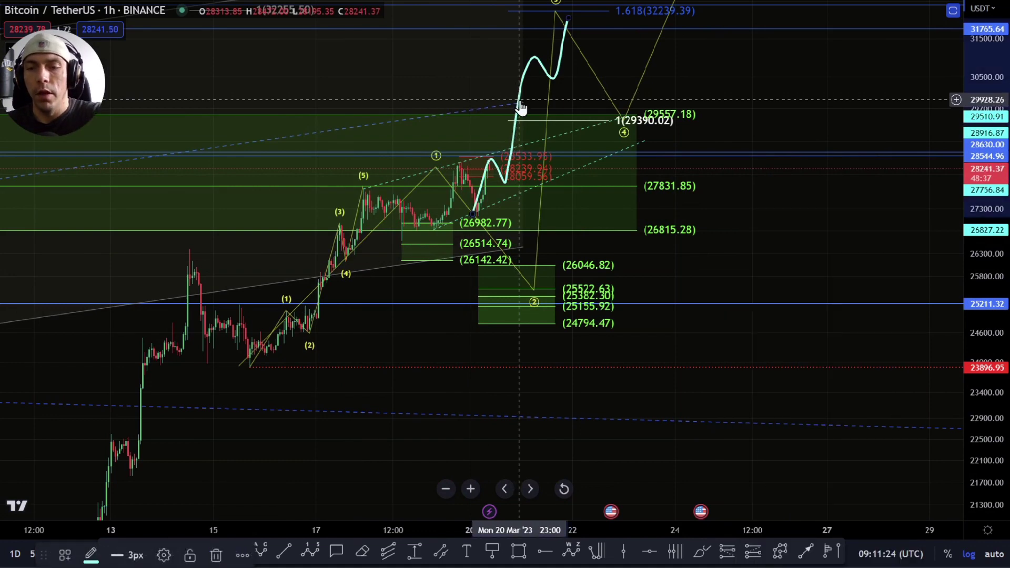
key(Delete)
scroll(450, 122, up, 2)
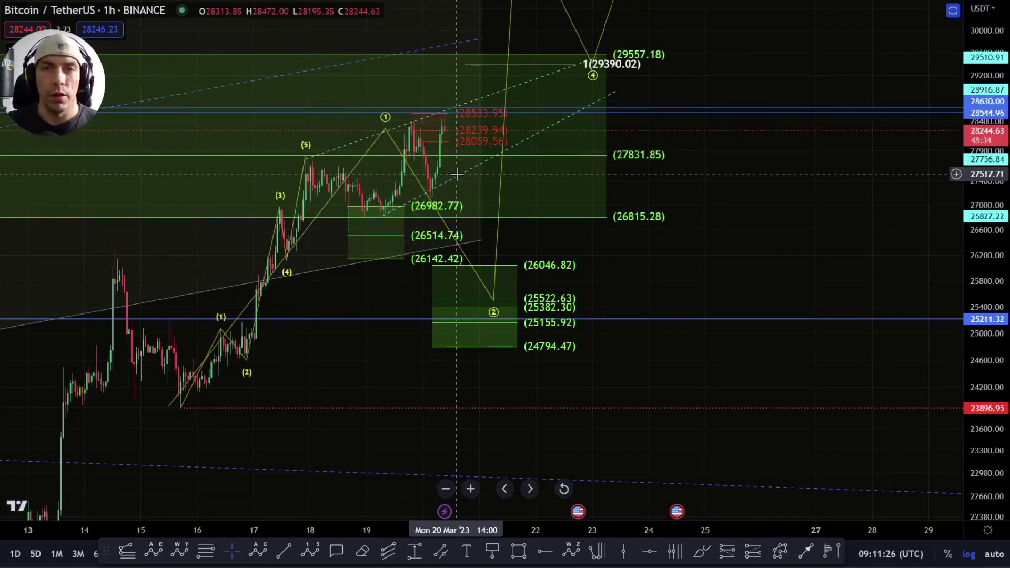
- Examine the projected wave path on the hourly chart from the large green target zone up to the red circled wave 5 zone
scroll(513, 162, down, 5)
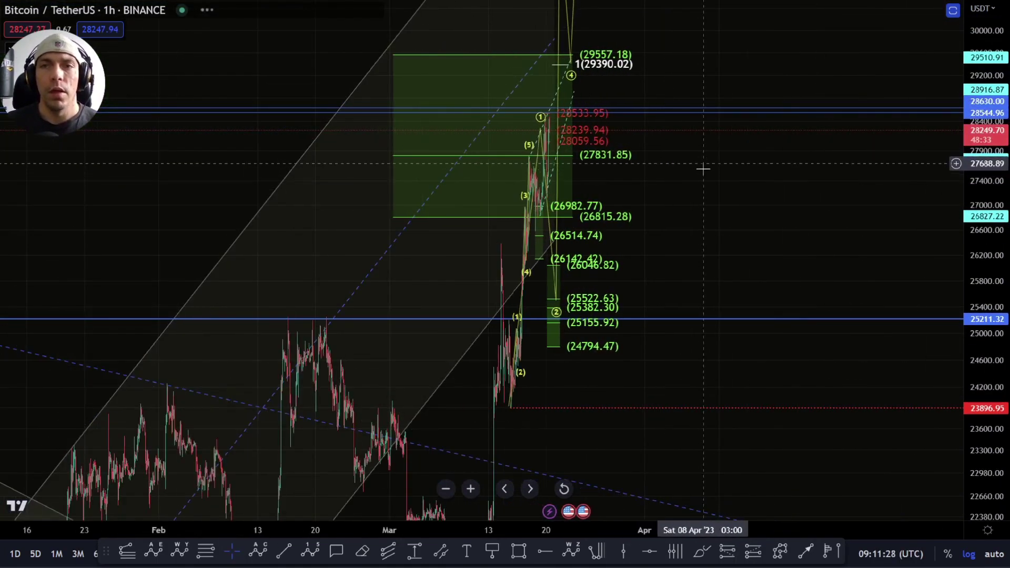
scroll(703, 169, up, 4)
drag(704, 245, 734, 353)
drag(993, 277, 995, 201)
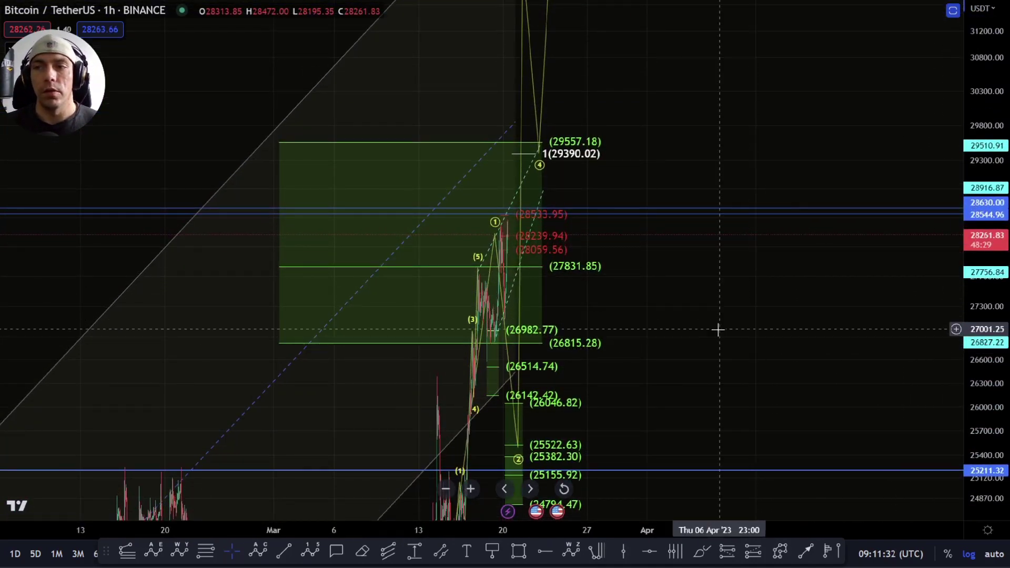
drag(692, 308, 691, 273)
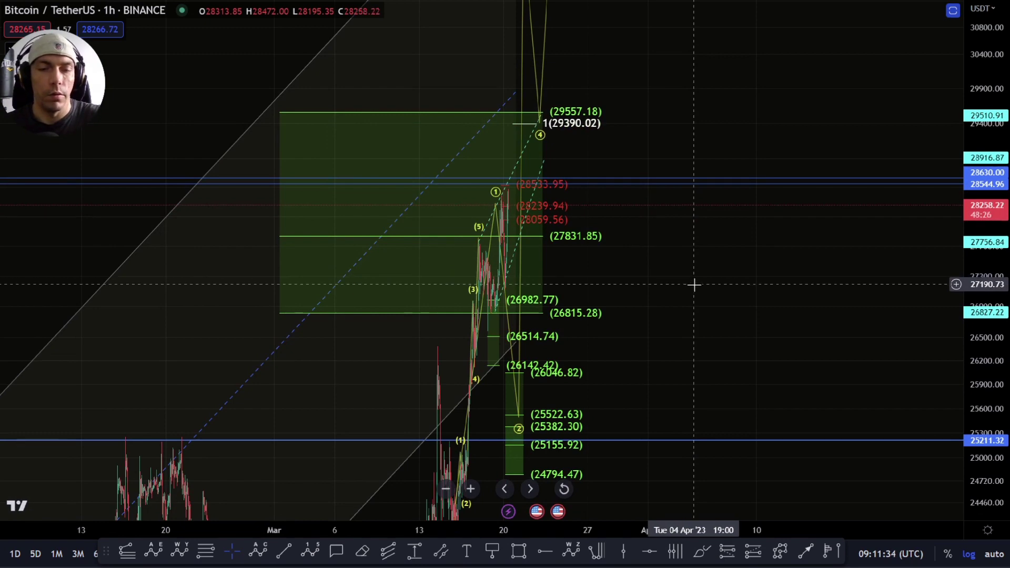
scroll(689, 287, down, 3)
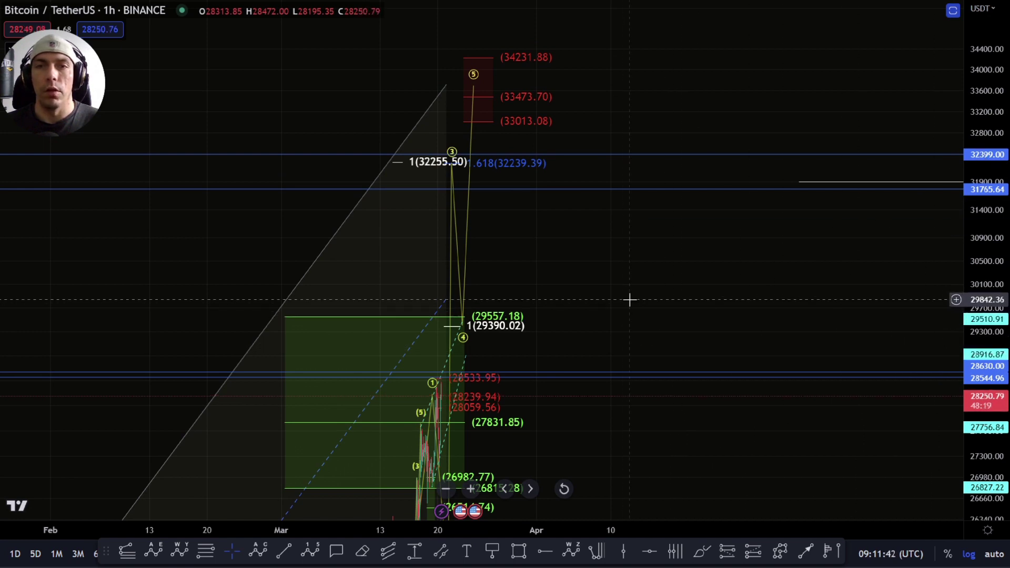
drag(630, 300, 707, 216)
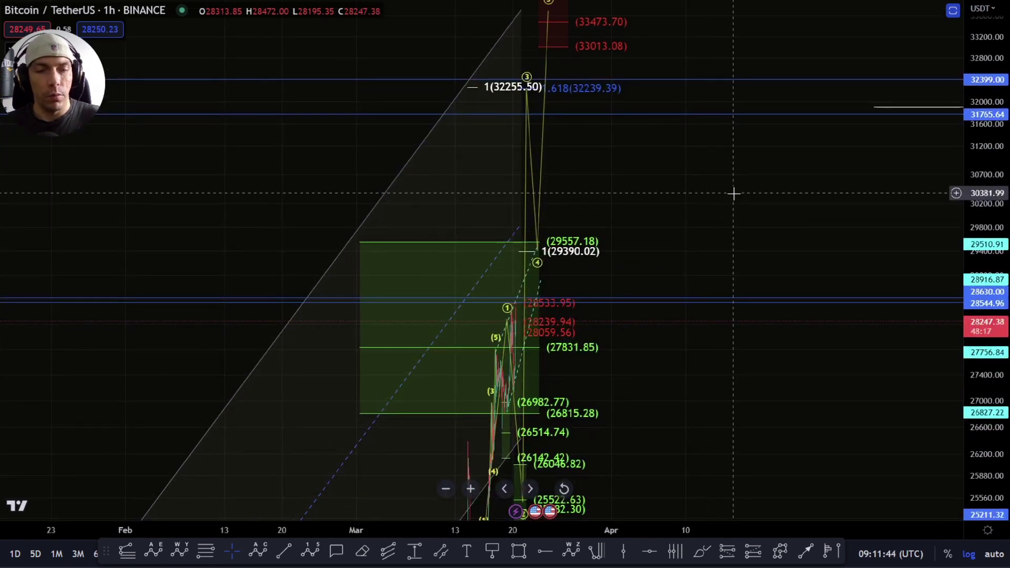
- Switch the chart to the 4-hour timeframe and examine the May to June 2022 price action behind the horizontal resistance levels
text(4H)
key(Return)
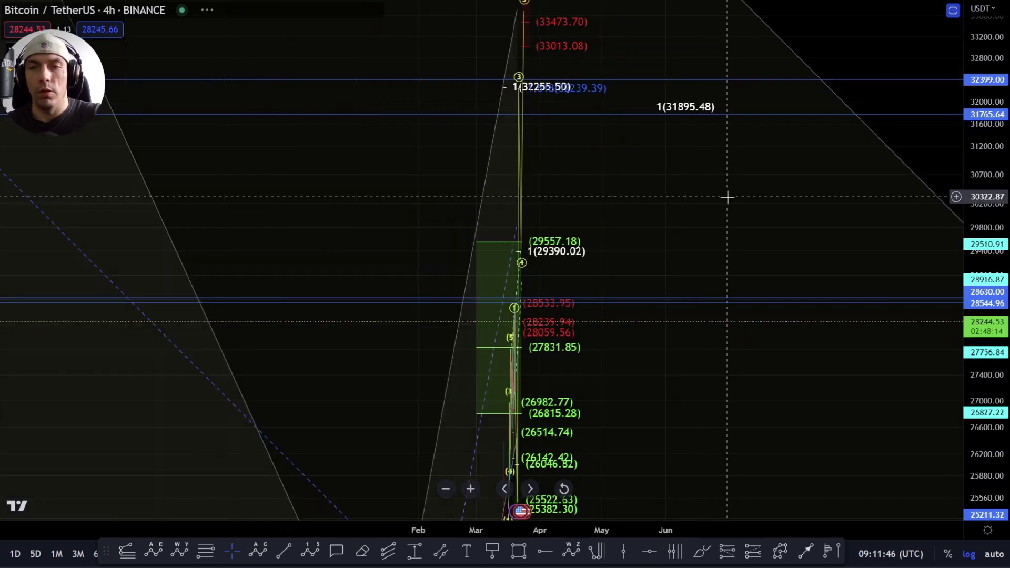
drag(388, 248, 983, 171)
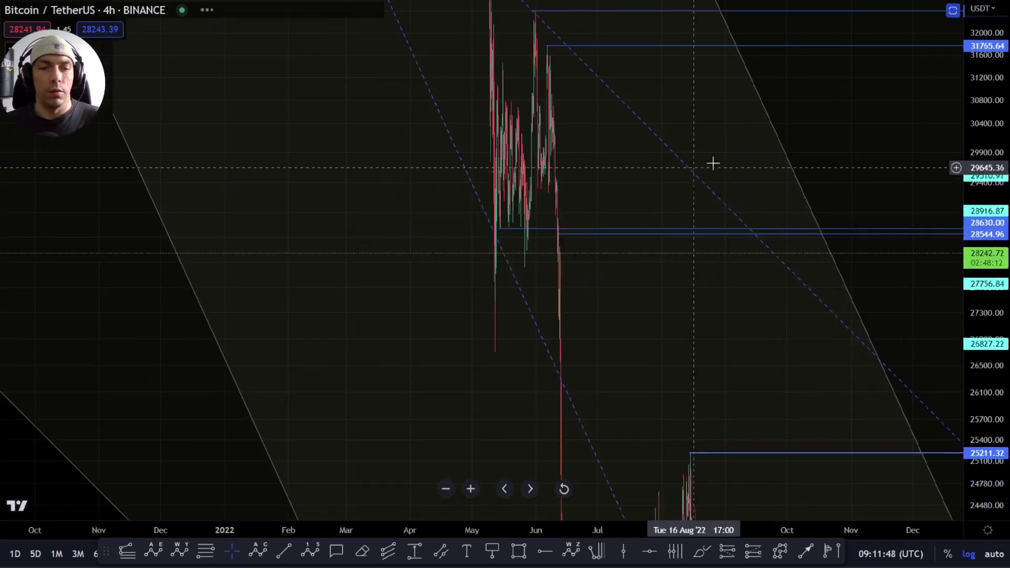
drag(881, 129, 739, 175)
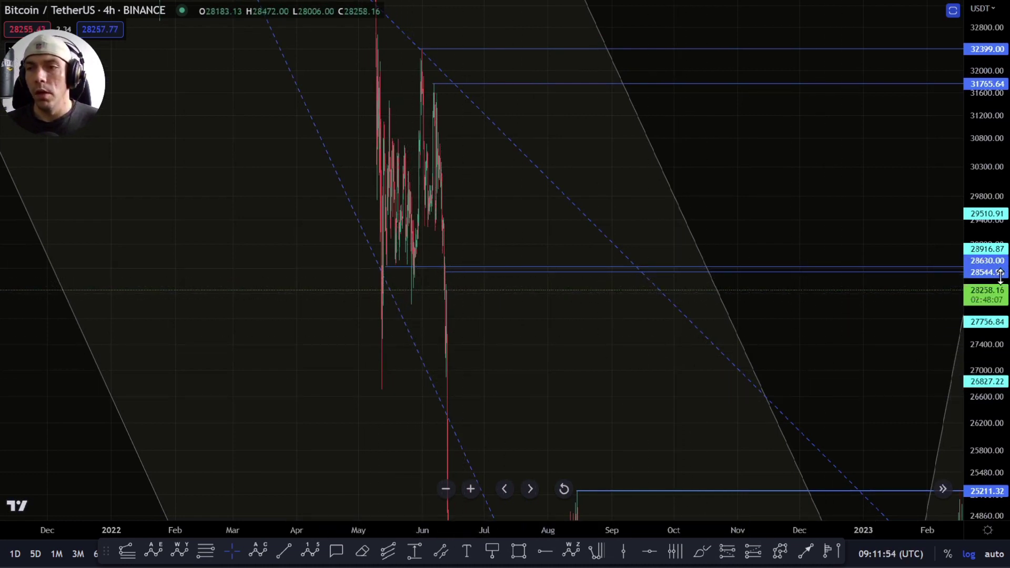
scroll(852, 273, up, 1)
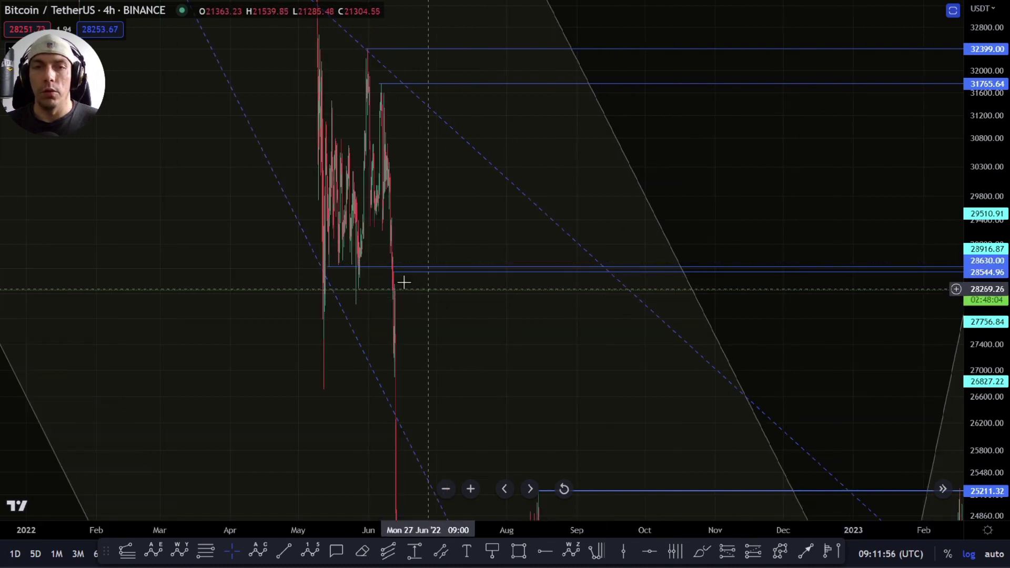
drag(762, 164, 758, 212)
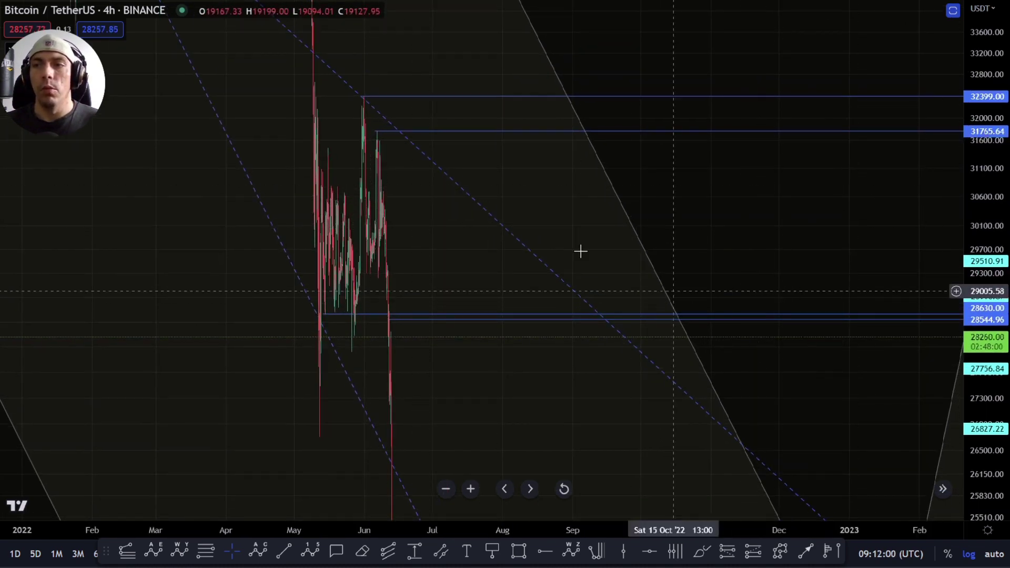
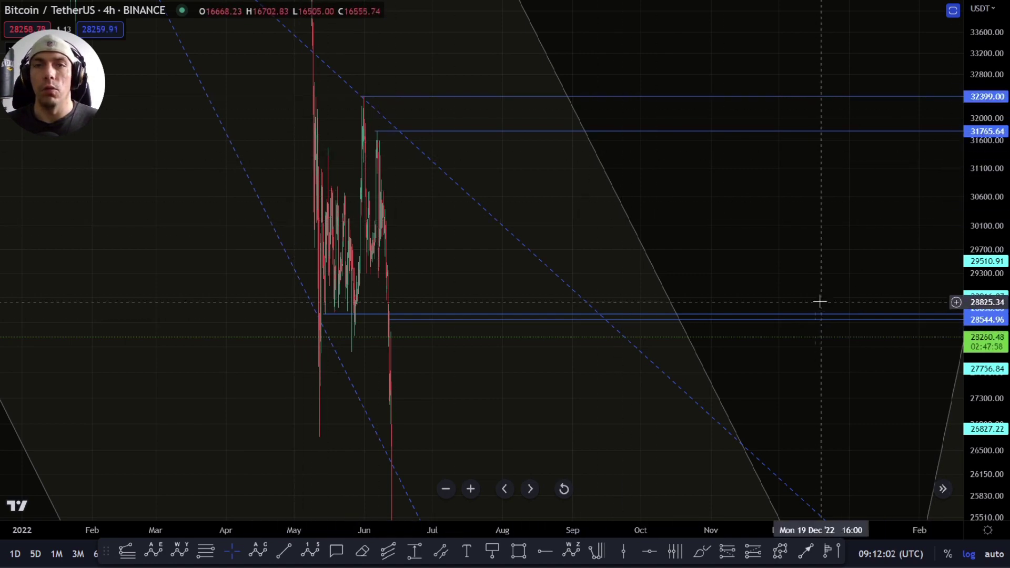
- Return to the March 2023 price action and switch the chart back to the 1-hour timeframe
scroll(459, 293, up, 10)
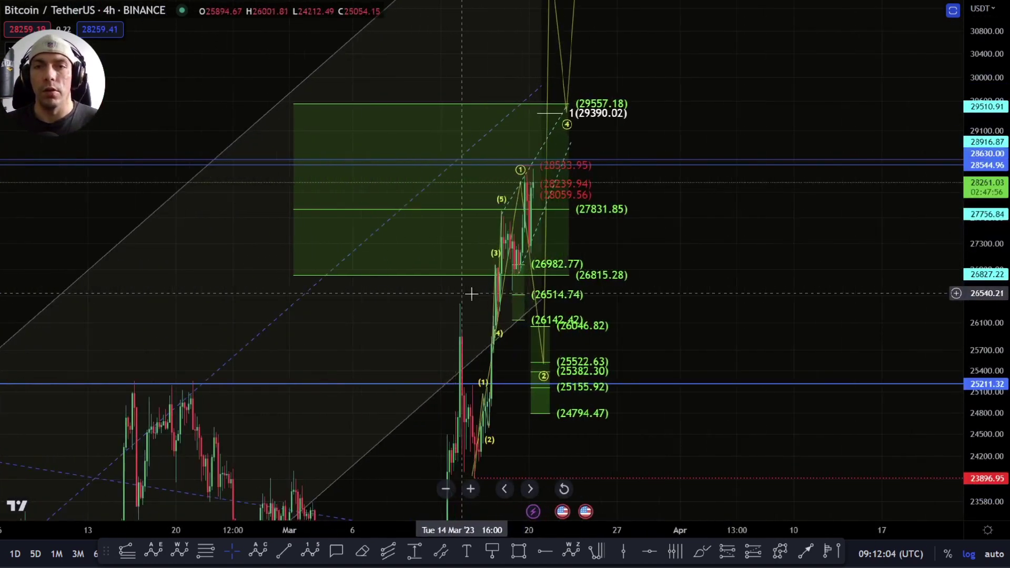
scroll(579, 284, up, 5)
drag(703, 320, 751, 295)
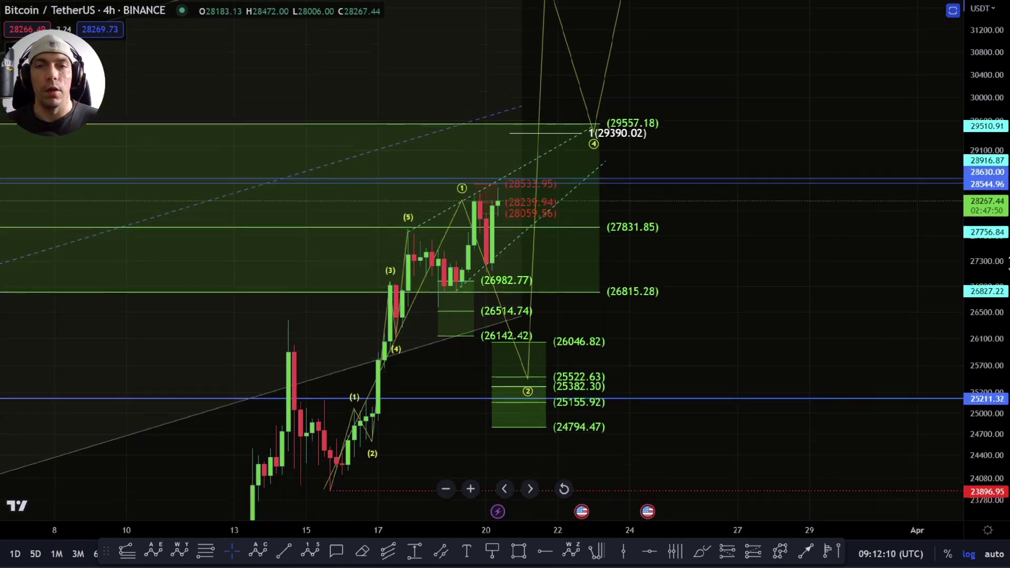
text(1h)
key(Return)
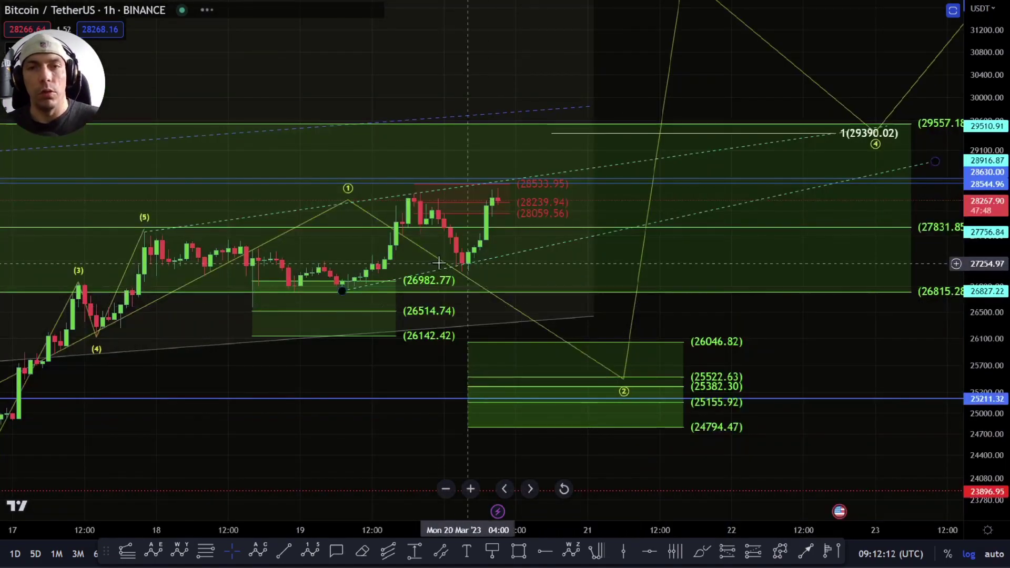
- Examine the hourly advance from the 23896.95 low together with the green target zone around the circled wave 2
drag(755, 329, 595, 248)
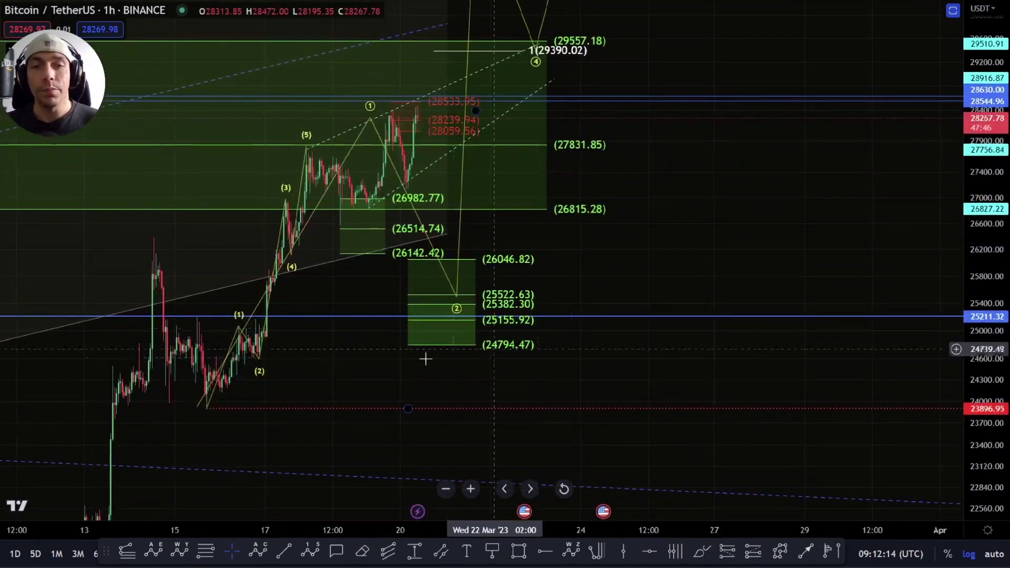
drag(682, 248, 706, 279)
scroll(705, 278, down, 2)
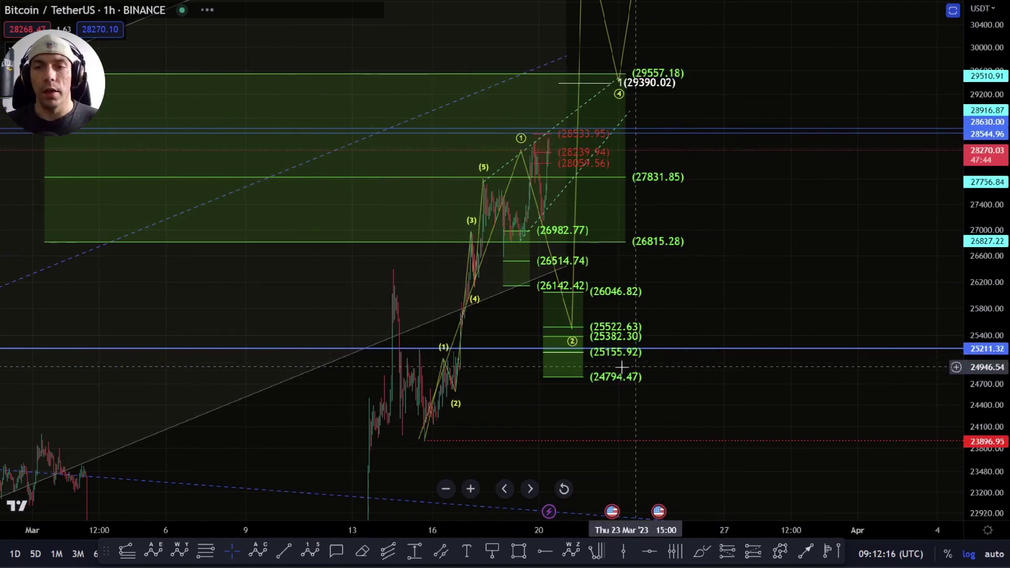
scroll(629, 366, down, 3)
drag(755, 319, 657, 320)
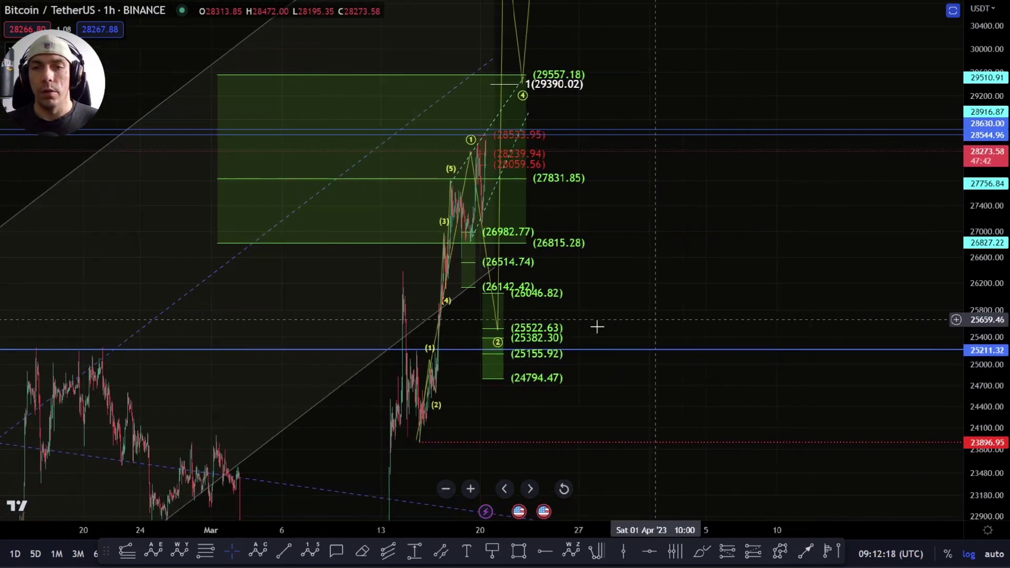
scroll(558, 363, up, 5)
drag(600, 302, 635, 257)
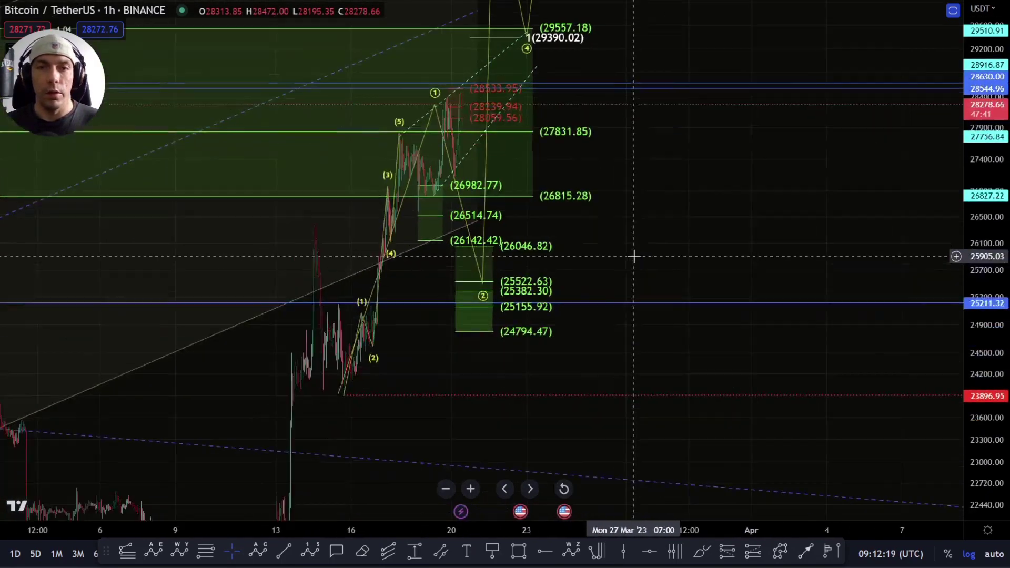
- Brush and delete a drop from the latest high, and brush a rise from the 23896.95 low, a dip into the wave 2 zone and a rally above 29557.18
click(699, 552)
mouse_move(463, 88)
mouse_down()
mouse_move(495, 295)
mouse_move(573, 302)
mouse_move(444, 289)
mouse_up()
key(Delete)
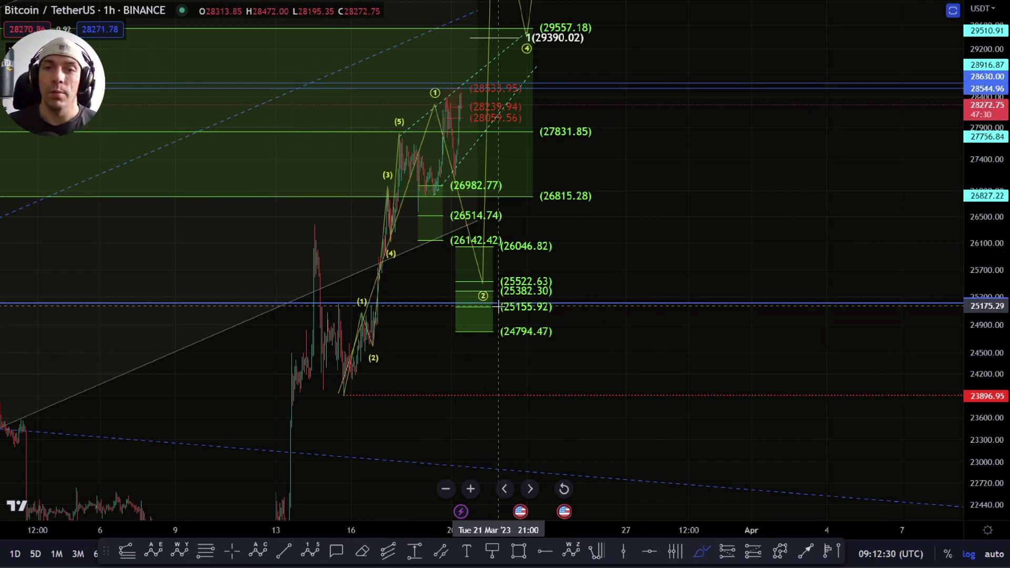
mouse_move(343, 392)
mouse_down()
mouse_move(413, 116)
mouse_move(480, 242)
mouse_move(592, 3)
mouse_up()
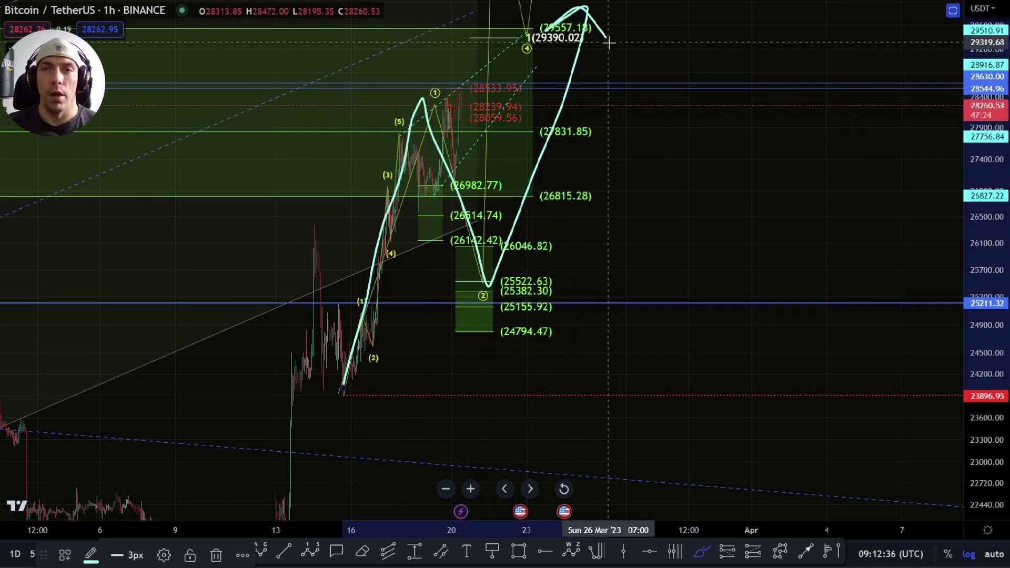
- Undo the brushed rise, dip and rally, and examine the circled wave 3, 4 and 5 targets up to the red zone
key(ctrl+z)
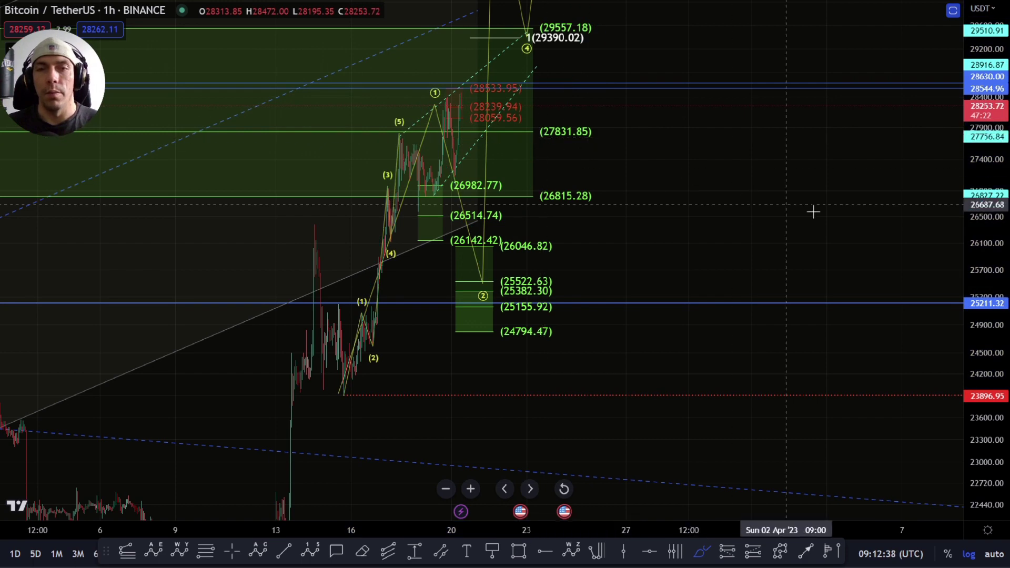
drag(1009, 190, 995, 334)
key(Escape)
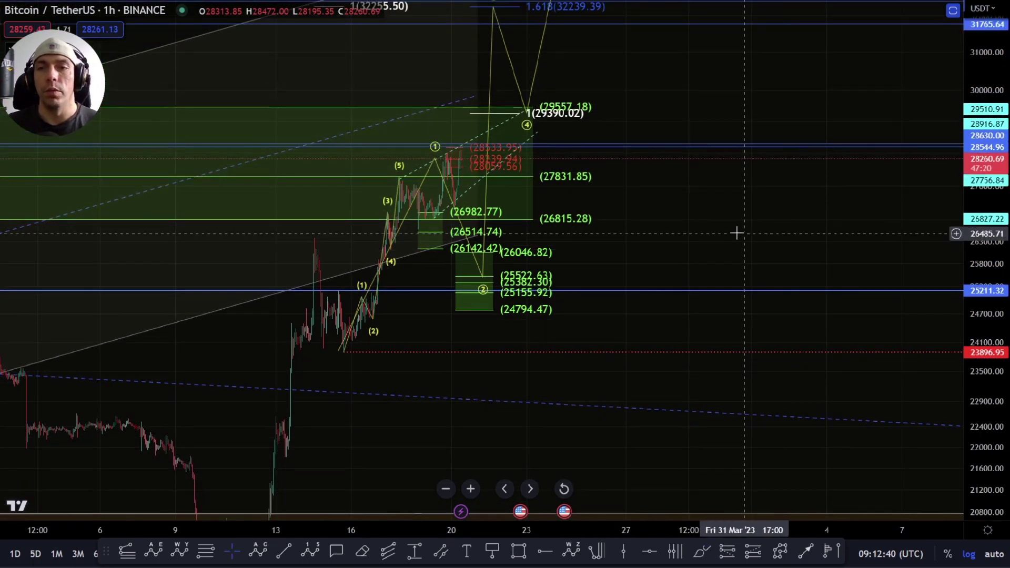
drag(698, 224, 675, 334)
drag(569, 329, 601, 246)
key(ctrl+z)
drag(668, 332, 675, 294)
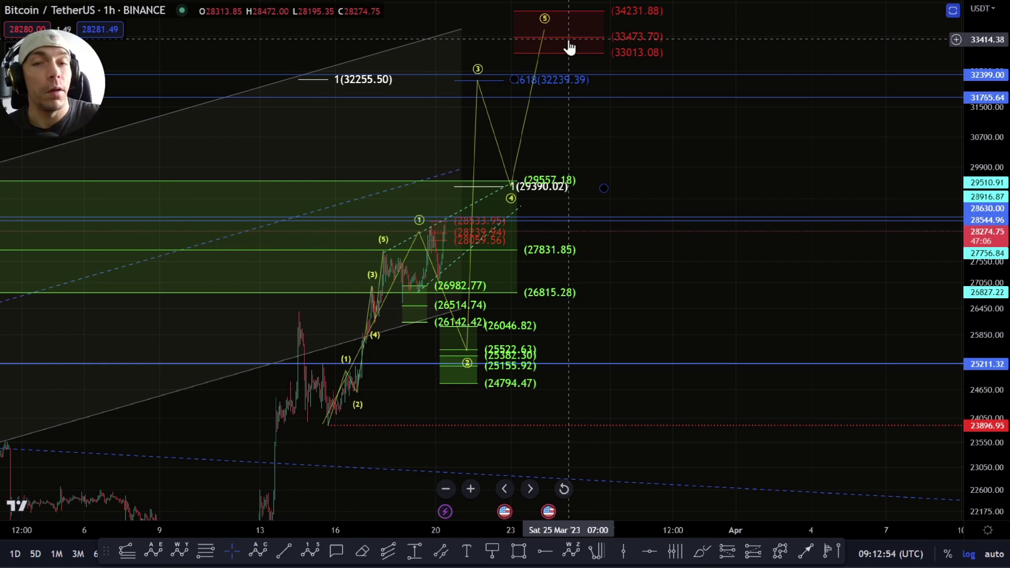
- Hide the simple internals drawing group and show the min flat group
right_click(676, 363)
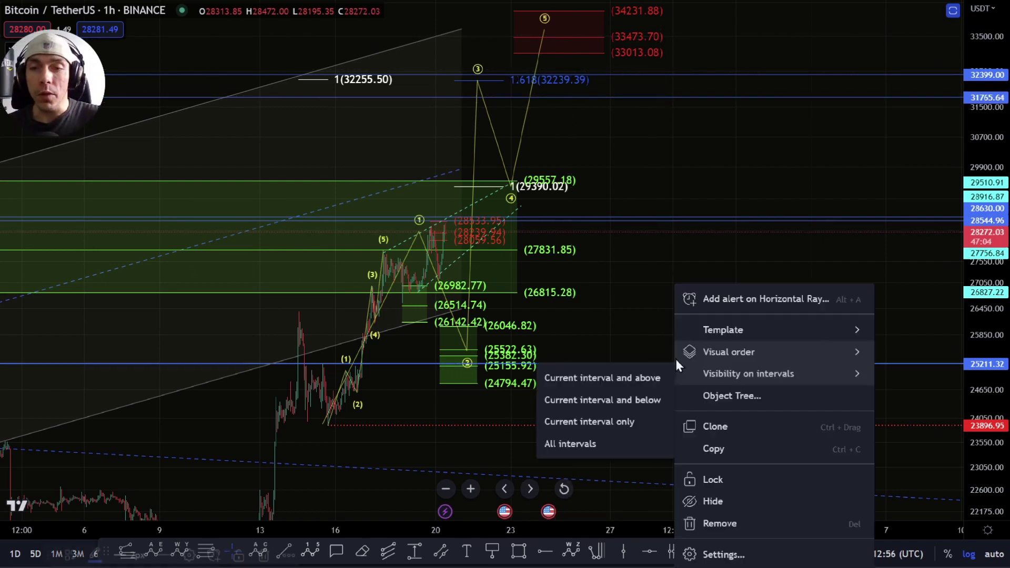
right_click(645, 303)
click(702, 425)
scroll(505, 326, down, 3)
click(603, 337)
click(602, 363)
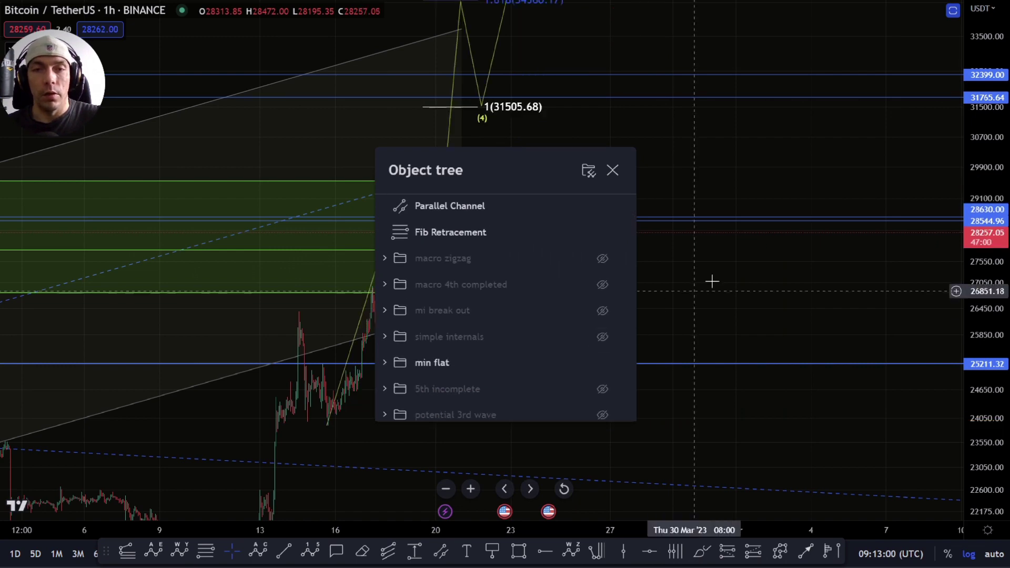
key(Escape)
- Inspect the Fibonacci extension measuring wave (B) of the flat correction between yellow waves (1) and (2)
scroll(445, 368, up, 3)
scroll(511, 421, up, 5)
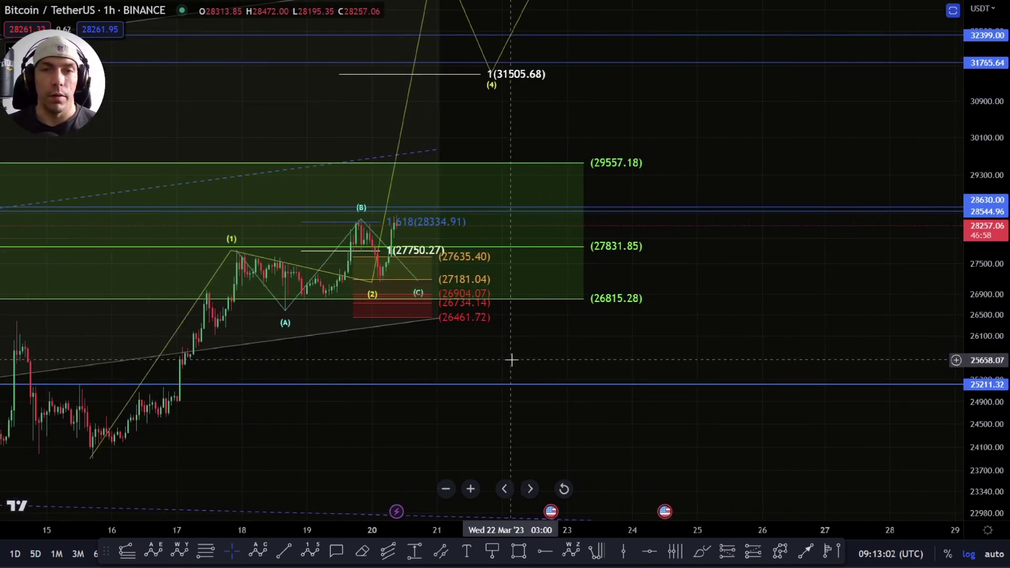
drag(479, 386, 627, 336)
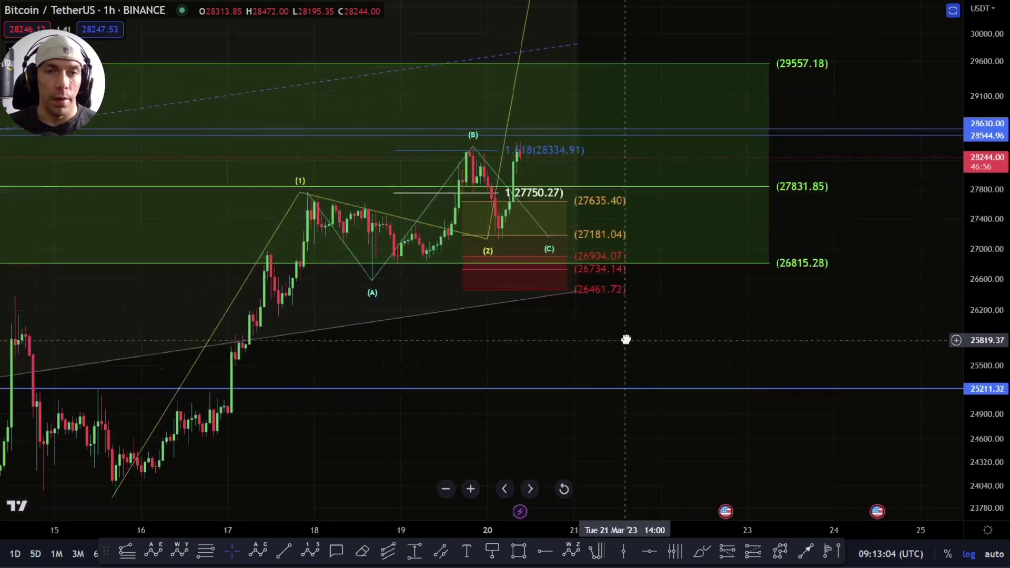
click(423, 199)
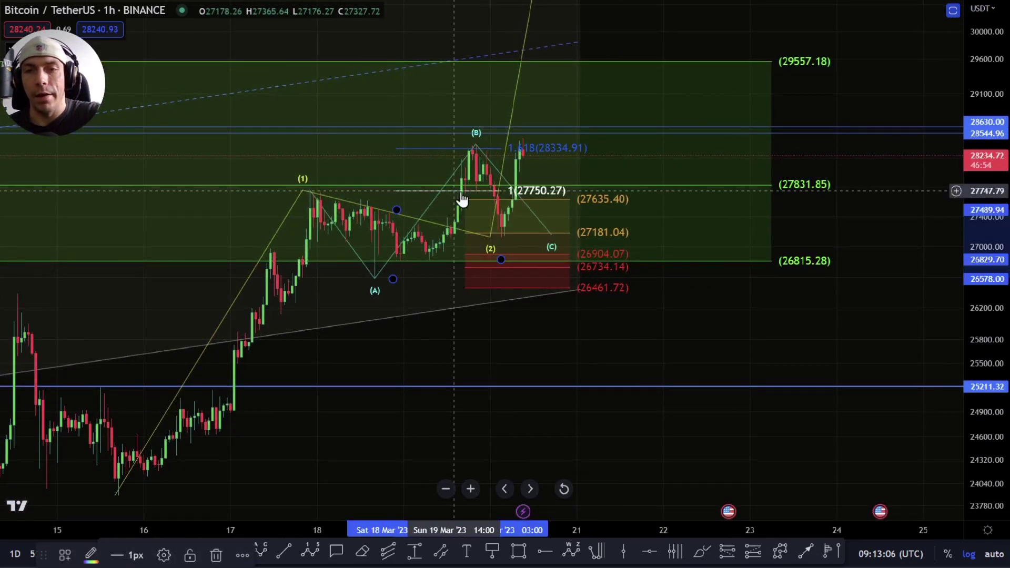
click(515, 225)
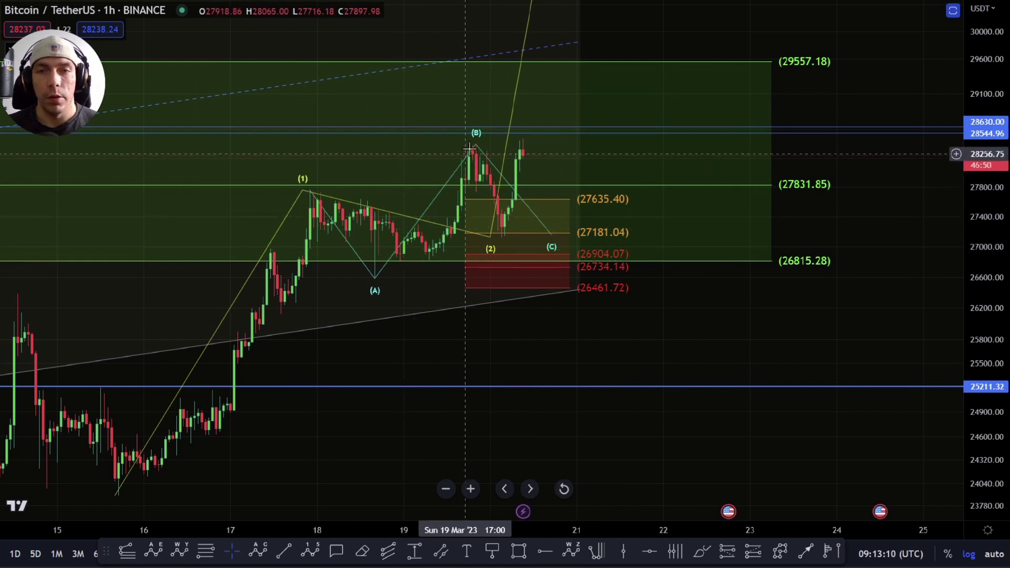
- Brush the (A)-(B)-(C) flat, circle the 27181.04 level, trace the drop into (A) and the final rise, and remove the strokes
mouse_move(316, 199)
mouse_down()
mouse_move(394, 263)
mouse_move(474, 148)
mouse_move(507, 235)
mouse_up()
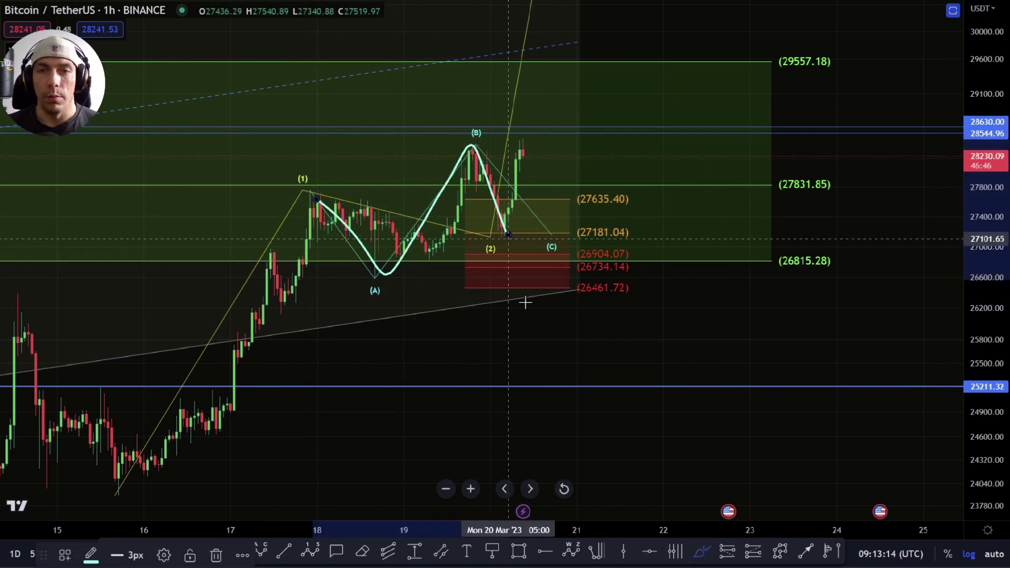
drag(625, 221, 560, 220)
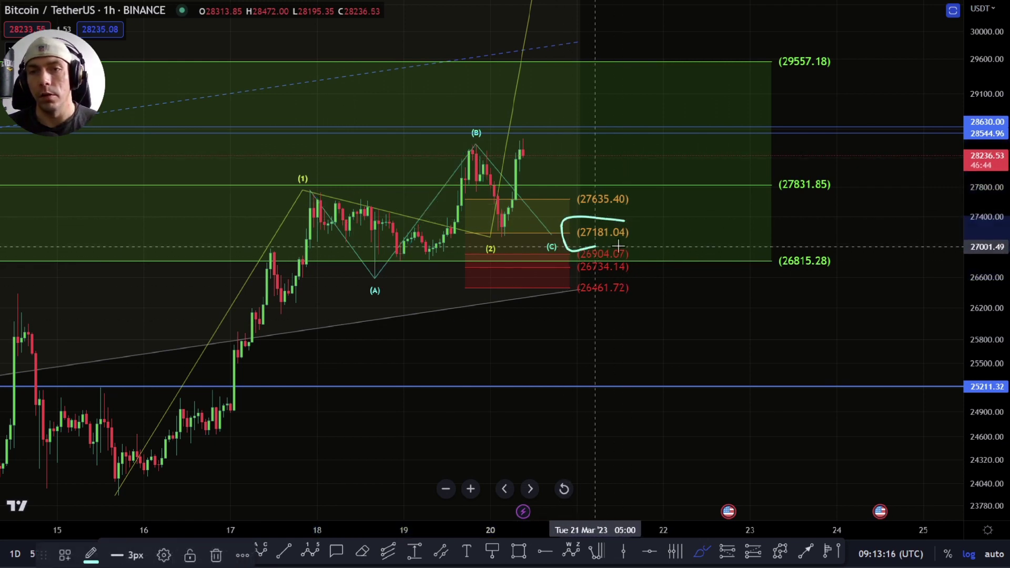
drag(330, 187, 377, 269)
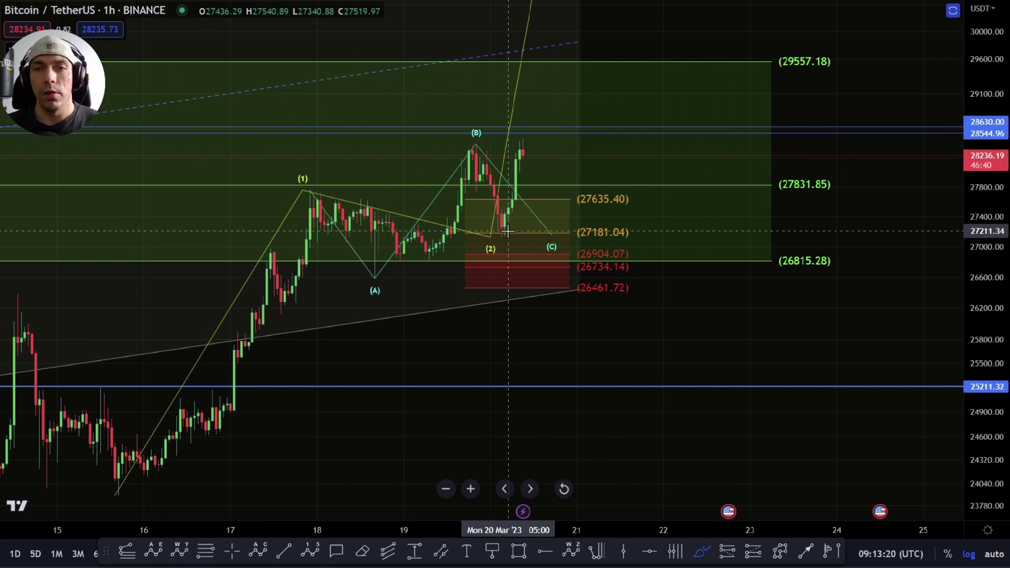
drag(505, 237, 530, 142)
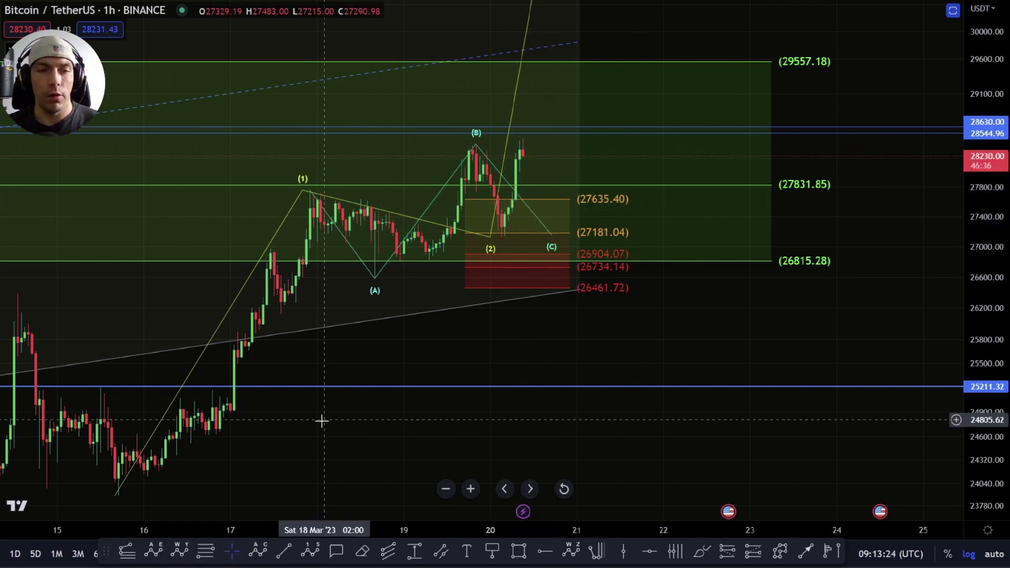
- Draw a Fib Retracement from the 27124.47 low up to 28476.35 and apply the b/2 template
click(503, 239)
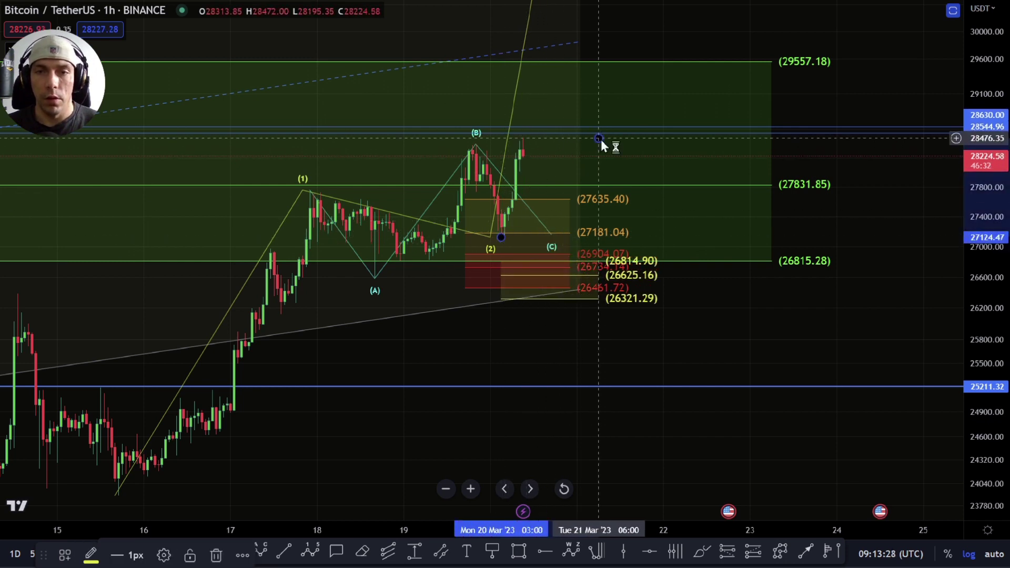
click(599, 139)
click(75, 560)
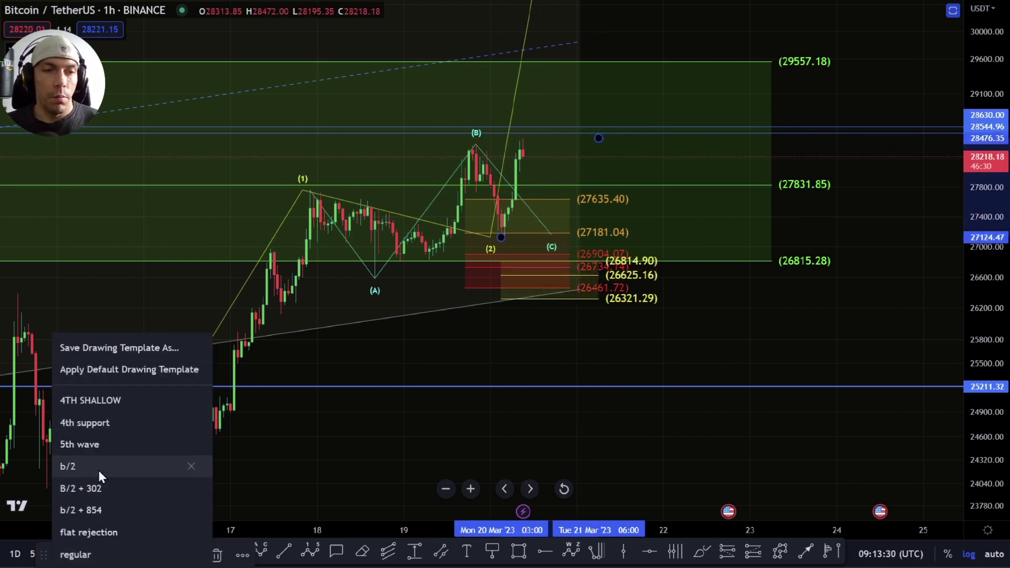
click(99, 470)
drag(985, 269, 979, 114)
drag(889, 195, 812, 336)
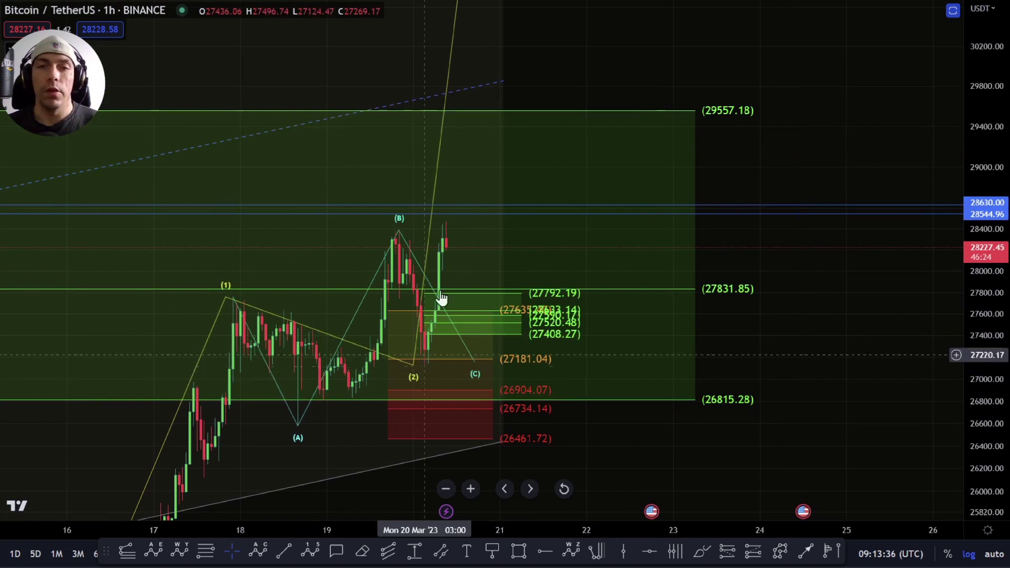
- Examine the yellow wave (3), (4) and (5) targets and the wider advance from the mid-March low
scroll(905, 221, down, 5)
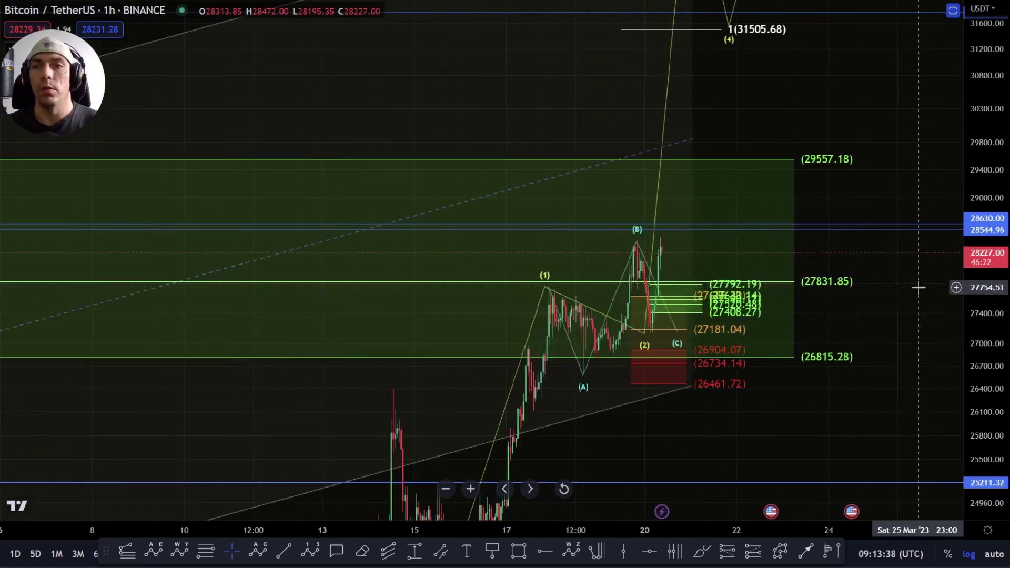
drag(918, 287, 791, 351)
drag(981, 290, 981, 429)
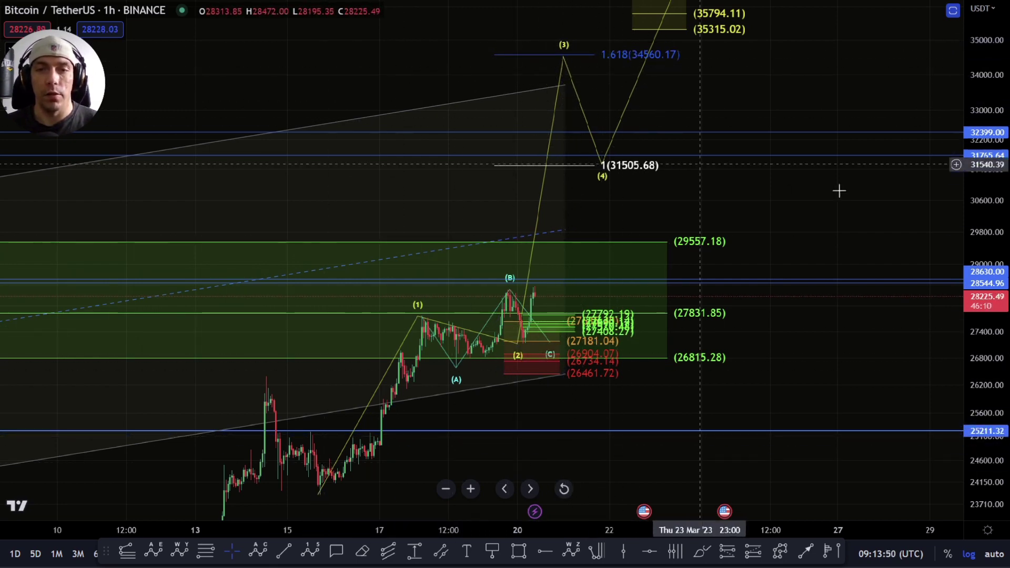
scroll(777, 273, down, 5)
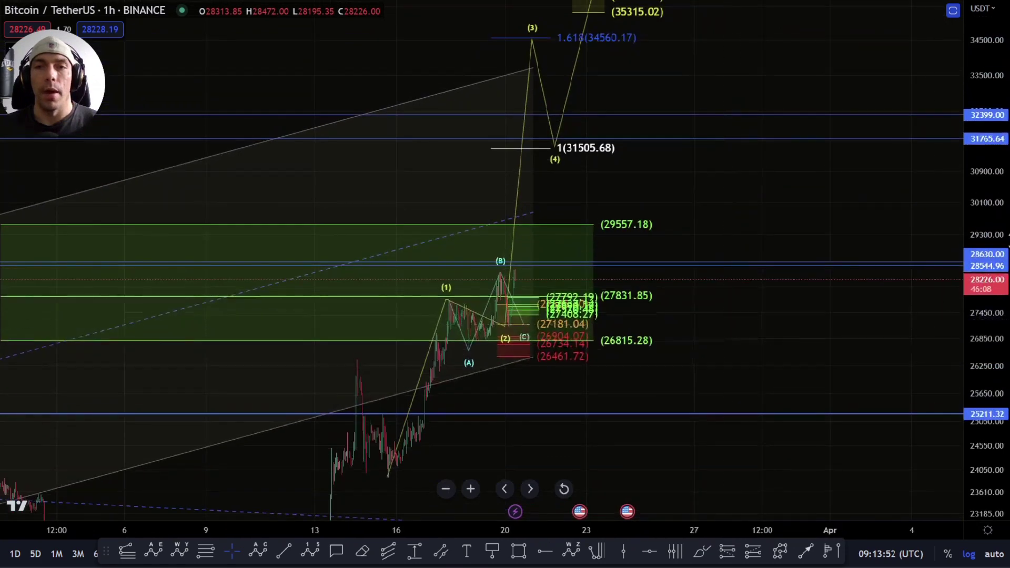
scroll(1002, 238, down, 4)
drag(769, 268, 677, 122)
scroll(989, 192, down, 3)
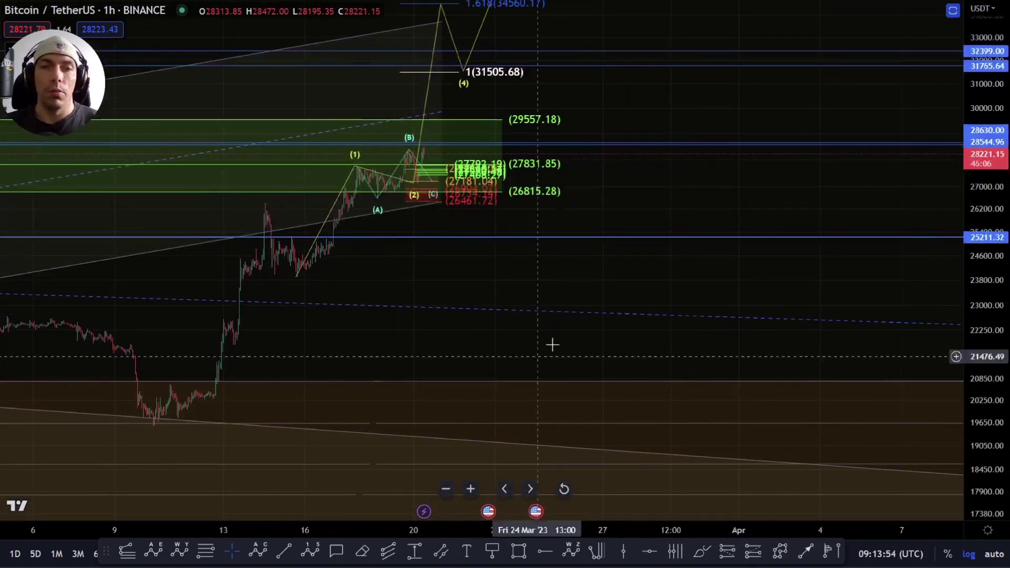
scroll(553, 344, down, 5)
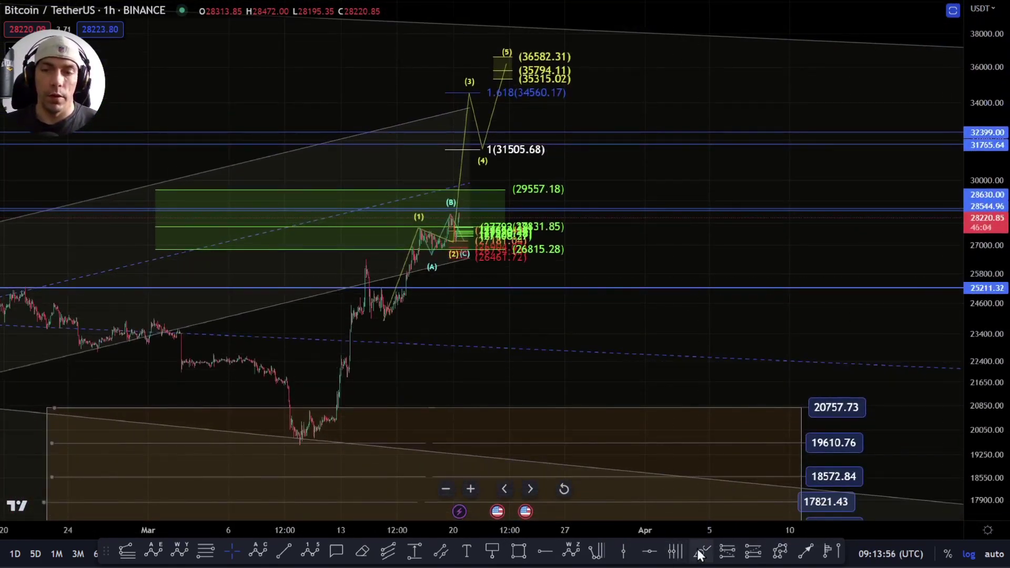
- Brush the advance from the mid-March low to about 26500, a dip and a rally to the wave (5) target zone, and delete it
click(702, 552)
click(306, 445)
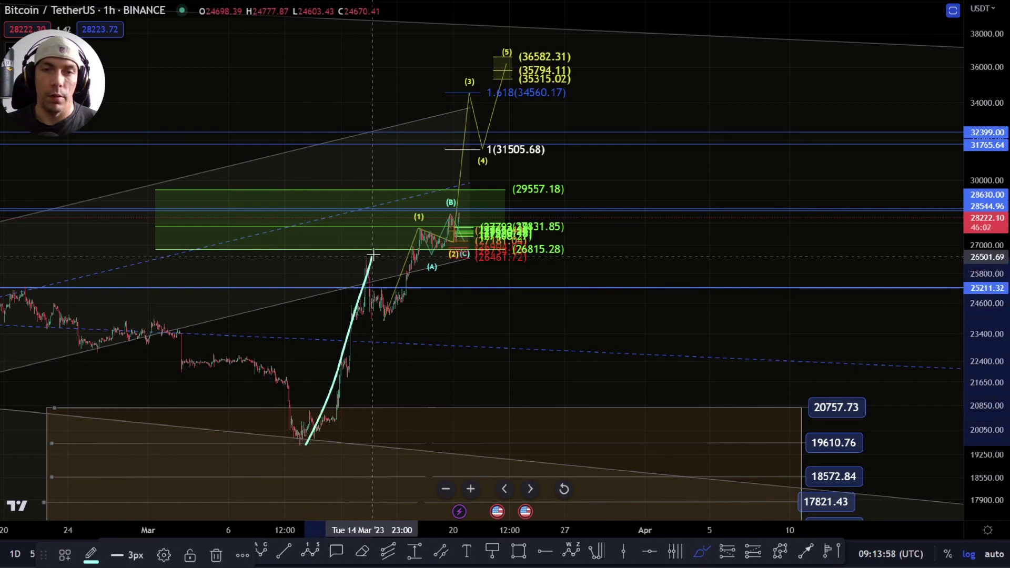
mouse_move(386, 316)
mouse_down()
mouse_move(475, 147)
mouse_move(494, 71)
mouse_up()
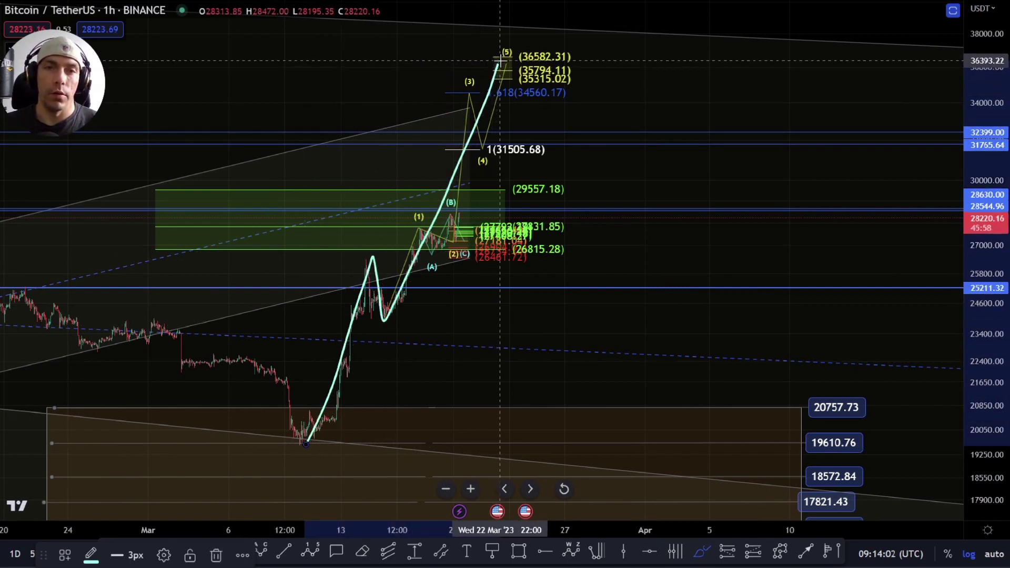
key(Delete)
click(232, 550)
- Locate the new b/2 retracement from the March 20 low in the object tree and examine its levels on the chart
right_click(481, 303)
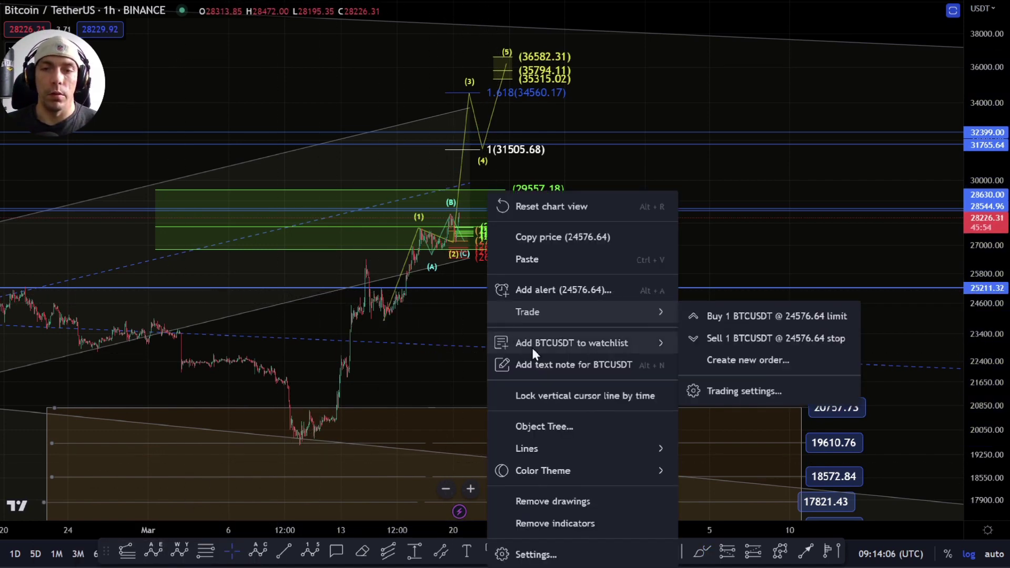
click(518, 424)
drag(528, 165, 873, 41)
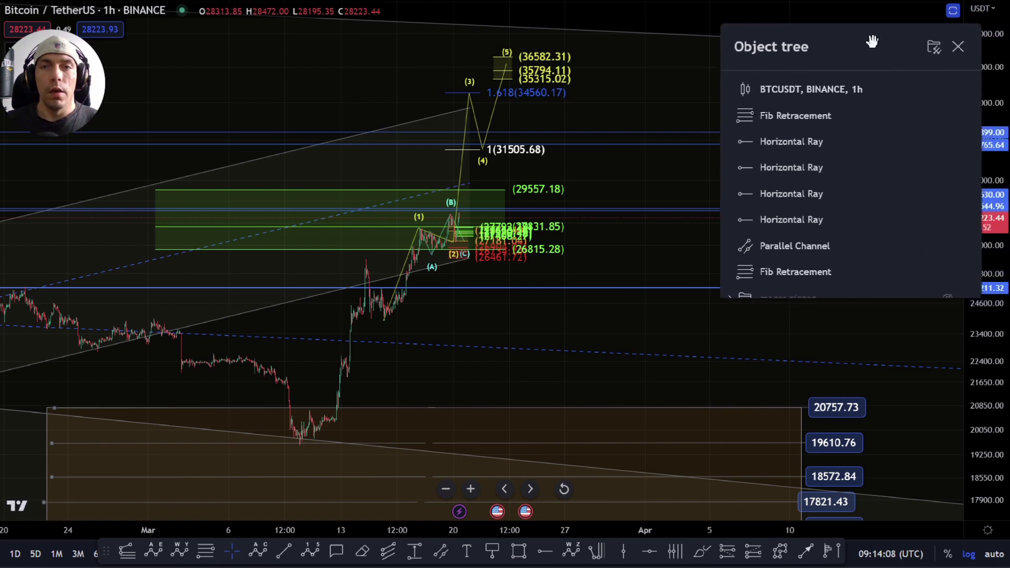
scroll(456, 283, up, 5)
scroll(455, 283, up, 5)
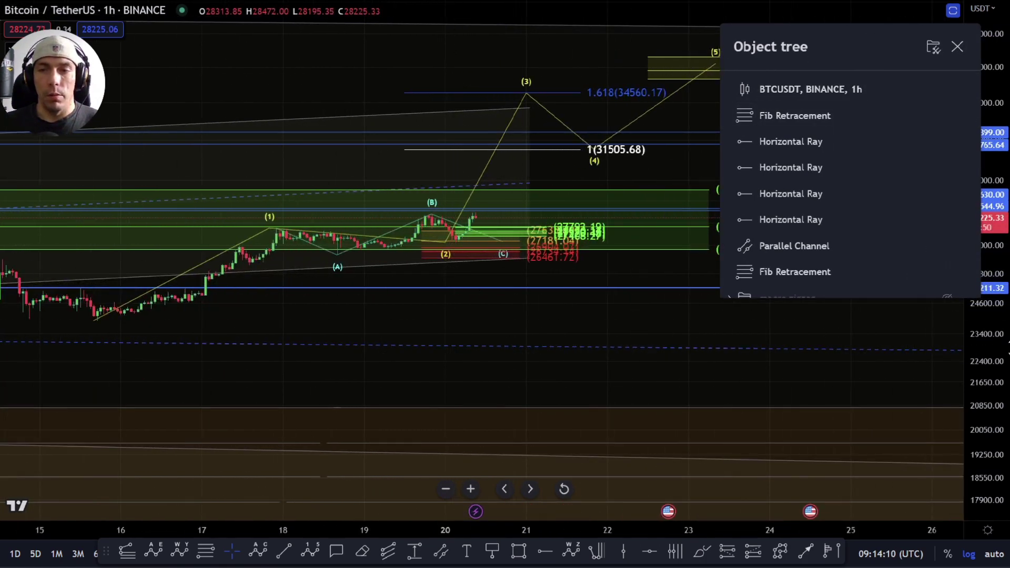
drag(1008, 330, 1005, 317)
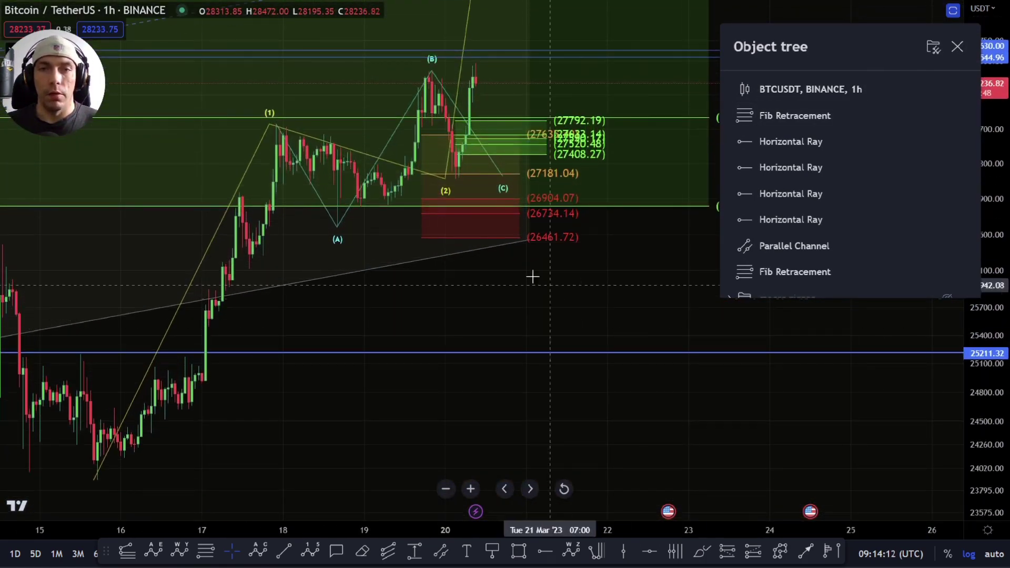
click(459, 182)
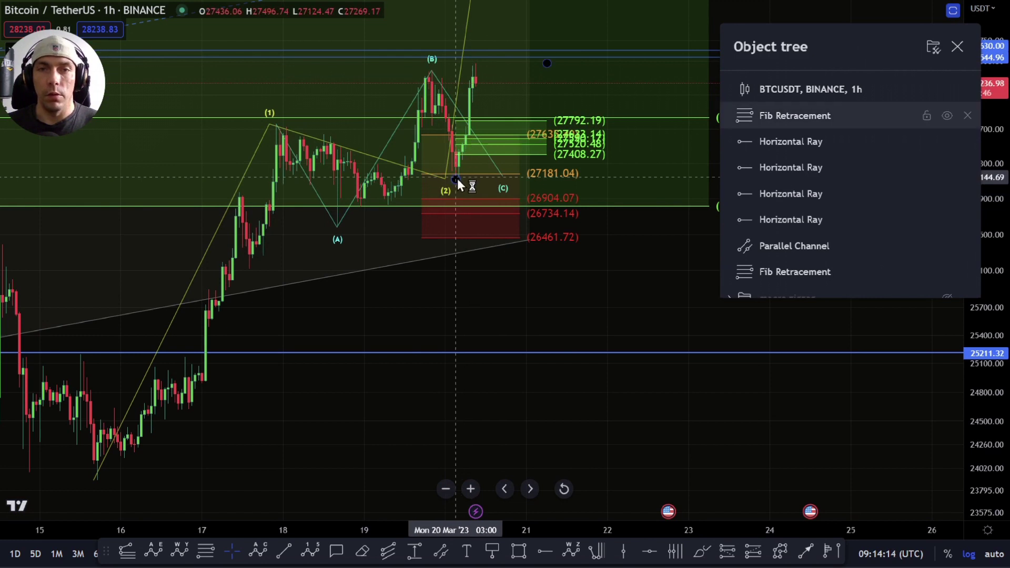
right_click(519, 230)
click(834, 232)
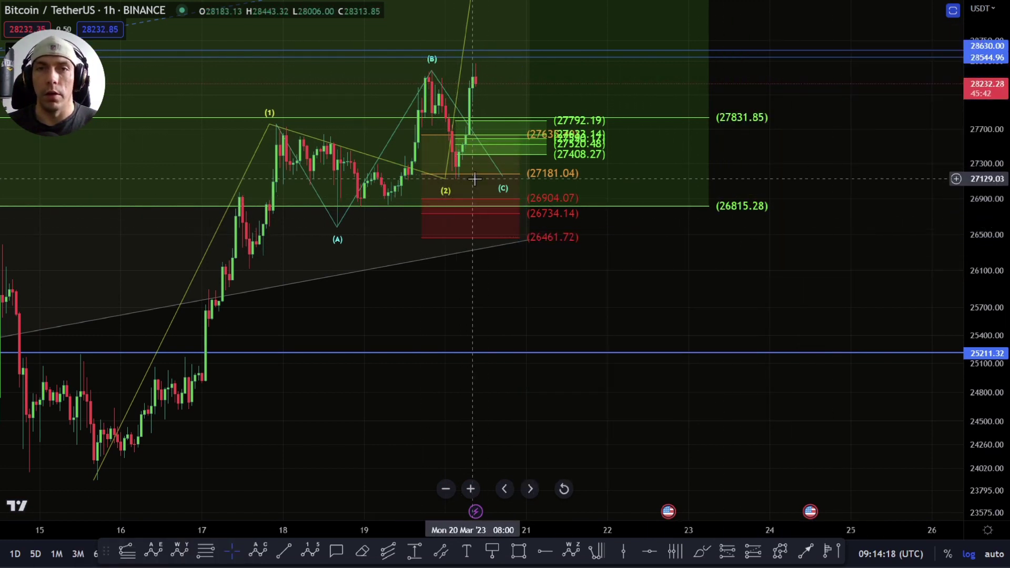
- Hide the min flat group and bring back the simple internals group with its circled wave count
drag(816, 150, 802, 209)
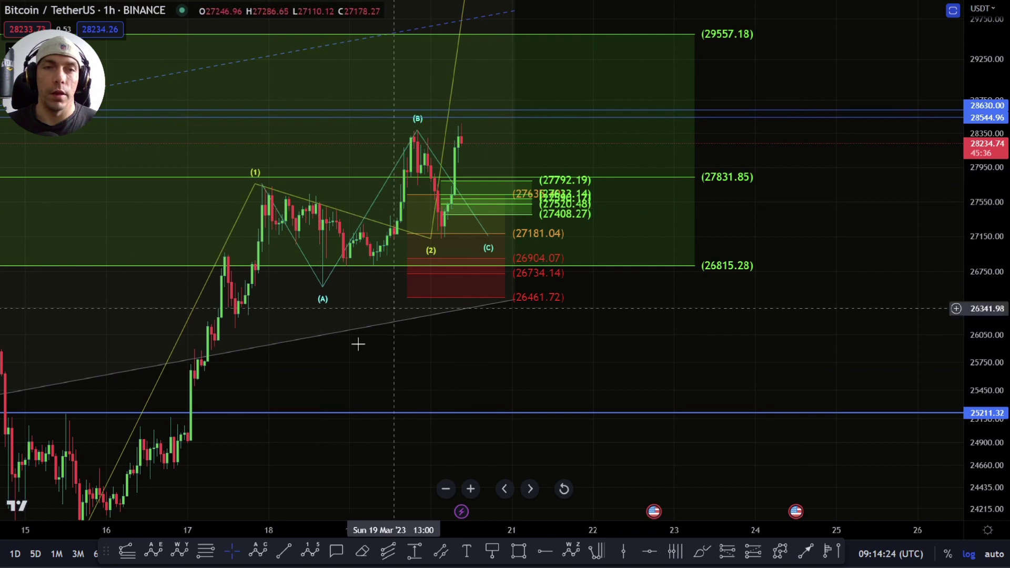
right_click(438, 332)
click(547, 419)
scroll(548, 347, down, 3)
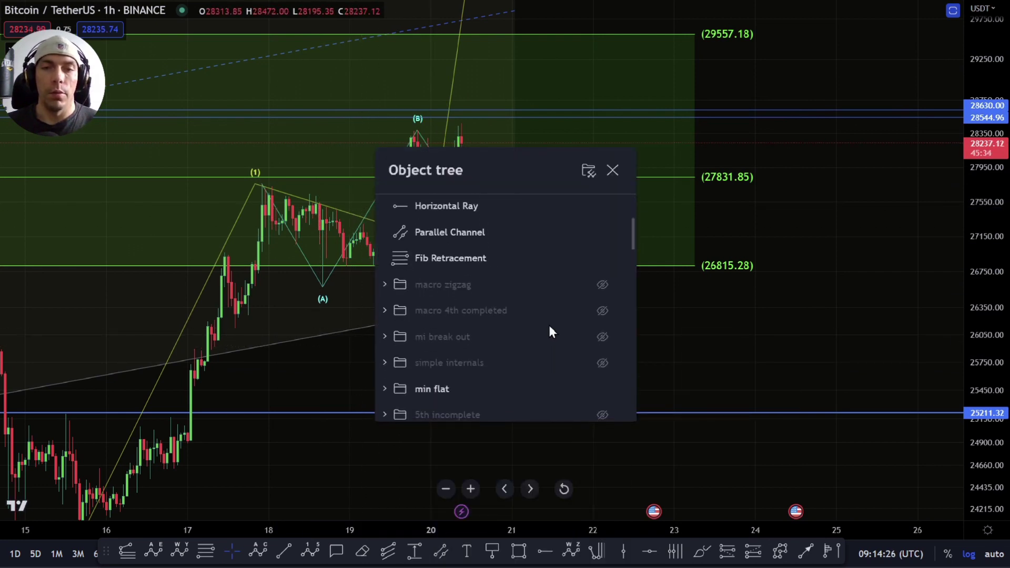
click(602, 389)
click(603, 362)
key(Escape)
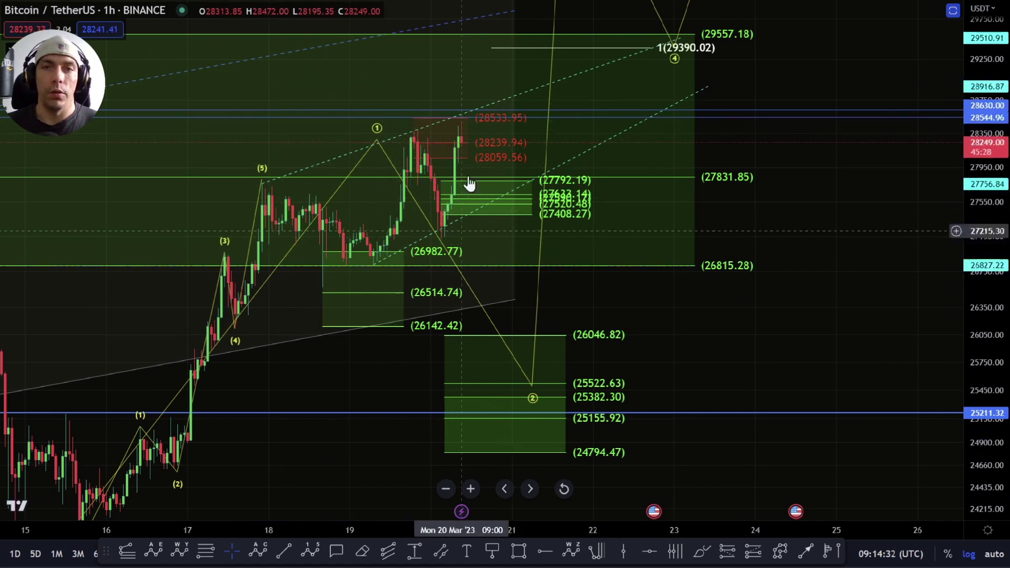
- Brush a dip into the b/2 zone, two rising peaks above 28630 and a decline below 24794.47, and undo the stroke
click(701, 551)
mouse_move(458, 125)
mouse_down()
mouse_move(480, 142)
mouse_move(537, 95)
mouse_move(769, 502)
mouse_up()
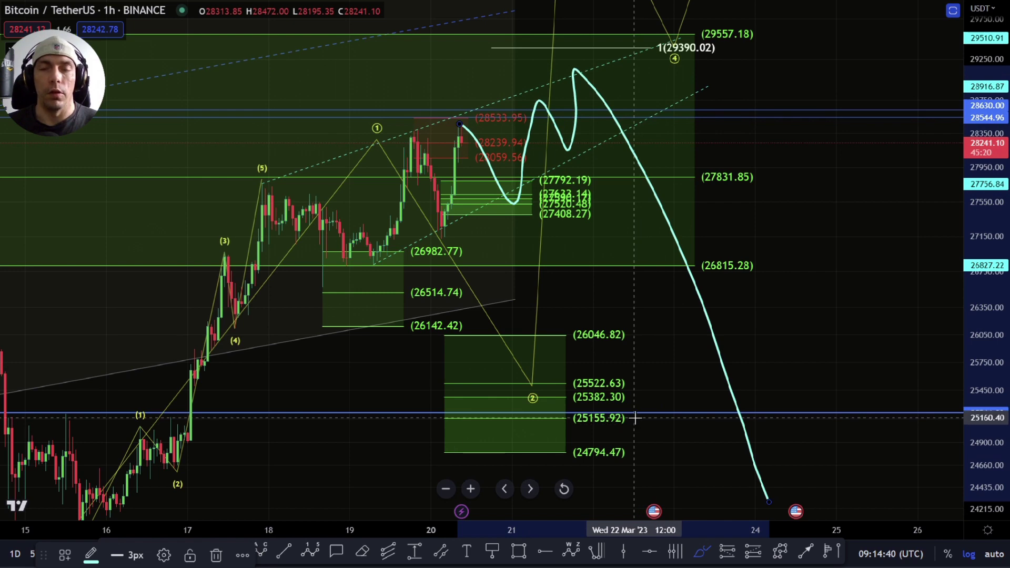
key(ctrl+z)
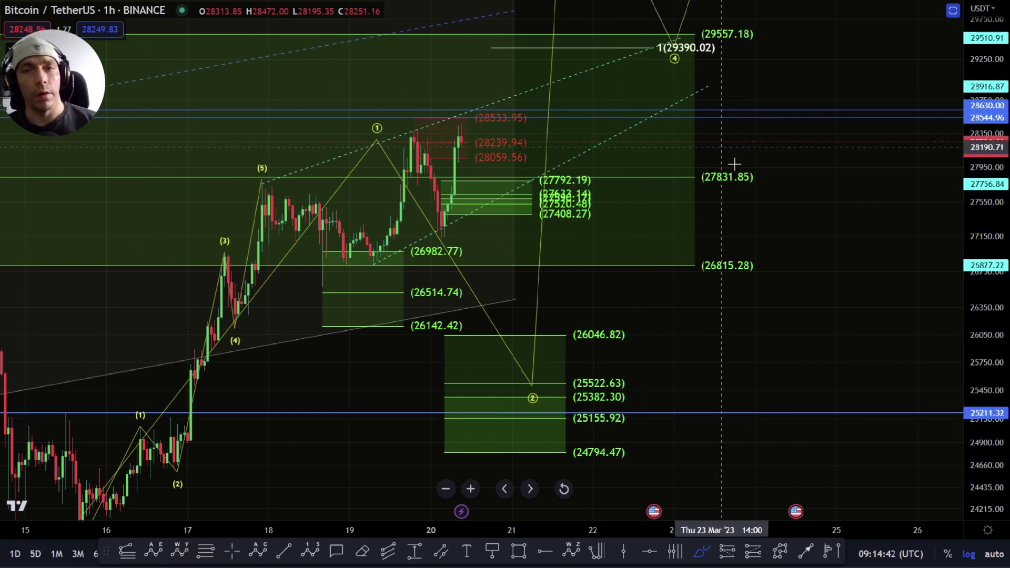
- Hide the simple internals group and show the 5th incomplete group in the object tree
right_click(825, 296)
click(859, 422)
scroll(737, 379, down, 2)
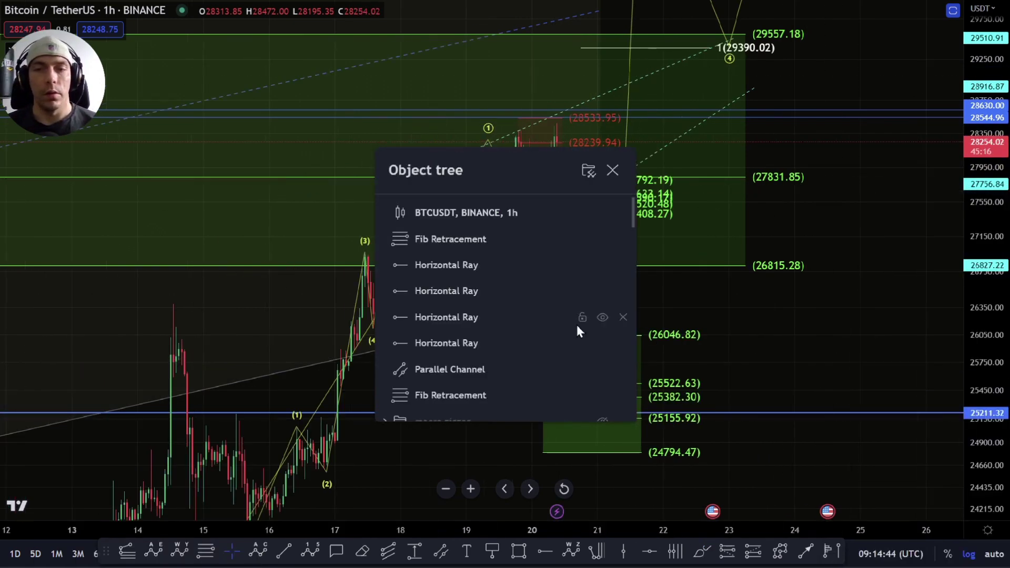
scroll(552, 293, down, 5)
scroll(567, 323, up, 5)
scroll(570, 322, down, 4)
scroll(578, 322, up, 4)
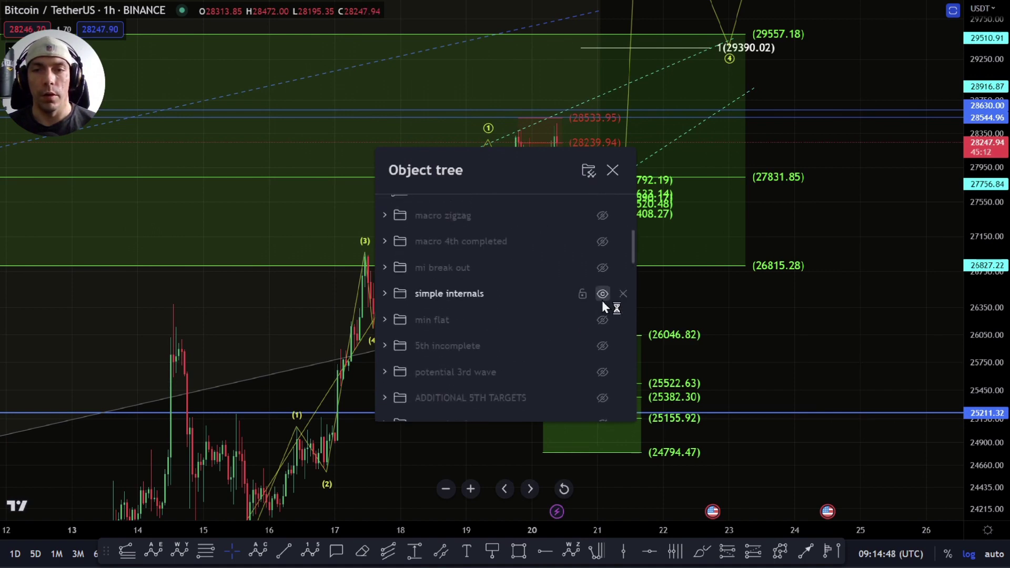
click(602, 297)
click(604, 344)
click(913, 249)
- Circle the 1.618 extension target at 29726.92 with the brush and delete the marking
drag(623, 347, 538, 410)
scroll(545, 377, up, 4)
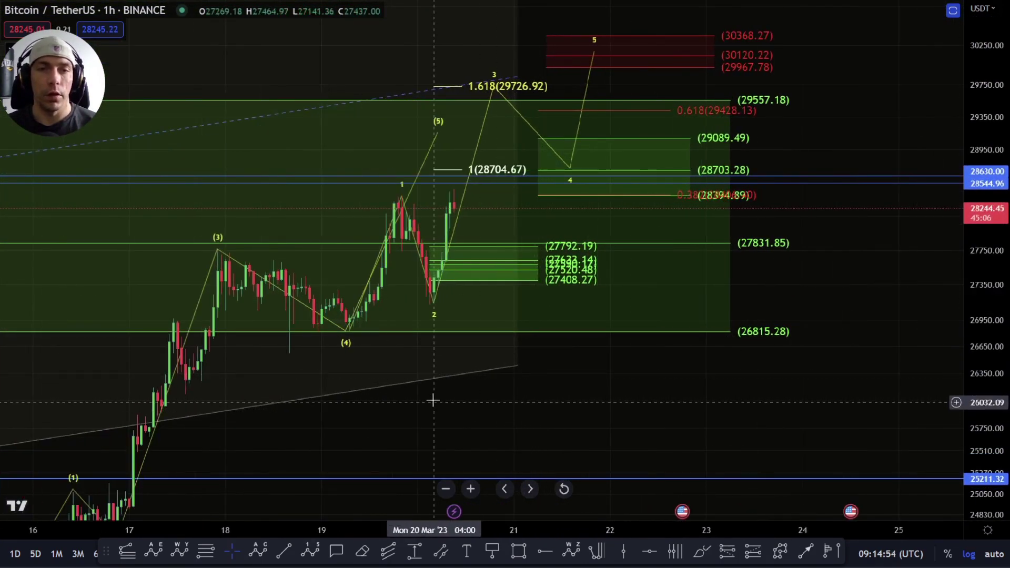
scroll(434, 368, down, 2)
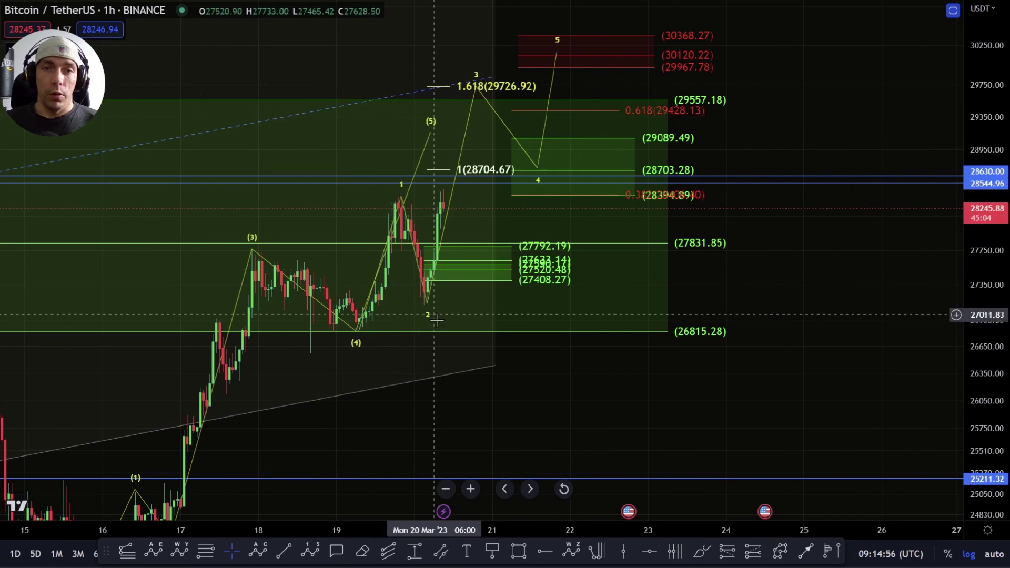
drag(982, 171, 983, 226)
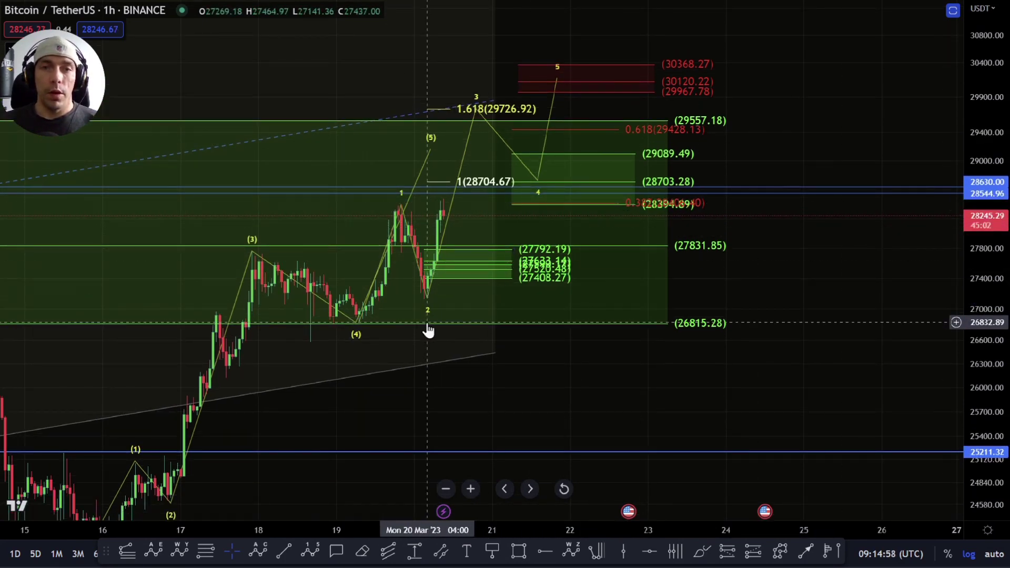
scroll(428, 330, up, 3)
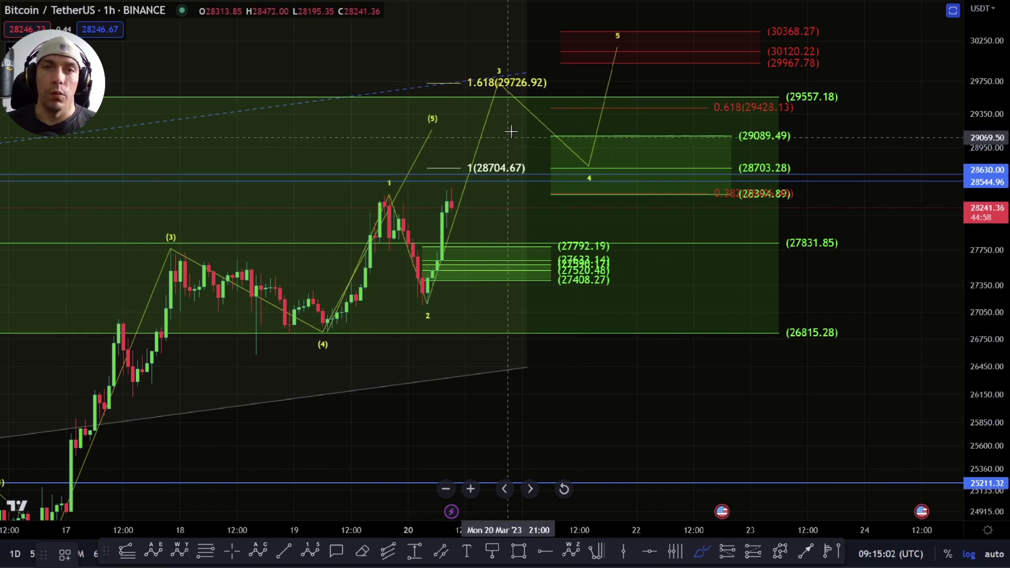
drag(469, 68, 484, 94)
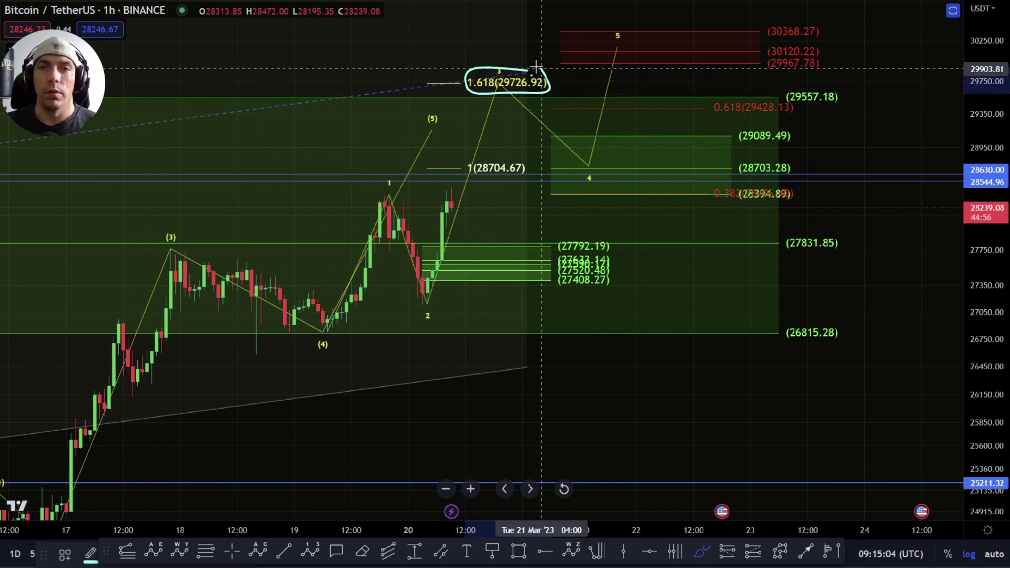
drag(536, 67, 509, 70)
key(Delete)
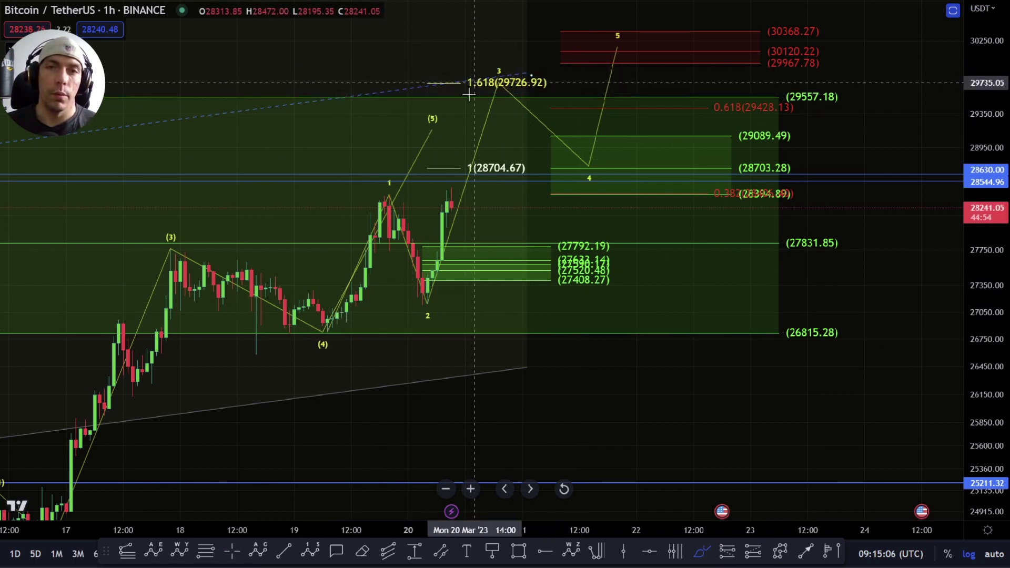
- Brush a path from the wave (4) low through waves 1 to 4 into the 29967.78–30368.27 target zone, and undo it
drag(327, 333, 387, 199)
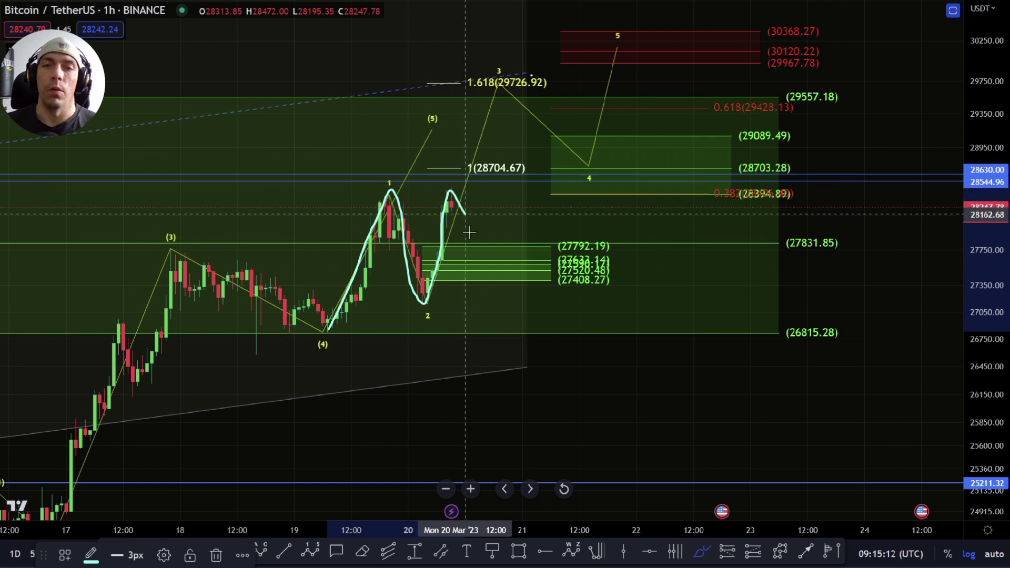
mouse_move(489, 201)
mouse_down()
mouse_move(503, 95)
mouse_move(561, 114)
mouse_up()
drag(625, 86, 632, 47)
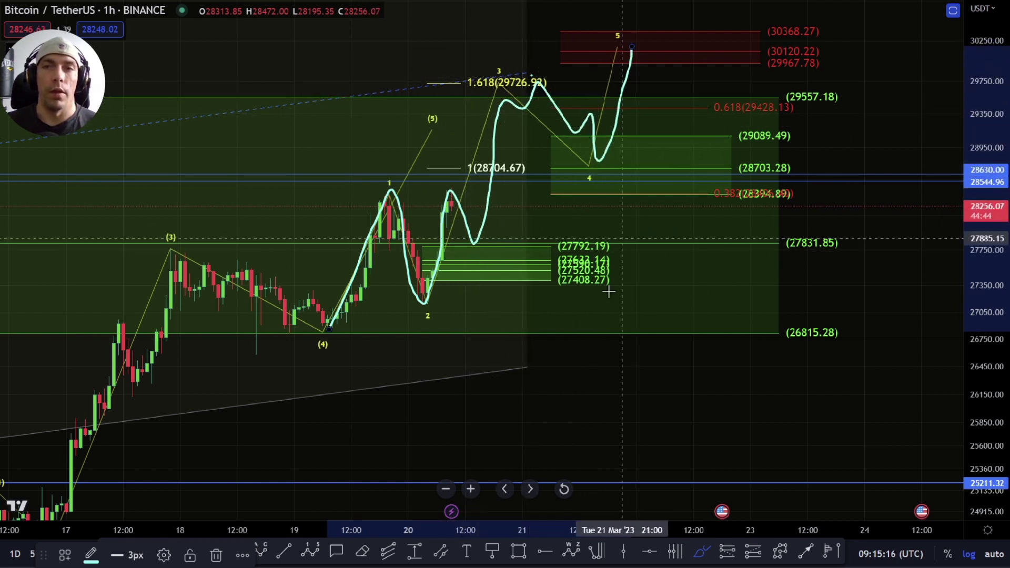
key(ctrl+z)
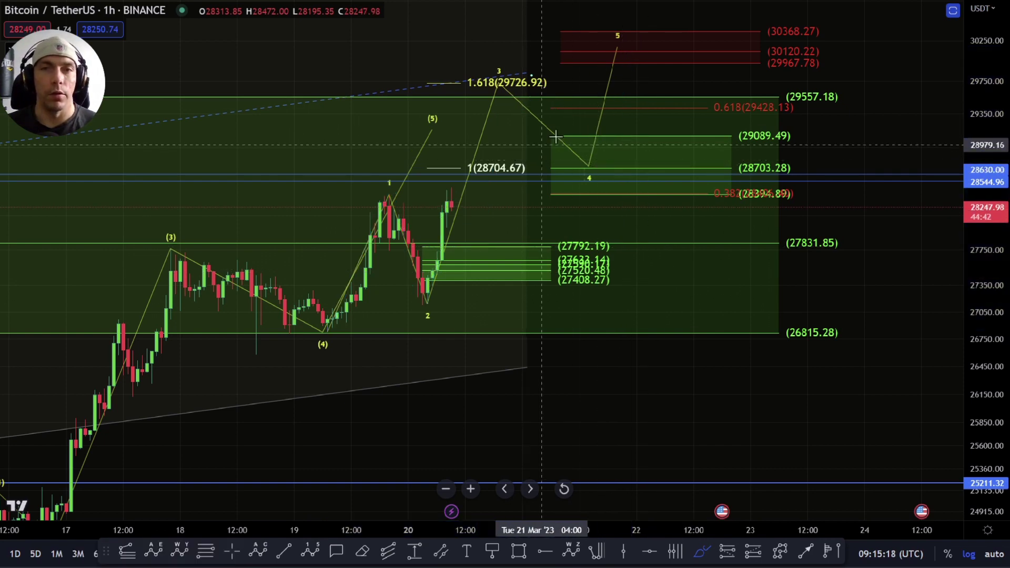
- Brush a zigzag pullback from wave 3 to the wave 4 support near 28703.28, deleting the extra marks
scroll(475, 286, down, 2)
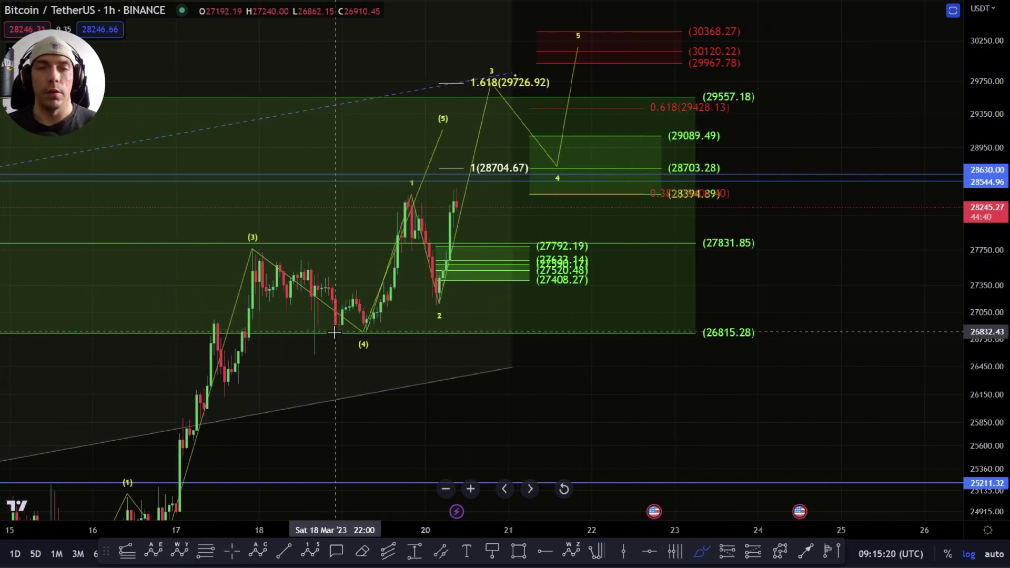
scroll(380, 350, down, 3)
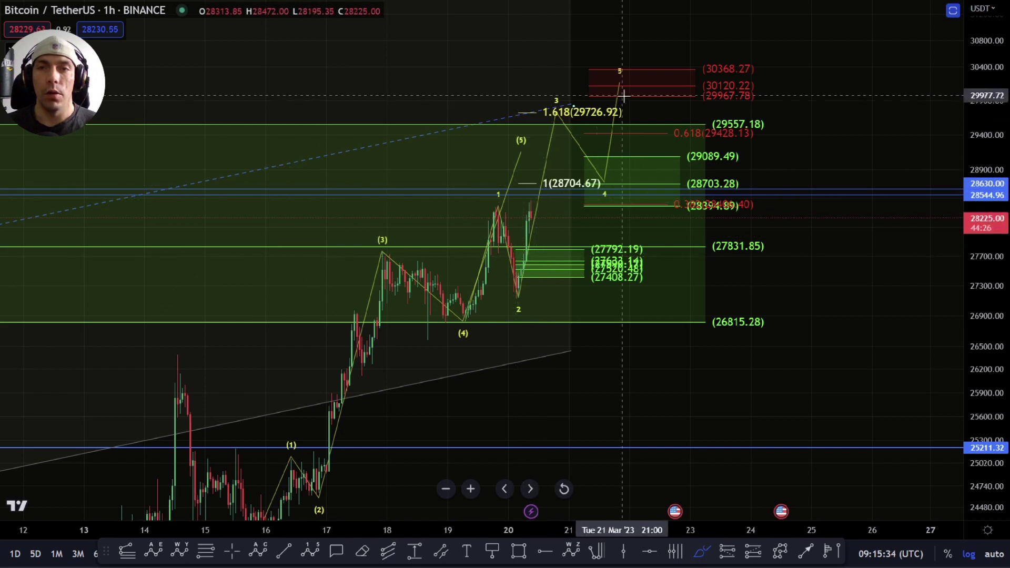
drag(586, 98, 553, 99)
mouse_move(614, 123)
mouse_down()
mouse_move(628, 119)
mouse_move(576, 102)
mouse_move(614, 182)
mouse_move(763, 195)
mouse_up()
key(Delete)
key(Delete)
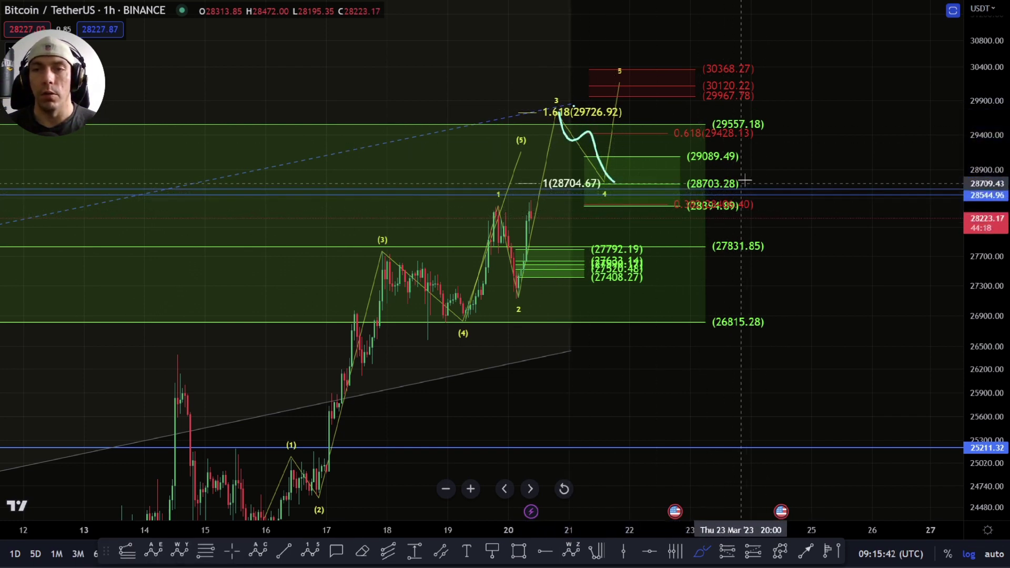
- Brush the wave 5 rally and circle the 29967.78–30368.27 target levels, and undo the strokes
drag(614, 182, 647, 77)
click(748, 51)
mouse_move(695, 55)
mouse_down()
mouse_move(695, 102)
mouse_move(773, 95)
mouse_move(726, 51)
mouse_up()
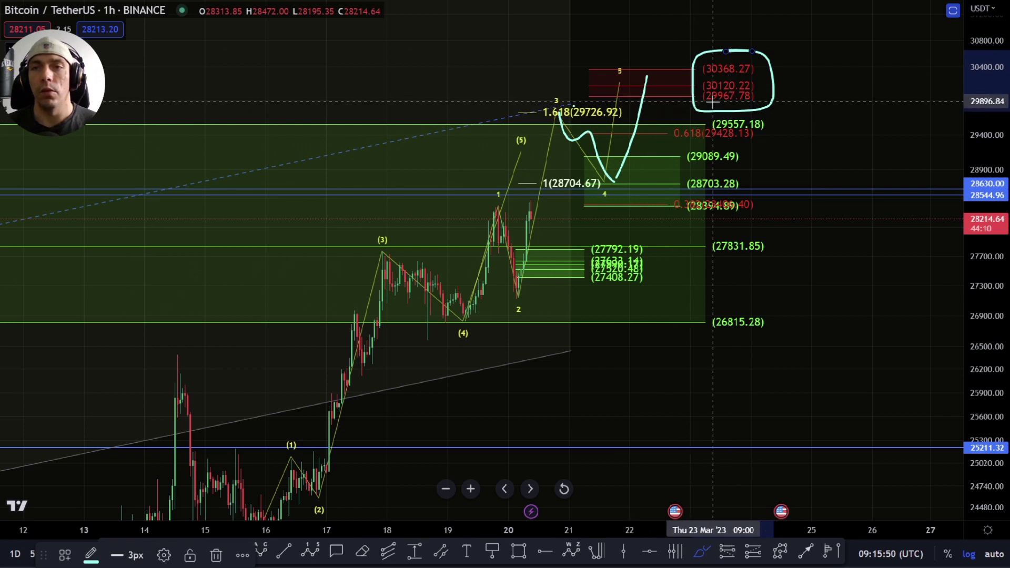
key(ctrl+z)
key(ctrl+z)
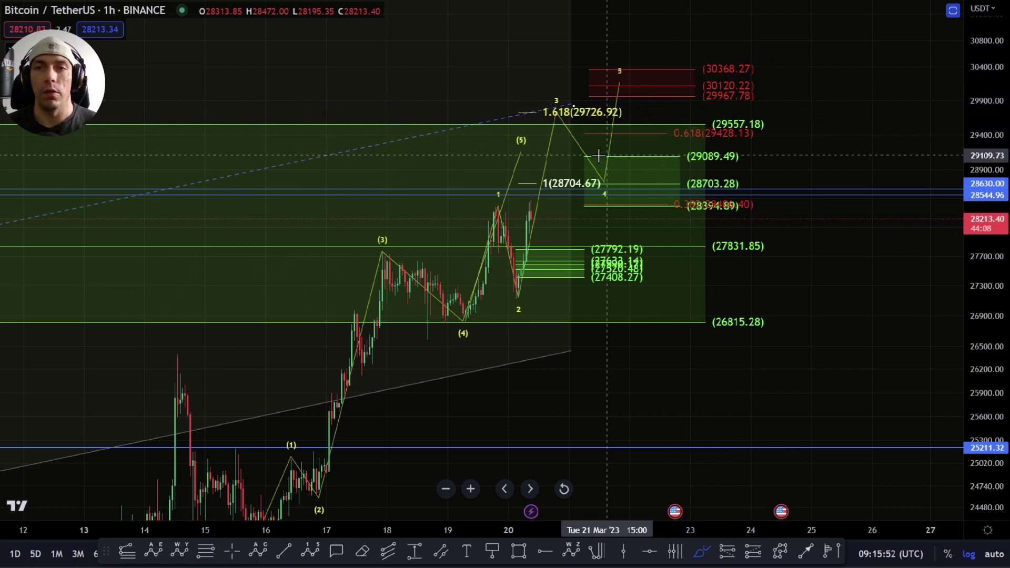
click(519, 297)
key(ctrl+z)
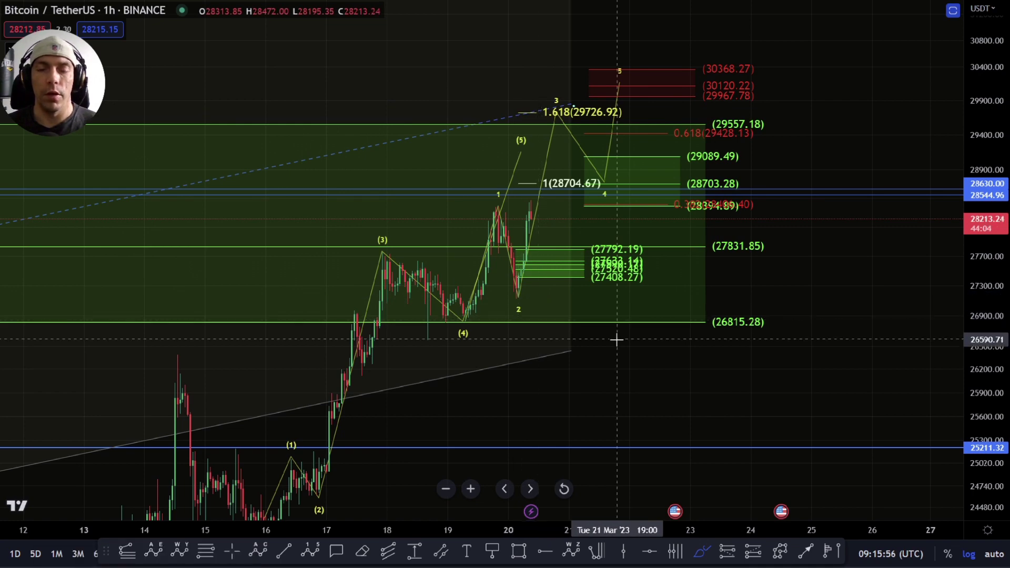
- Hide the 5th incomplete group and bring back the simple internals group with its circled wave count
drag(604, 381, 583, 264)
right_click(606, 264)
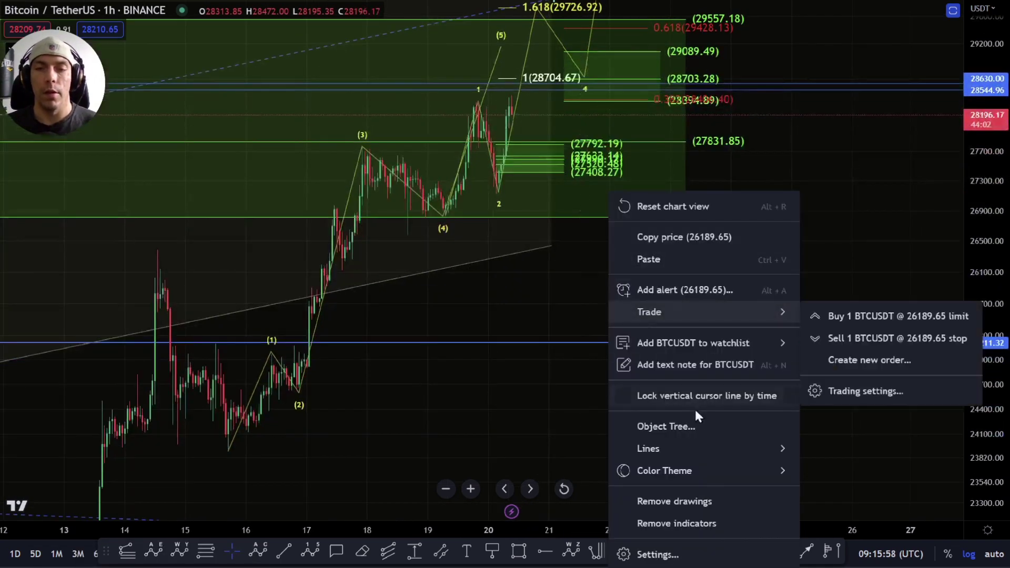
click(664, 424)
scroll(504, 299, down, 4)
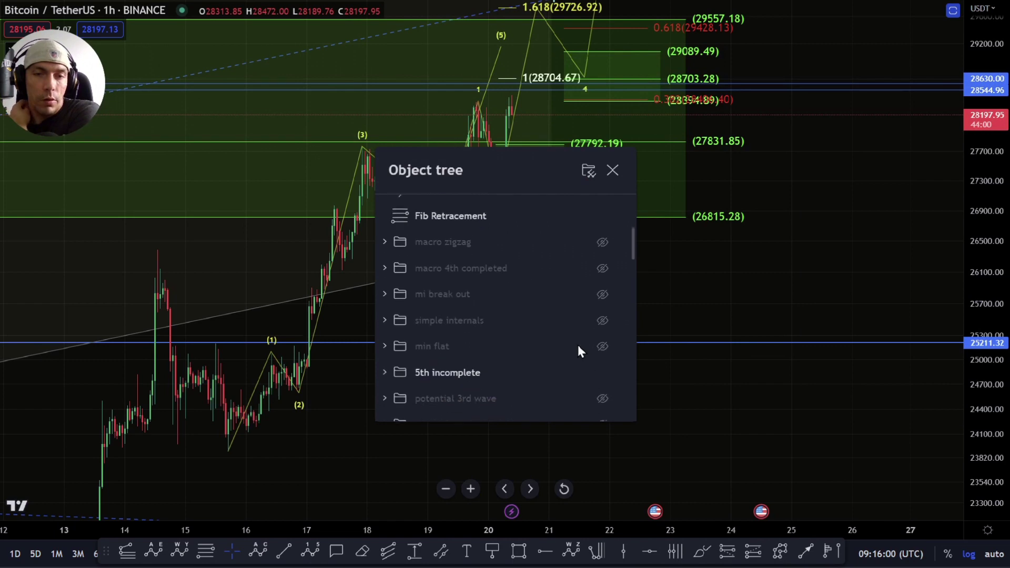
click(603, 372)
click(604, 347)
click(604, 347)
click(603, 320)
click(860, 283)
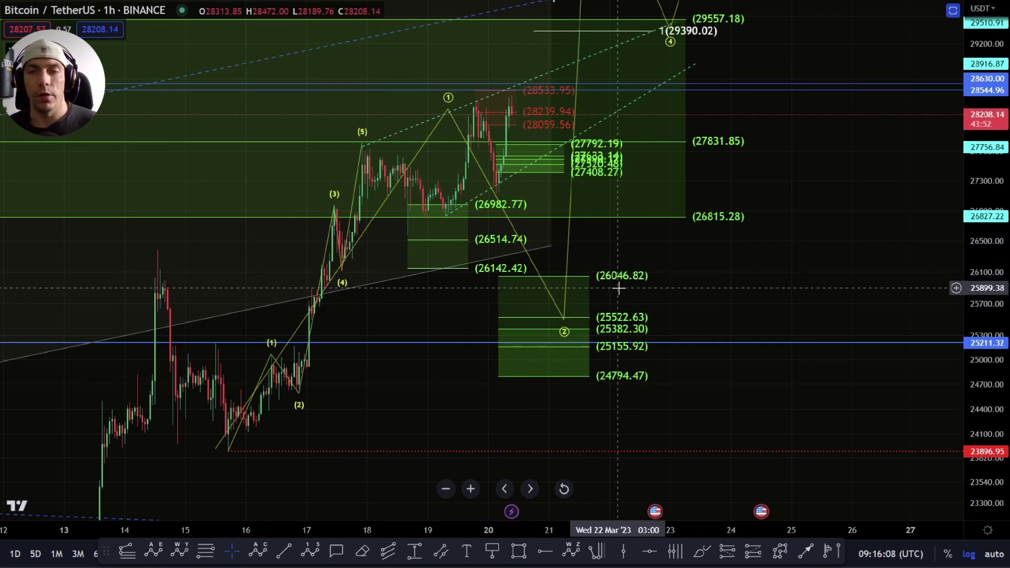
- Brush a drop from wave (5), a rally to 28533.95 and a decline below 26046.82, redraw the first swings in more detail, and undo both strokes
drag(597, 400, 631, 322)
scroll(747, 313, down, 4)
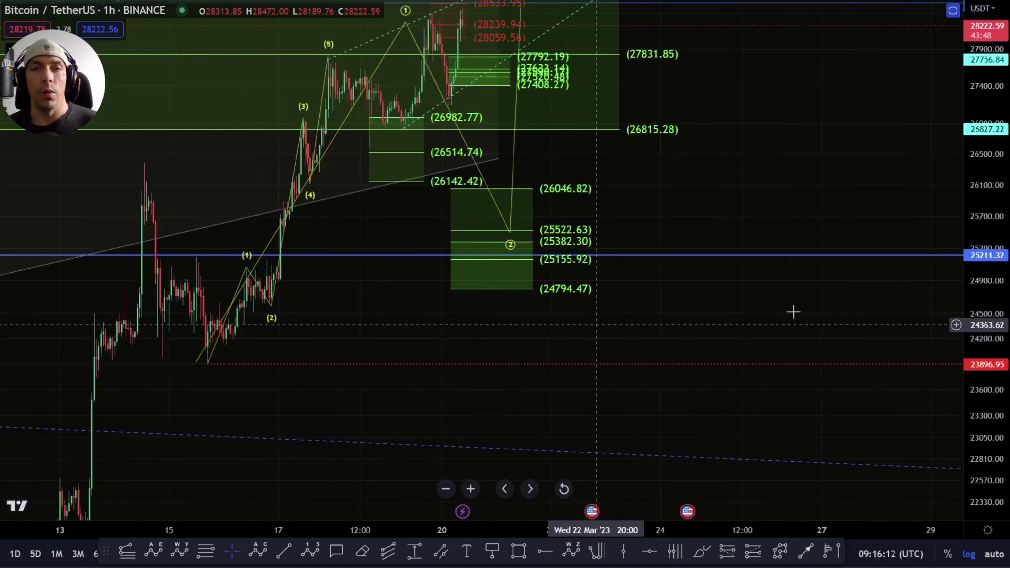
drag(779, 319, 659, 215)
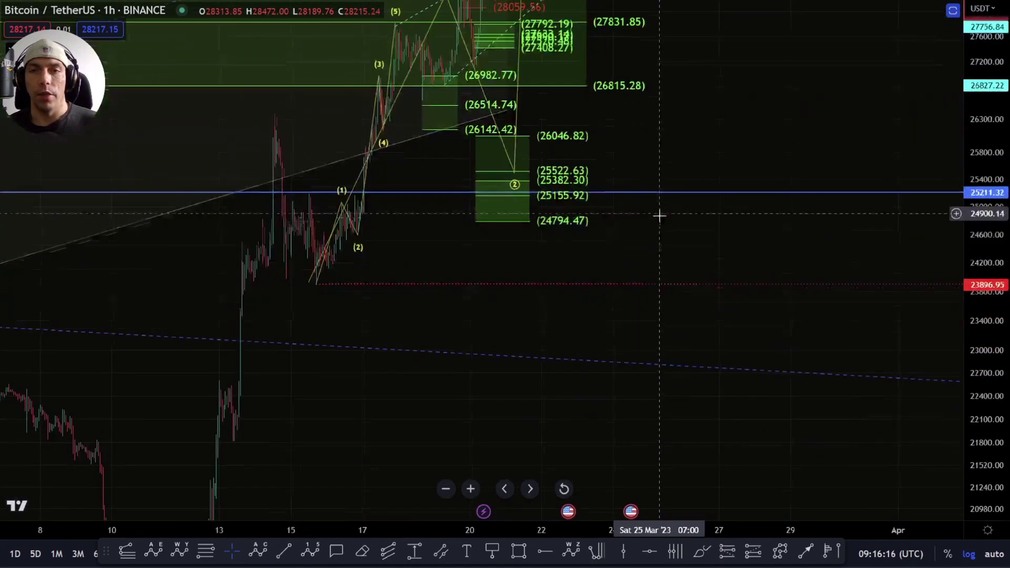
right_click(661, 217)
click(581, 253)
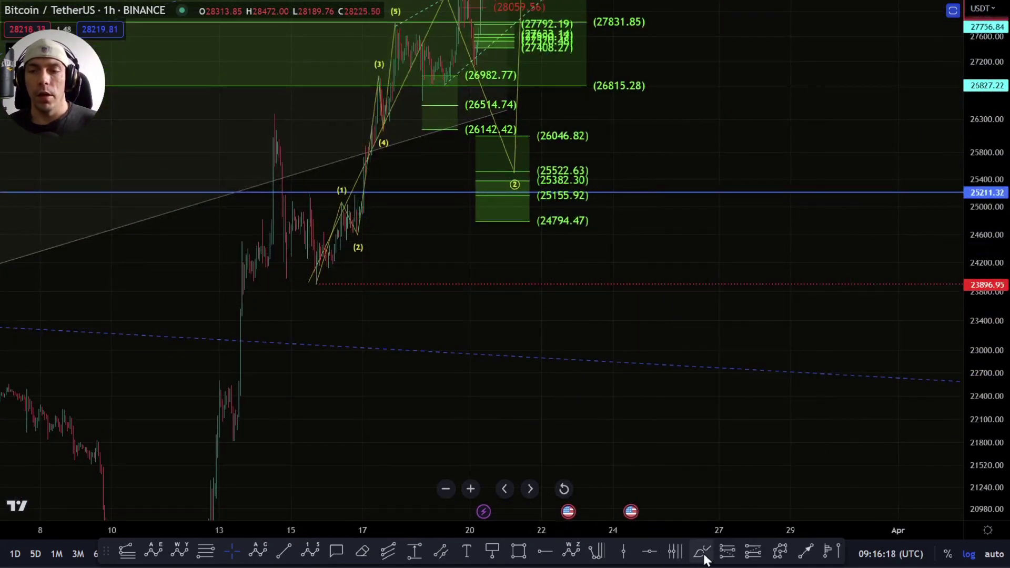
drag(362, 312, 340, 337)
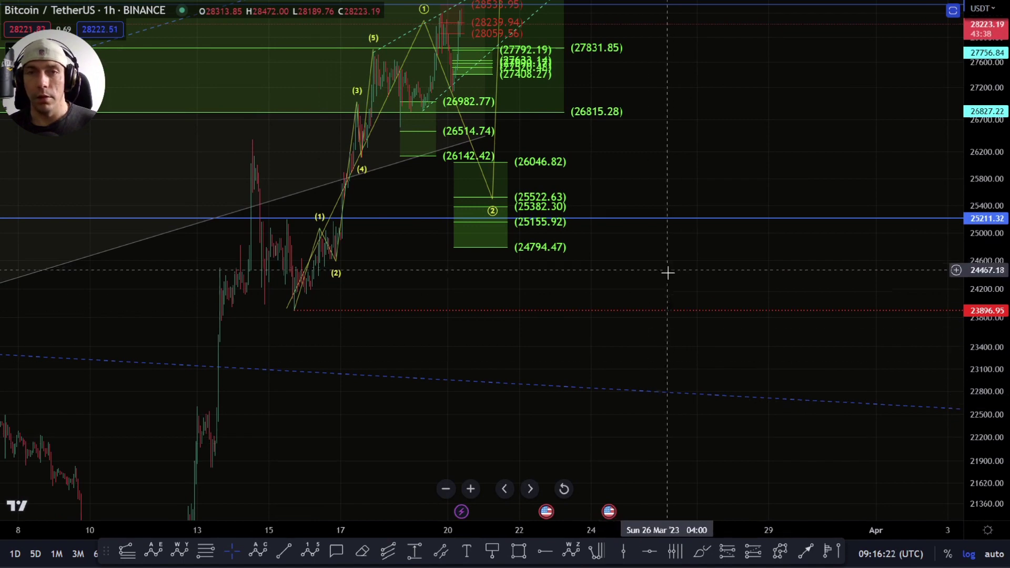
drag(667, 273, 685, 323)
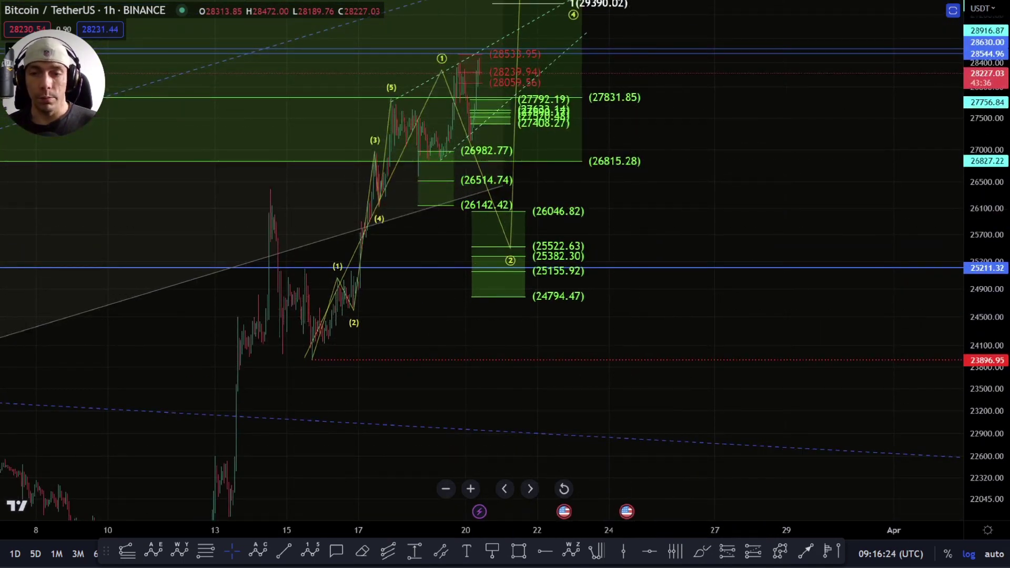
click(704, 553)
mouse_move(392, 99)
mouse_down()
mouse_move(413, 174)
mouse_move(475, 53)
mouse_move(521, 226)
mouse_up()
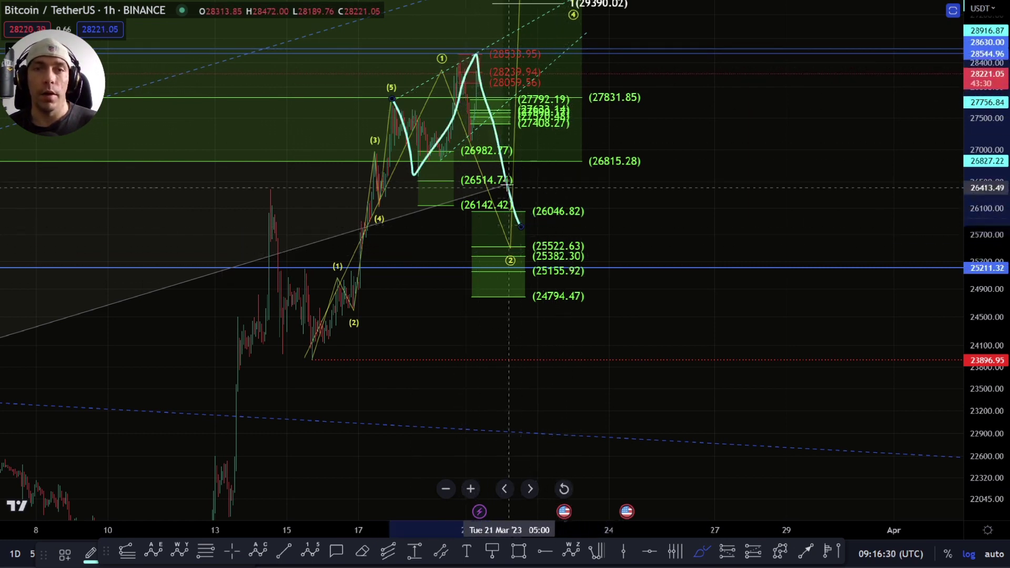
key(ctrl+z)
mouse_move(395, 105)
mouse_down()
mouse_move(415, 172)
mouse_move(429, 115)
mouse_up()
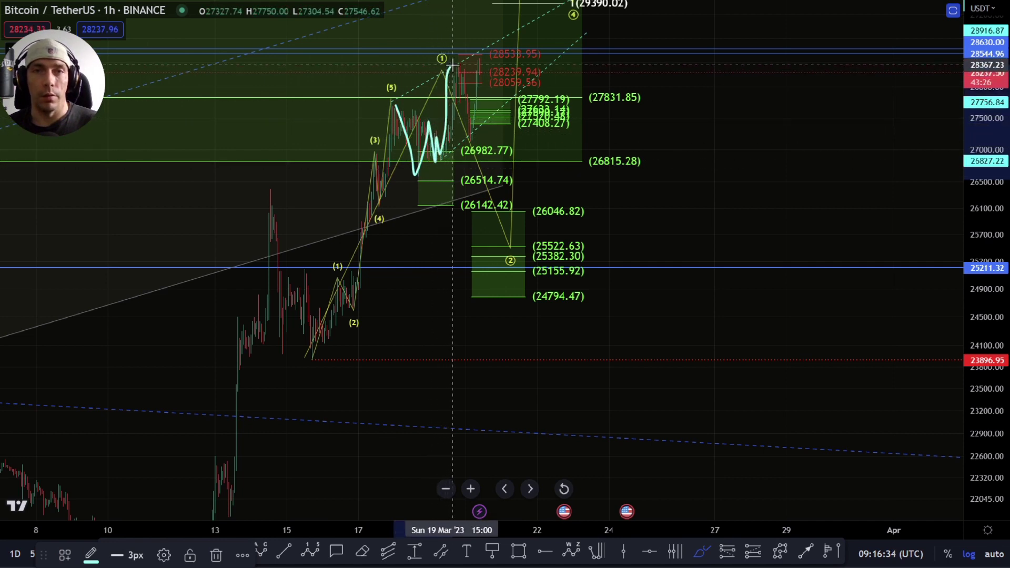
key(ctrl+z)
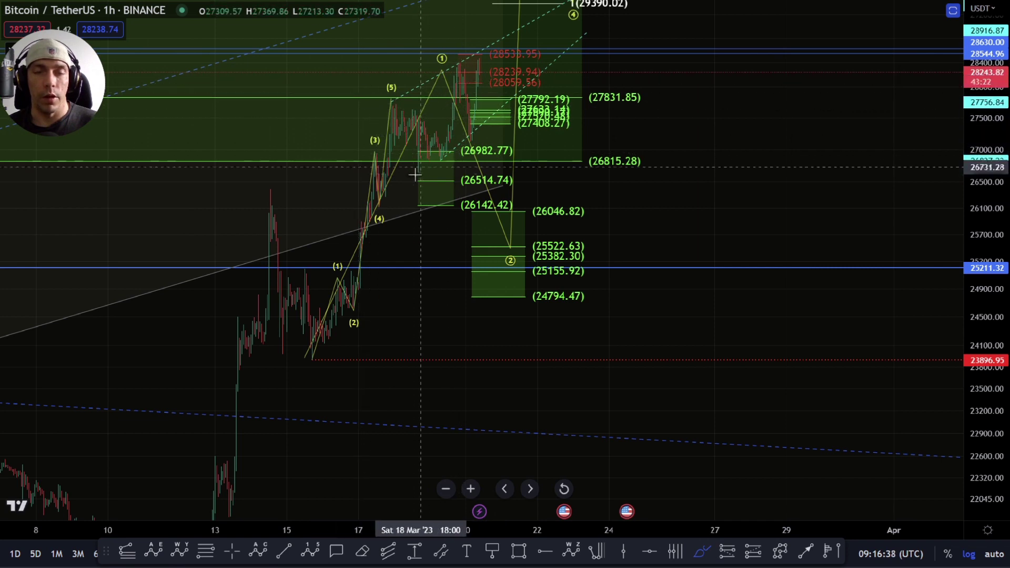
- Mark the wave (4) low, brush a rising path from it through two peaks to about 28916, and delete the strokes
drag(380, 200, 384, 202)
mouse_move(399, 246)
mouse_down()
mouse_move(381, 197)
mouse_move(413, 213)
mouse_move(448, 266)
mouse_up()
click(424, 265)
key(Delete)
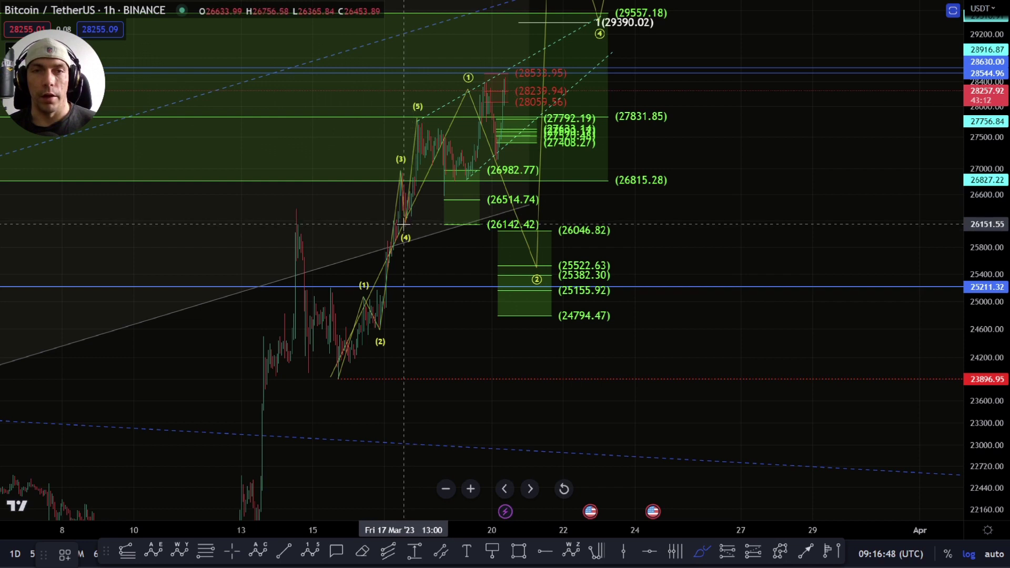
drag(403, 224, 480, 95)
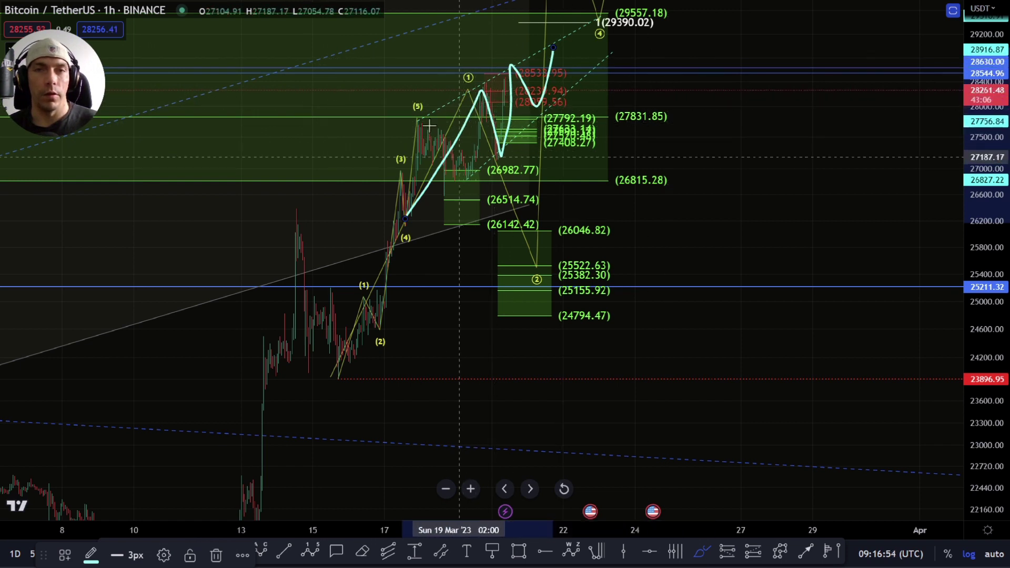
key(Delete)
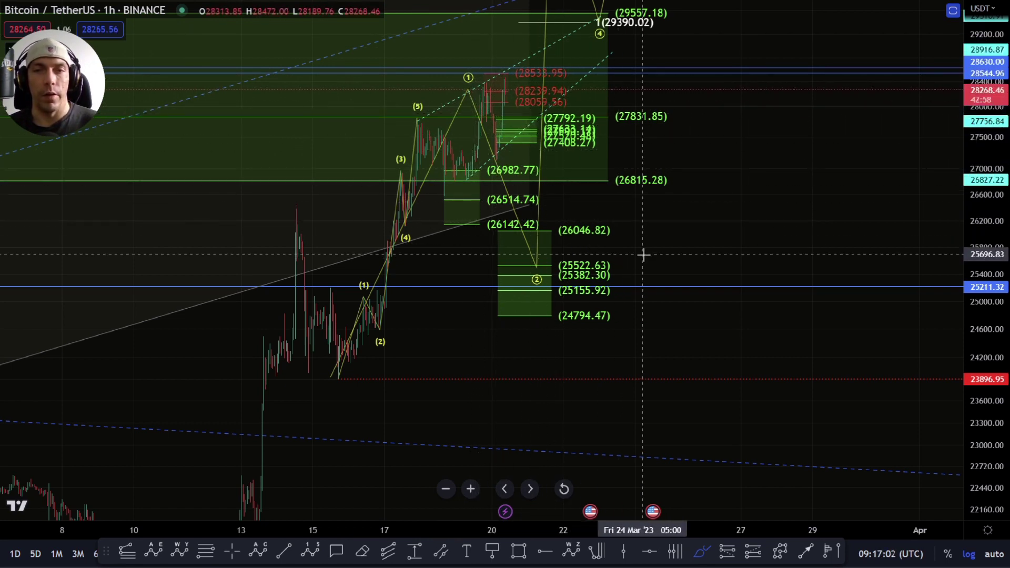
- Examine the wider price structure from the circled wave 2 support down to the 19610.76–20757.73 box
right_click(691, 235)
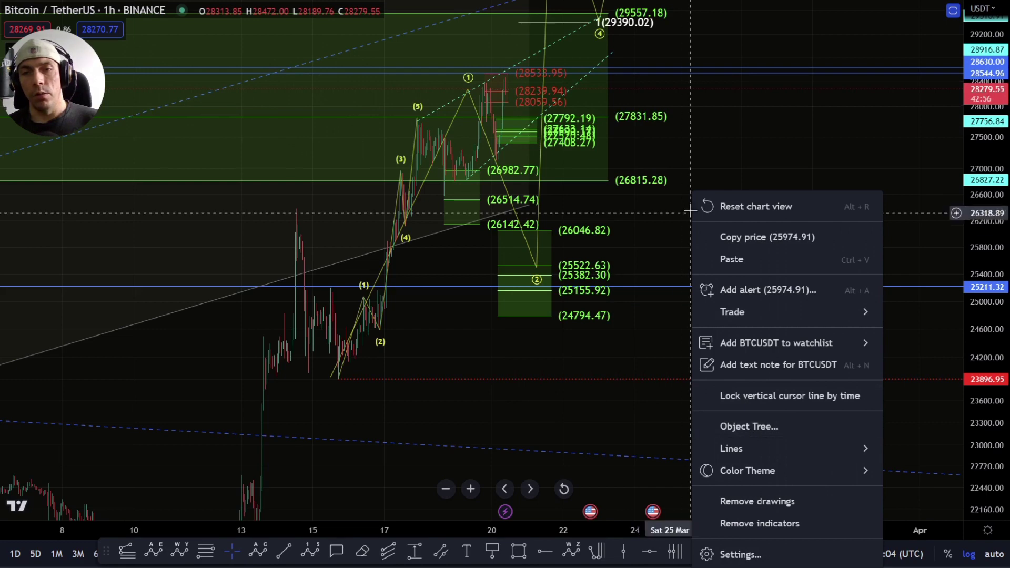
click(585, 334)
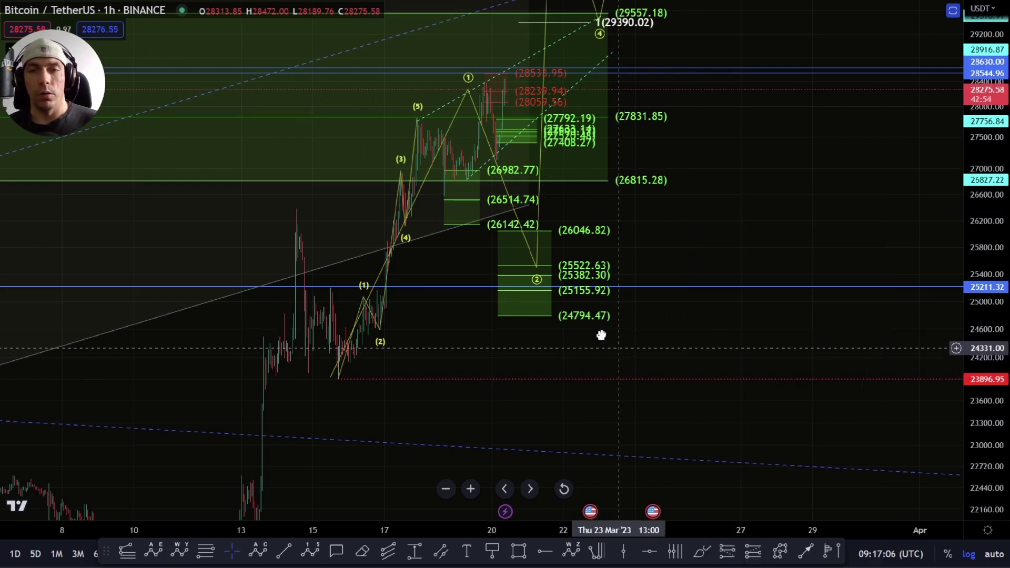
drag(586, 334, 549, 297)
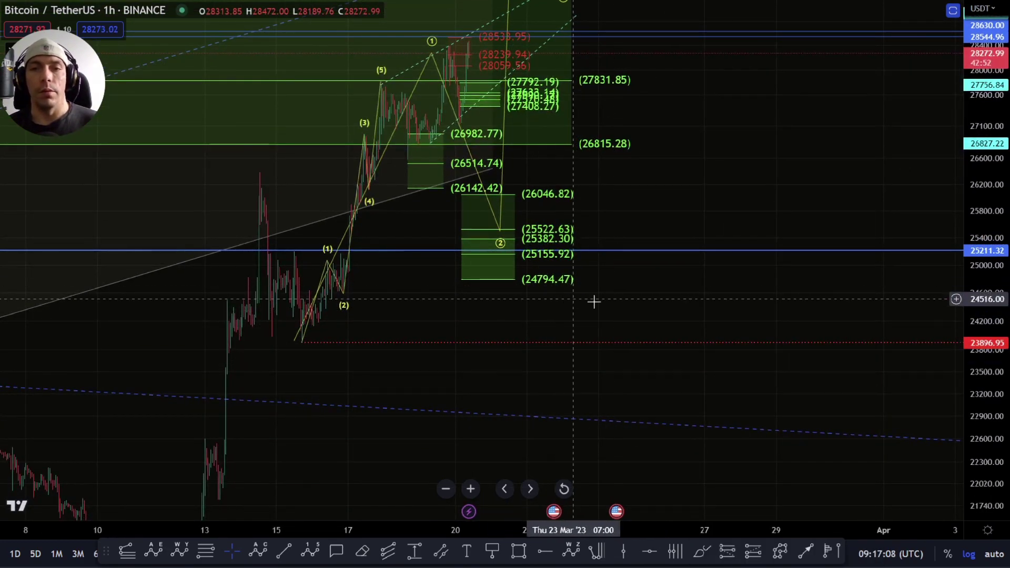
scroll(658, 279, down, 2)
drag(664, 272, 566, 178)
drag(984, 221, 985, 305)
scroll(656, 360, down, 2)
scroll(657, 384, down, 2)
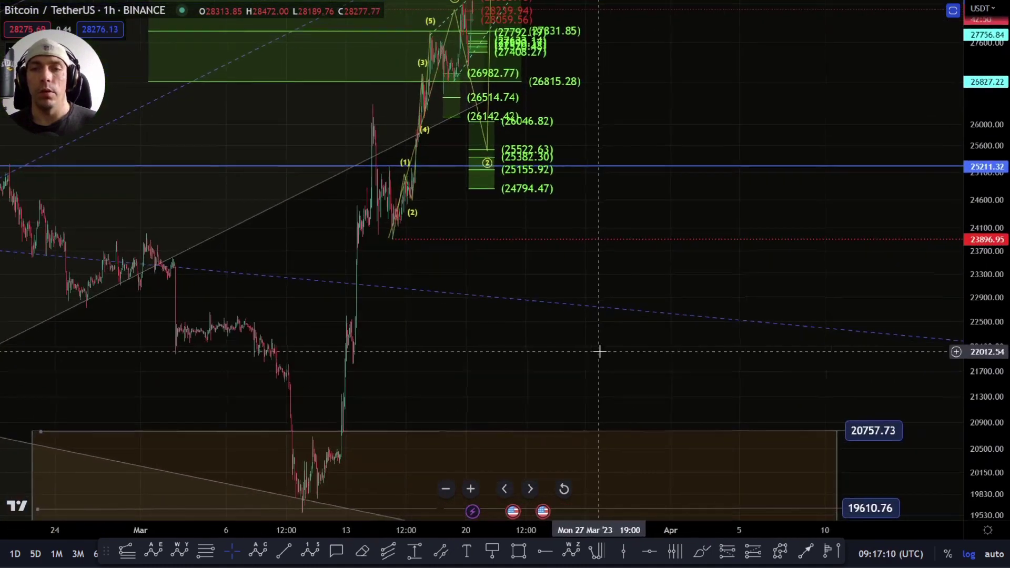
- Hide the simple internals group and show the mi break out group with its wave i and ii count
right_click(802, 424)
click(836, 427)
scroll(525, 303, down, 5)
click(603, 320)
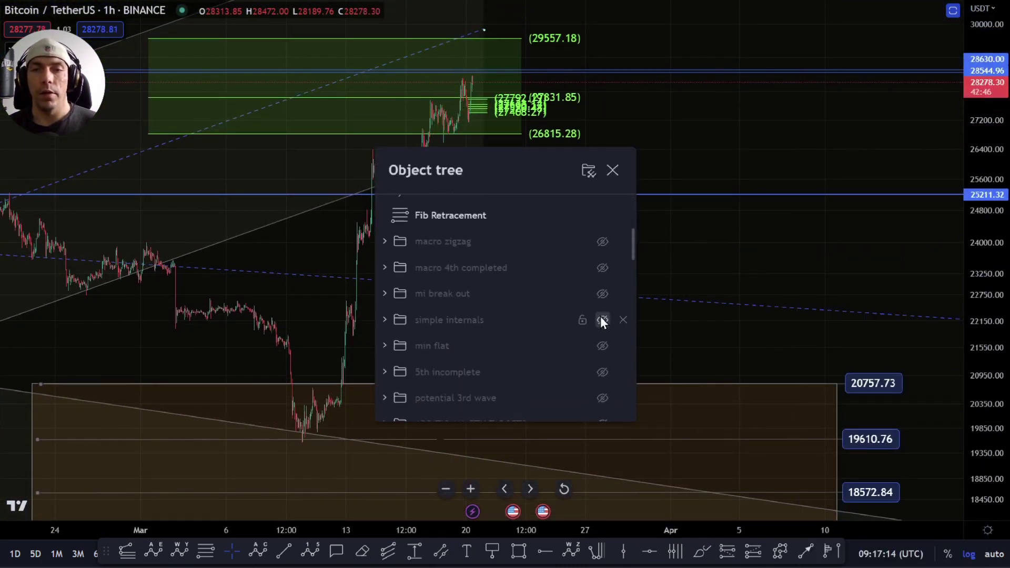
click(605, 295)
click(911, 227)
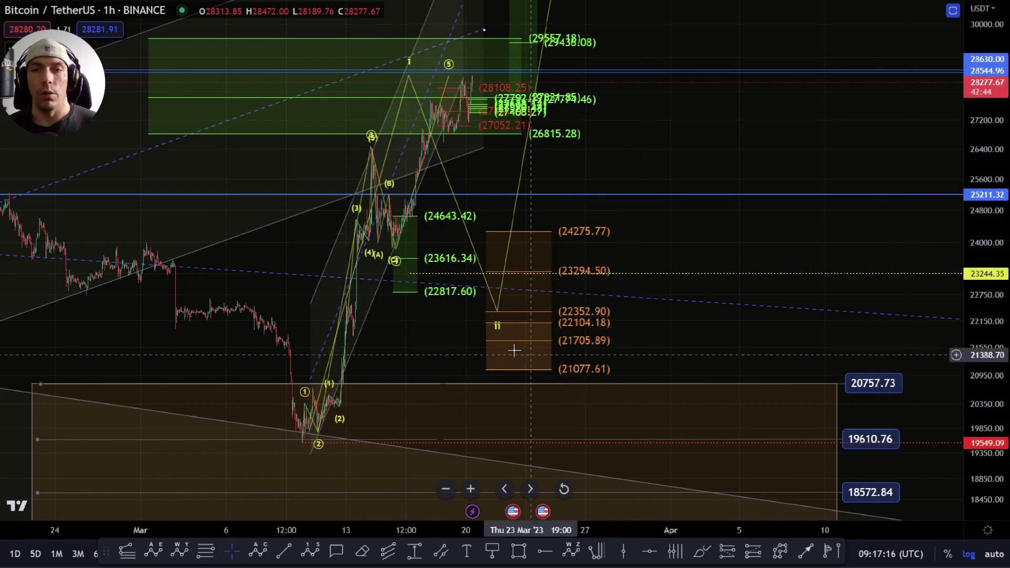
scroll(510, 344, up, 5)
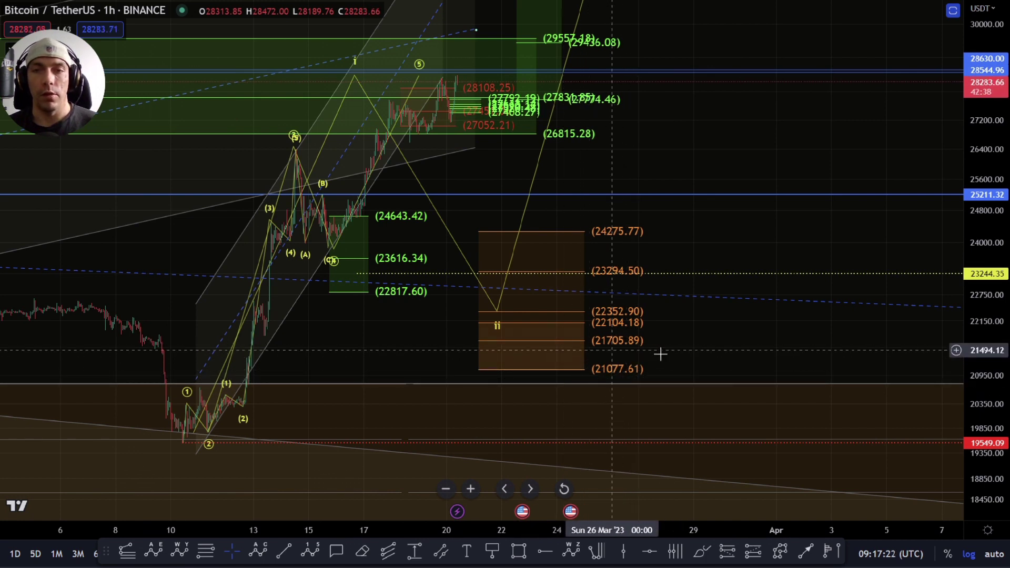
- Brush a three-swing decline from the latest high into the orange support zone, and shift the wave i and ii points to later dates
click(702, 552)
mouse_move(456, 74)
mouse_down()
mouse_move(500, 174)
mouse_move(561, 176)
mouse_move(595, 299)
mouse_up()
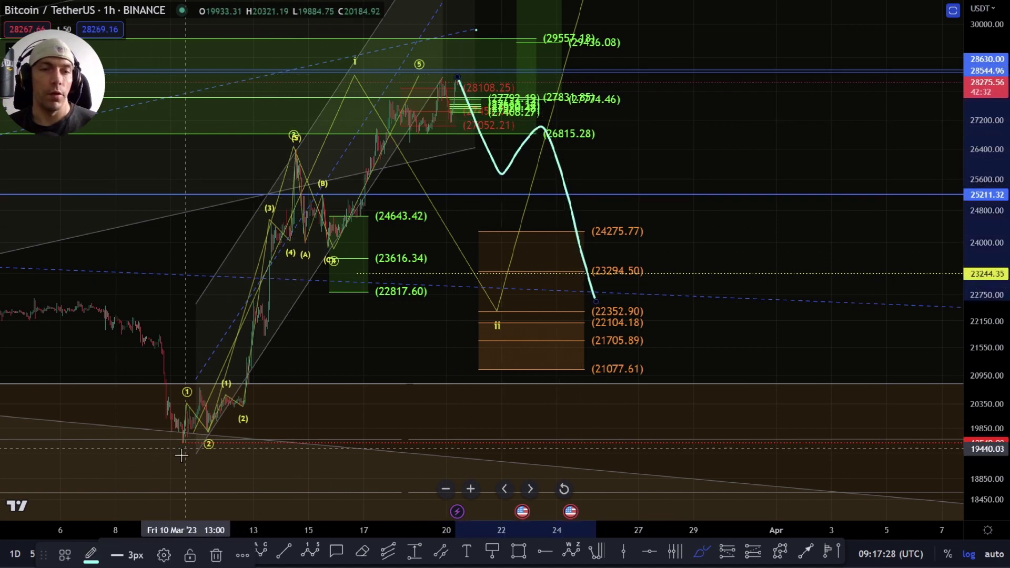
click(355, 77)
mouse_move(356, 77)
mouse_down()
mouse_move(388, 66)
mouse_move(408, 77)
mouse_up()
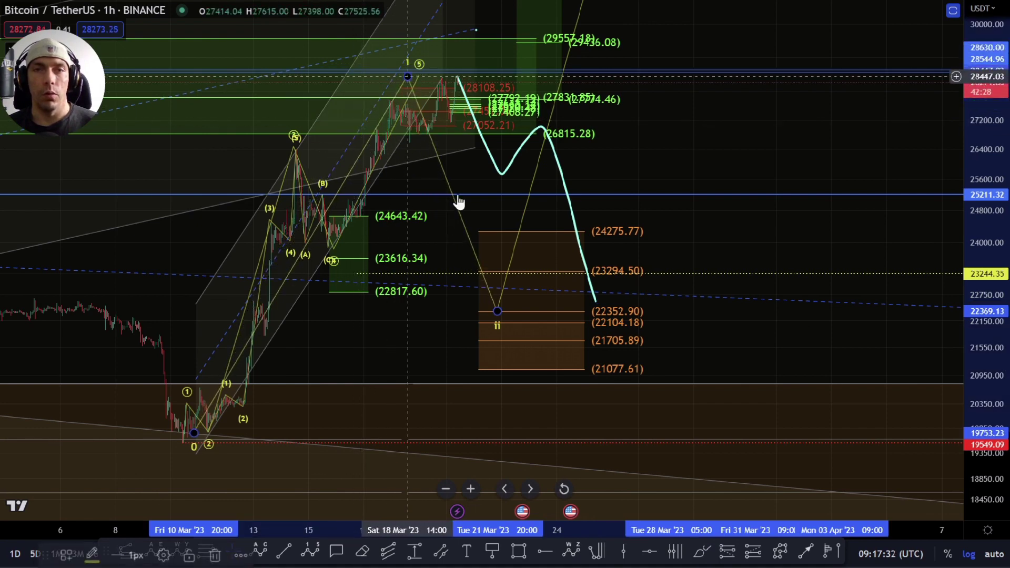
drag(497, 311, 520, 310)
- Show the 1 level alongside 1.618 on the trend-based Fib extension projecting wave iii
drag(983, 119, 982, 203)
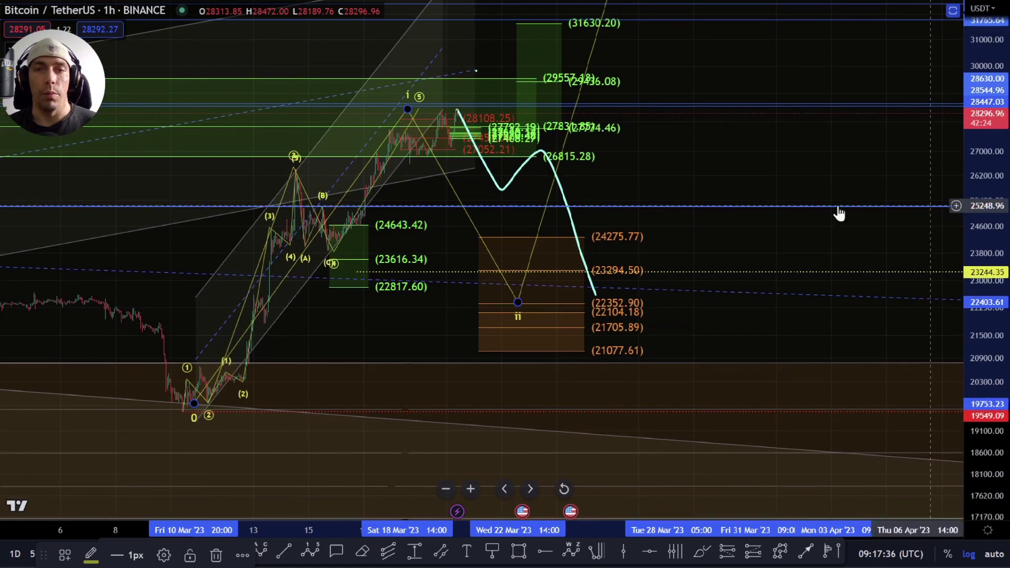
drag(799, 165, 755, 331)
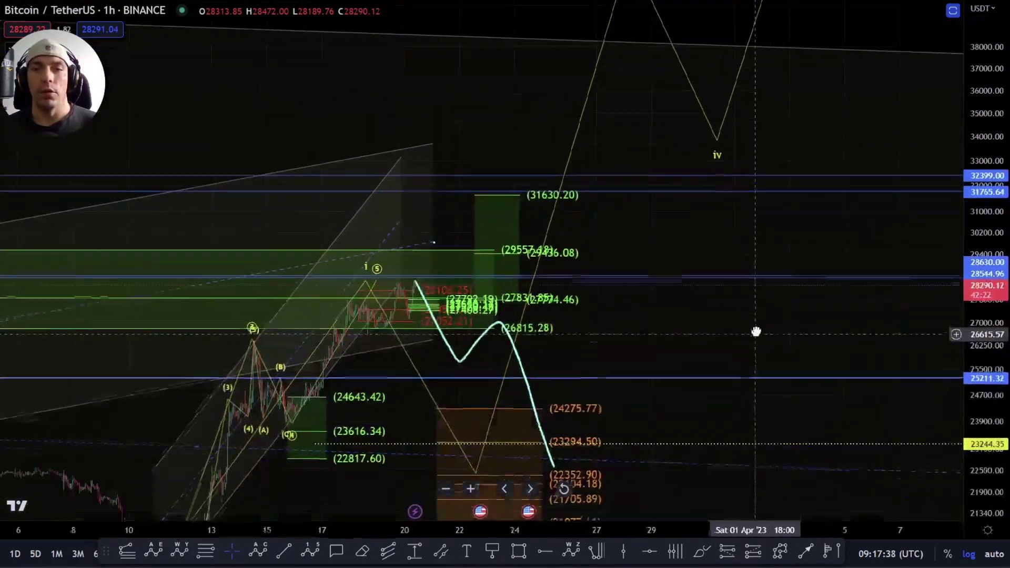
drag(842, 41, 813, 145)
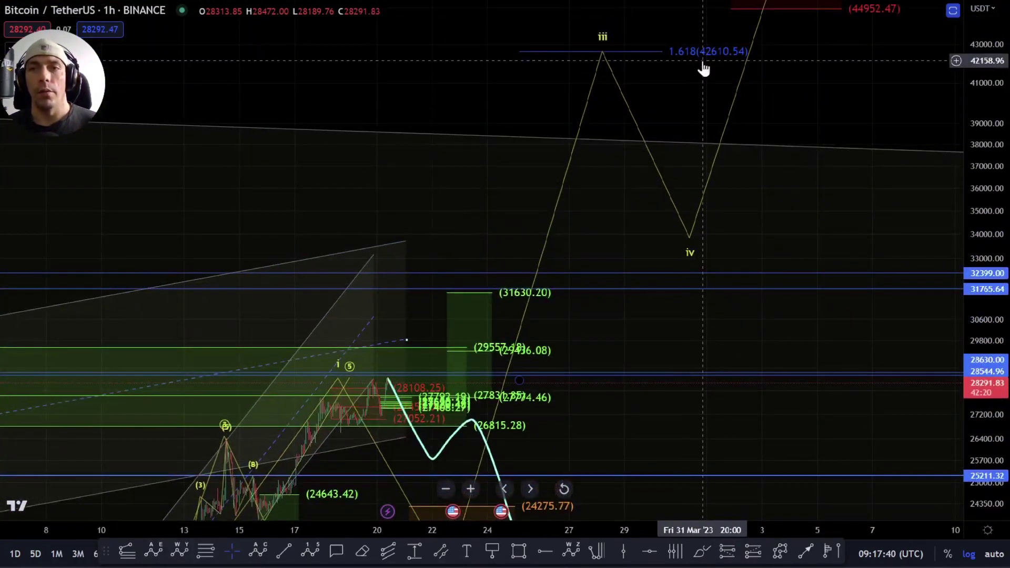
double_click(705, 56)
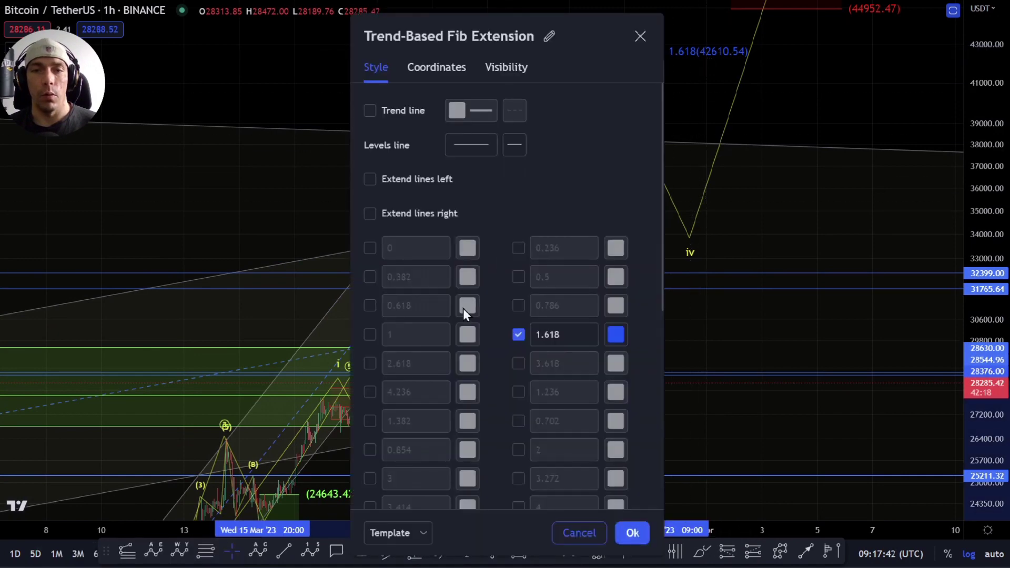
click(622, 539)
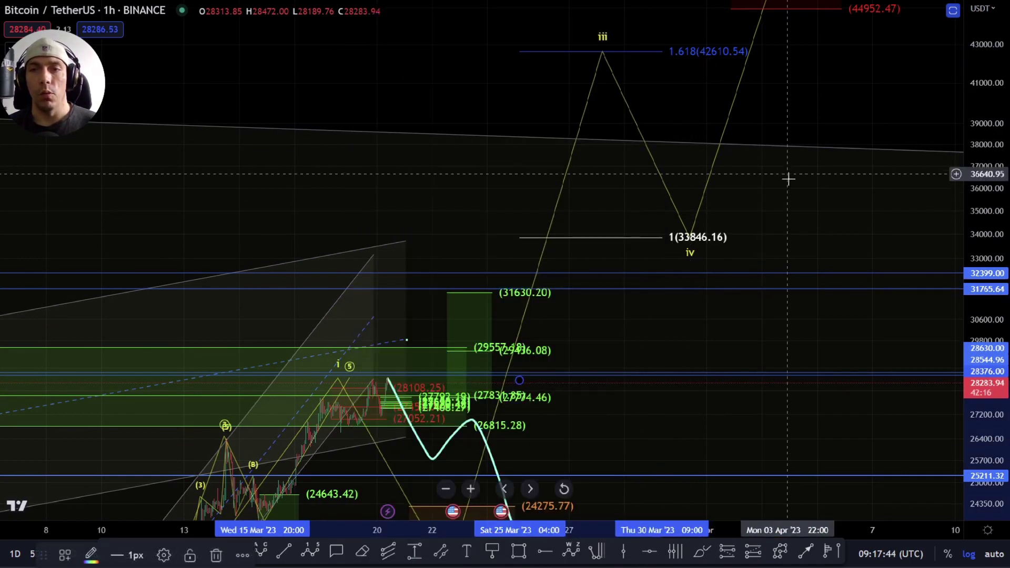
- Delete the brushed three-swing decline that runs into the wave ii zone
drag(787, 176, 791, 27)
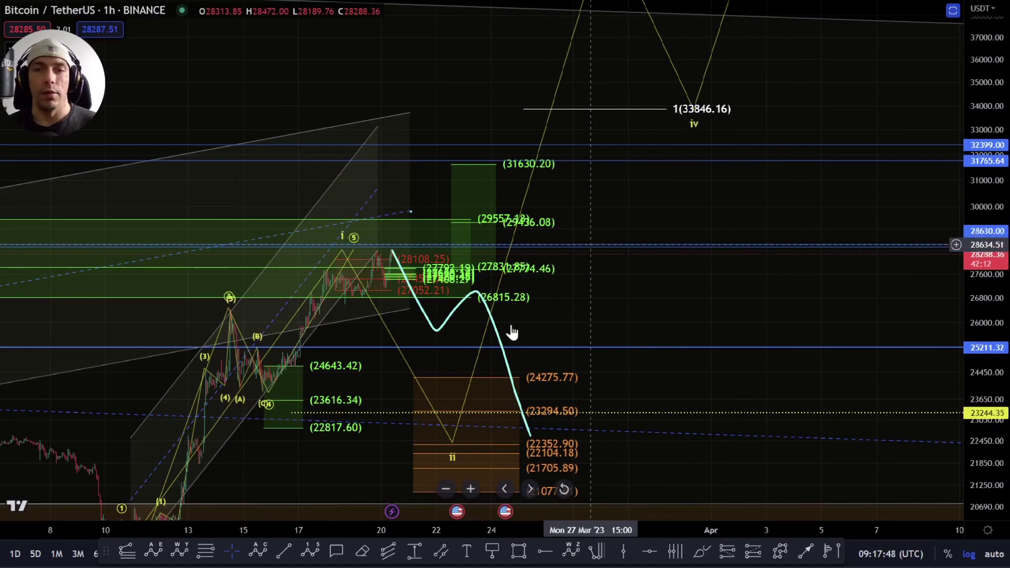
click(502, 341)
key(Delete)
- Brush a decline from the latest high into the orange wave ii zone and a rally from about 25200 to 32000, and delete both strokes
mouse_move(611, 251)
mouse_down()
mouse_move(628, 179)
mouse_move(623, 135)
mouse_up()
scroll(684, 502, down, 3)
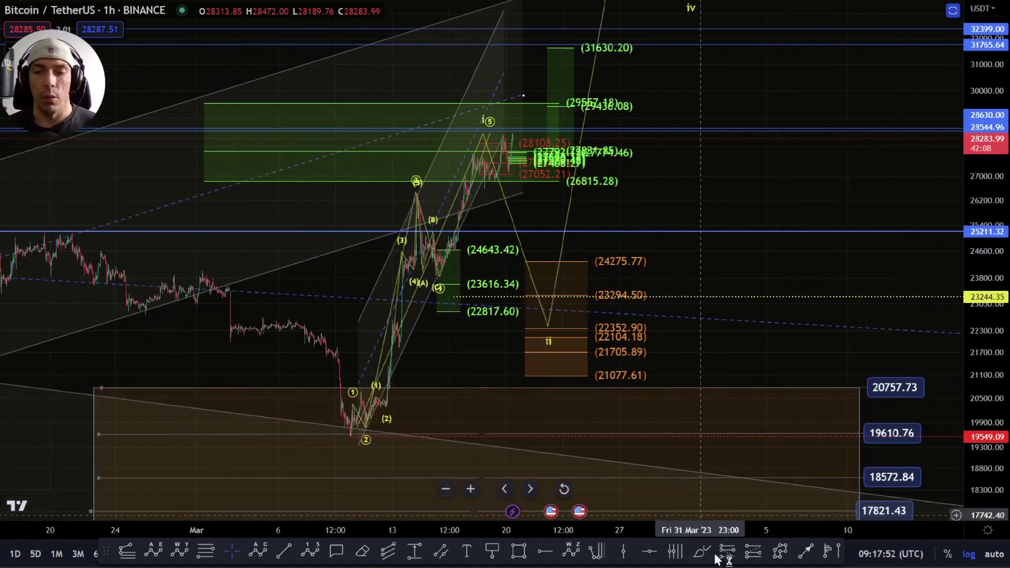
click(702, 553)
mouse_move(515, 139)
mouse_down()
mouse_move(582, 216)
mouse_move(605, 313)
mouse_up()
key(Delete)
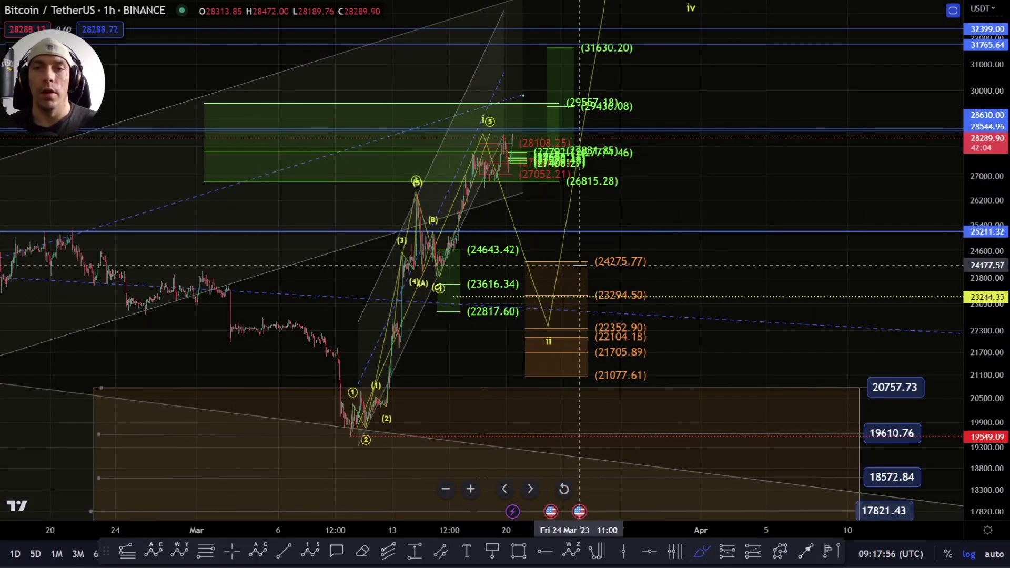
drag(575, 231, 667, 38)
key(Delete)
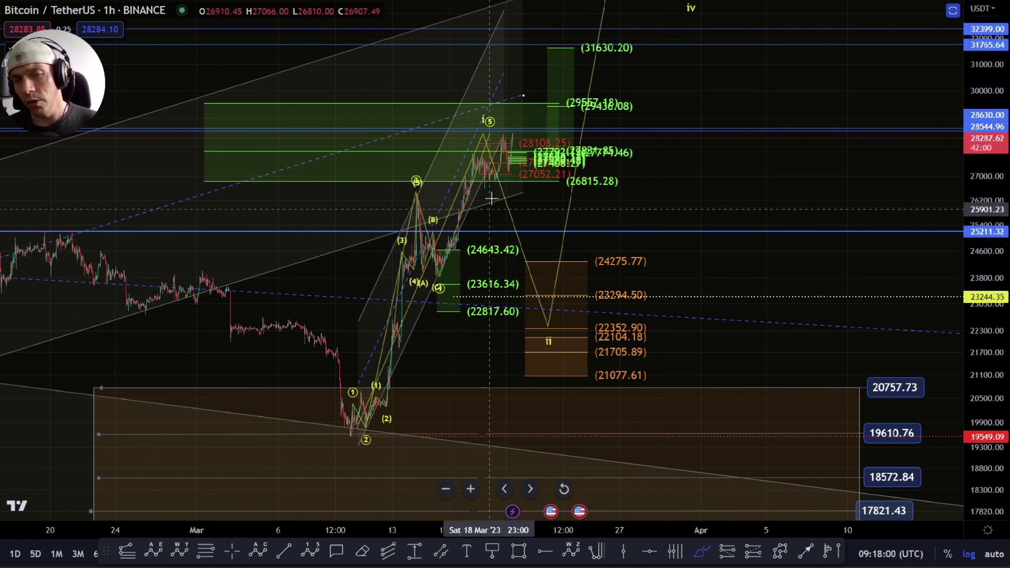
- Hide the mi break out group and show the 5 wave with flat group
scroll(478, 206, down, 4)
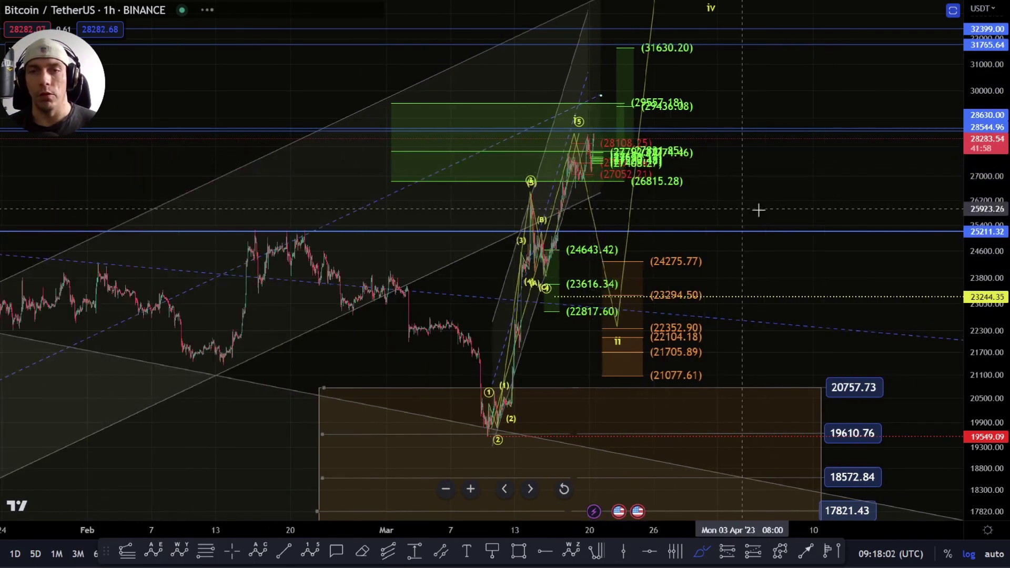
right_click(778, 219)
click(842, 421)
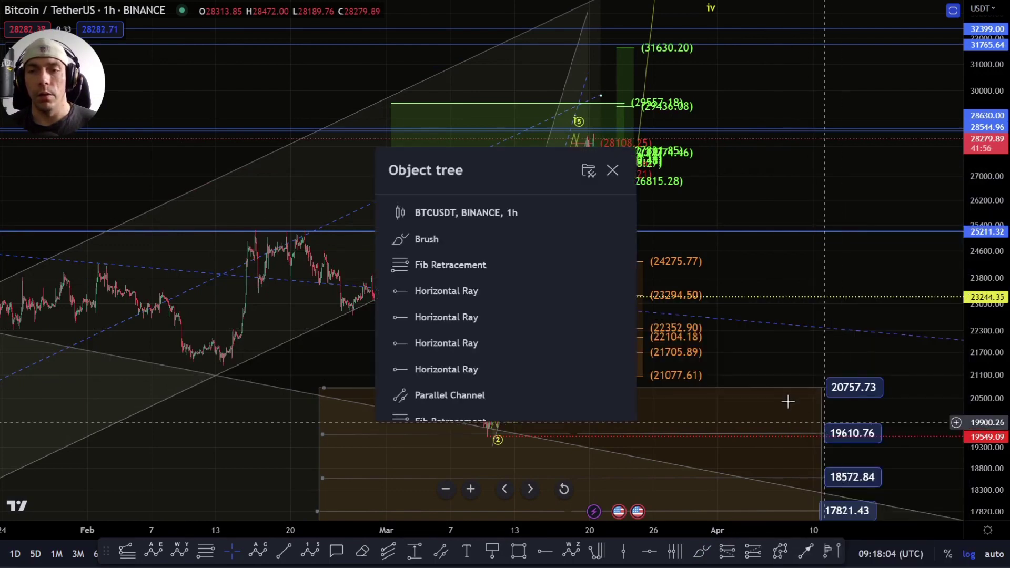
scroll(547, 369, down, 4)
click(603, 295)
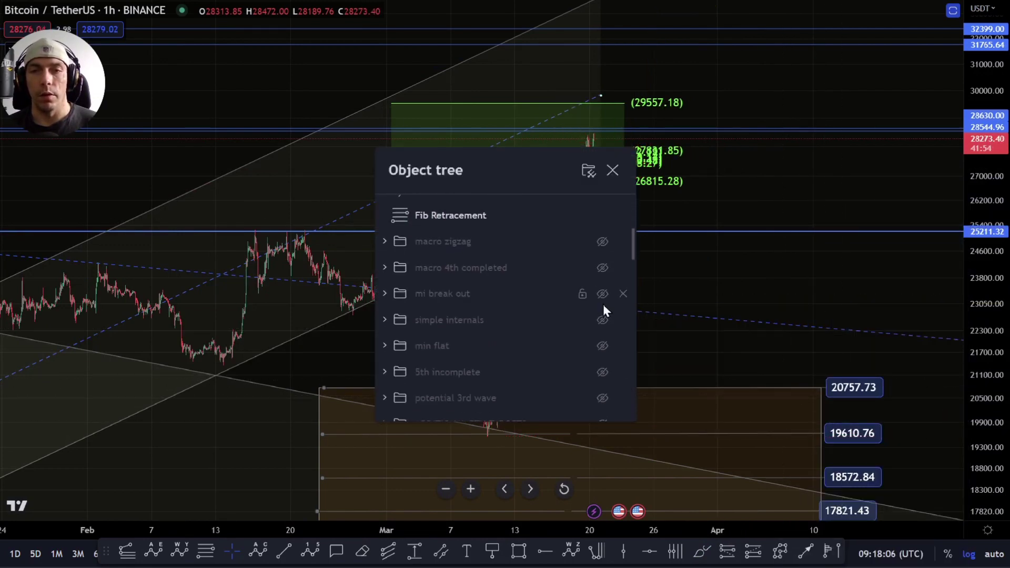
scroll(600, 300, down, 2)
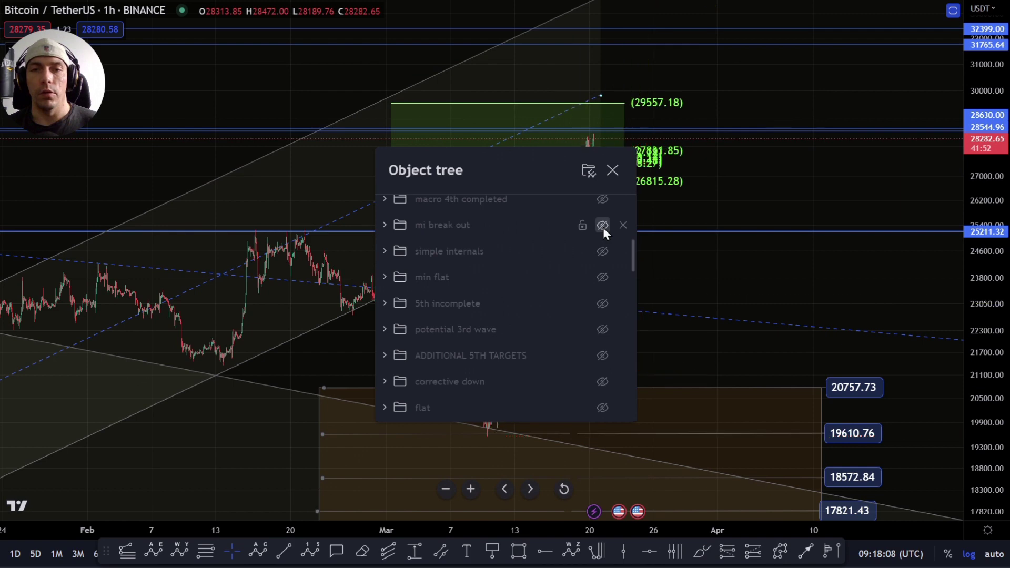
scroll(609, 356, down, 2)
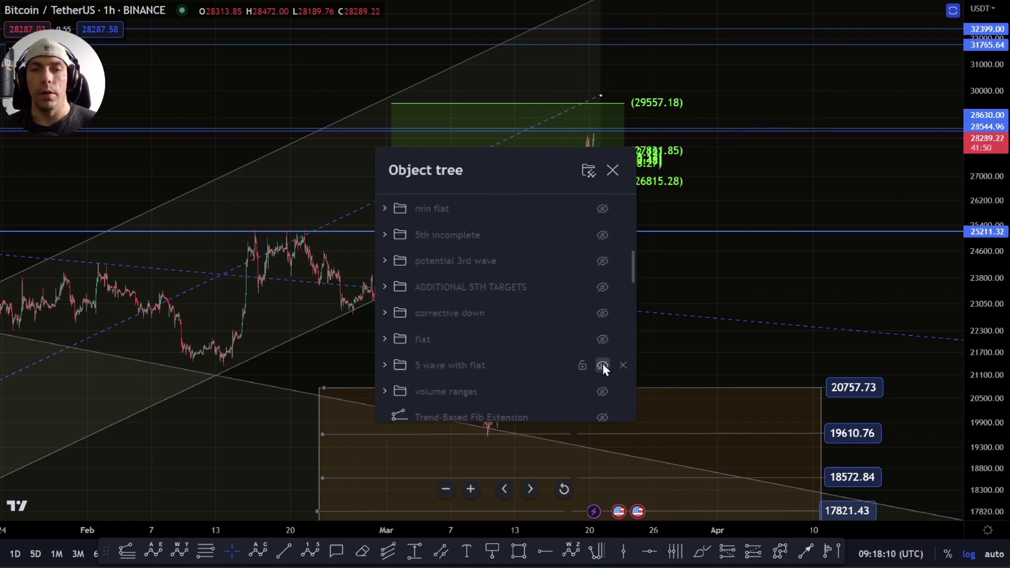
click(603, 365)
click(868, 283)
- Examine the ALT V count and the circled wave c targets at 28723.16, 29695.40 and 31895.48
scroll(844, 285, down, 3)
drag(826, 202, 700, 249)
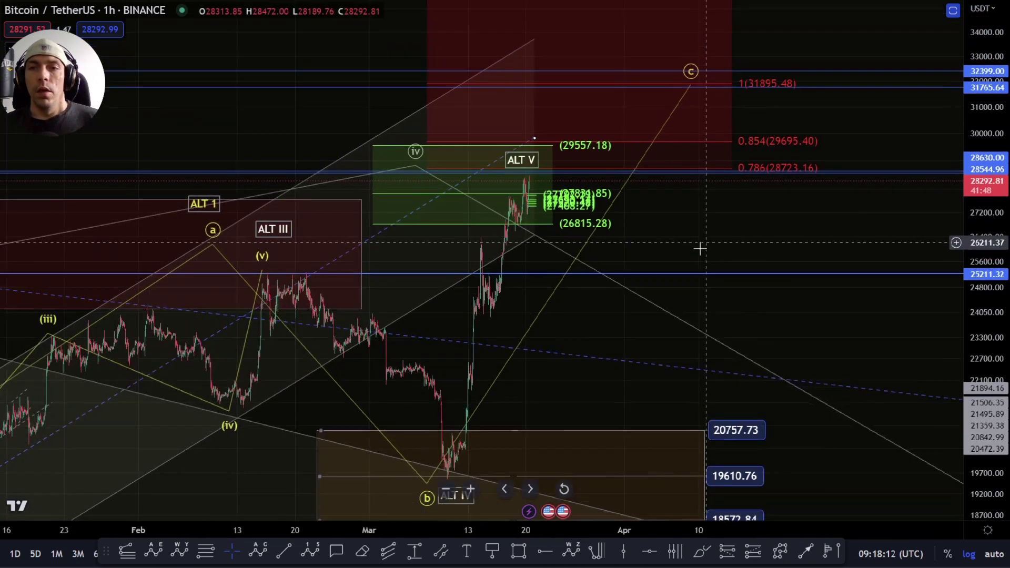
drag(989, 315, 992, 258)
drag(717, 255, 689, 295)
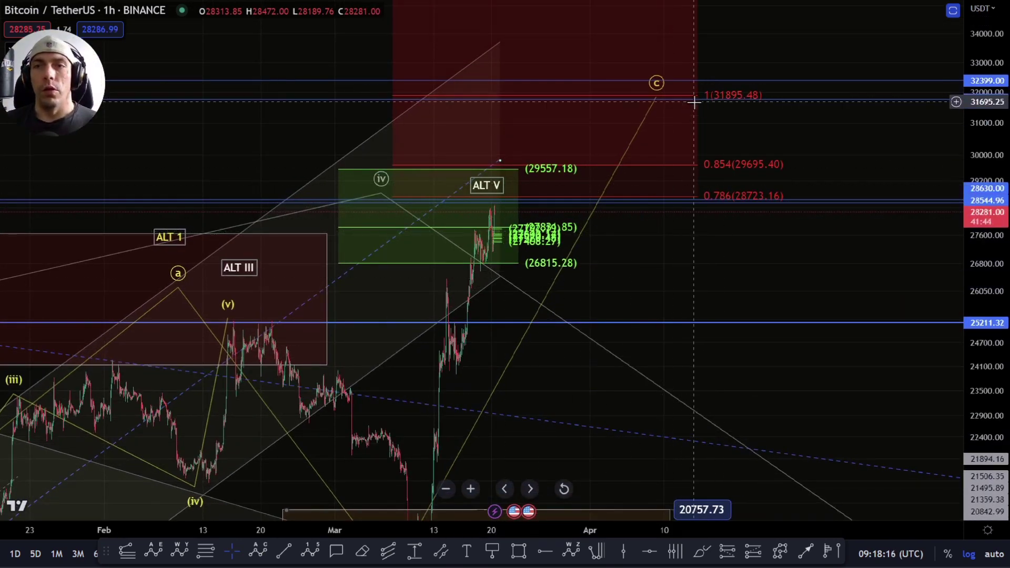
drag(654, 269, 568, 265)
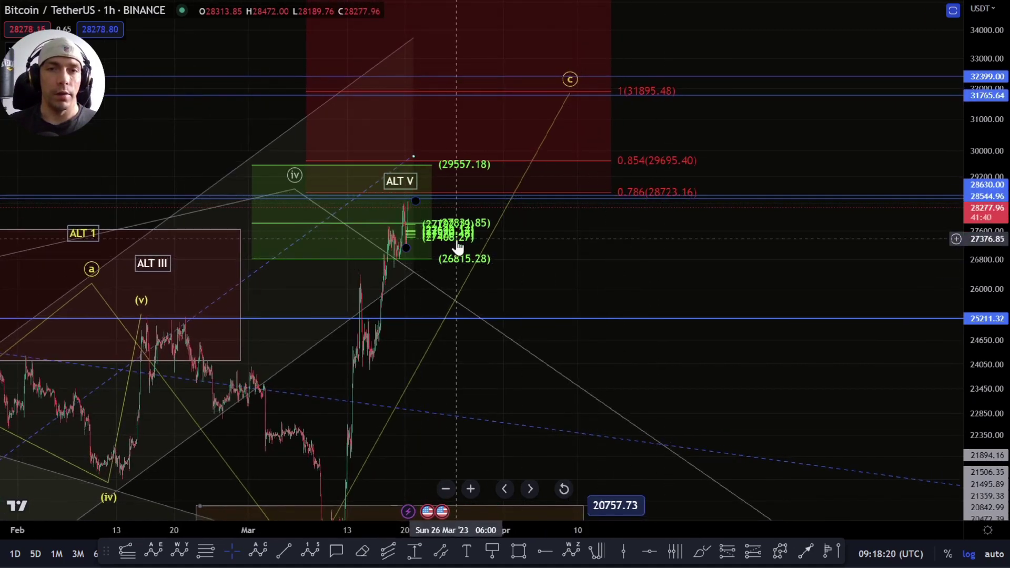
scroll(458, 247, up, 5)
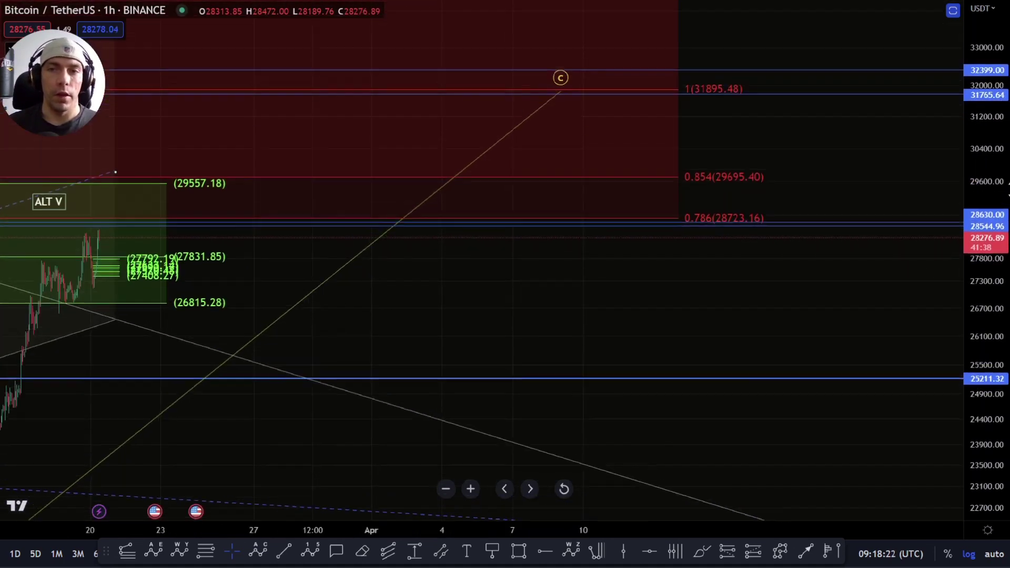
scroll(447, 271, down, 3)
drag(602, 296, 682, 300)
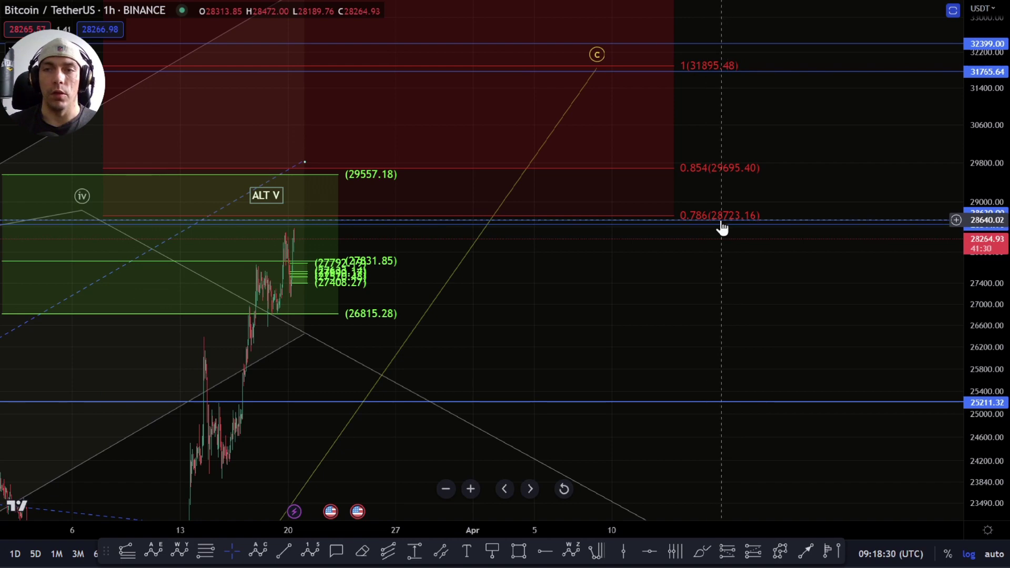
scroll(638, 281, left, 3)
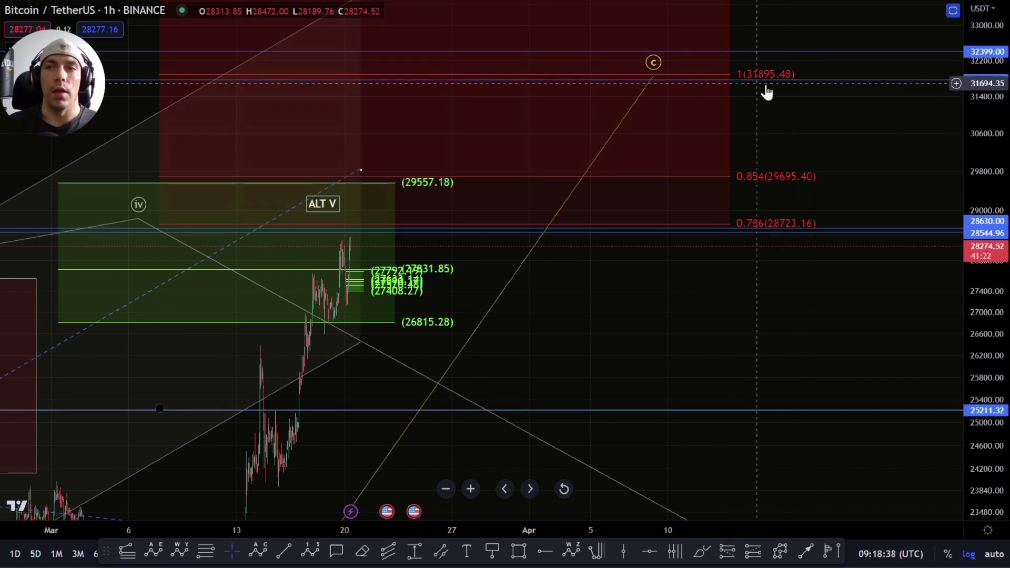
- Move the ALT 3 label to an earlier date above the 1.618 level of the red target zone
drag(738, 148, 558, 325)
scroll(558, 324, down, 6)
scroll(989, 189, down, 4)
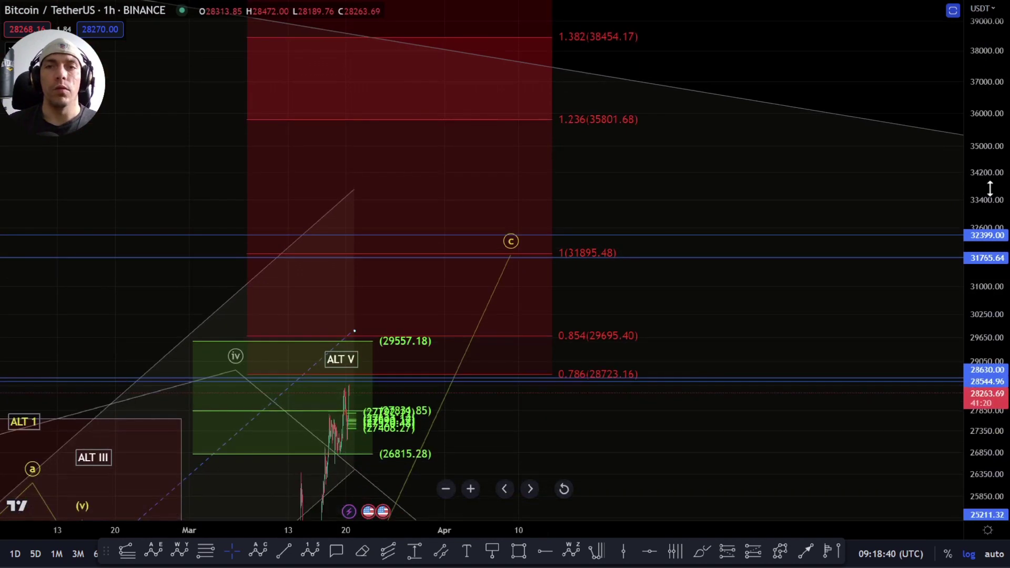
scroll(989, 190, down, 3)
drag(550, 51, 533, 51)
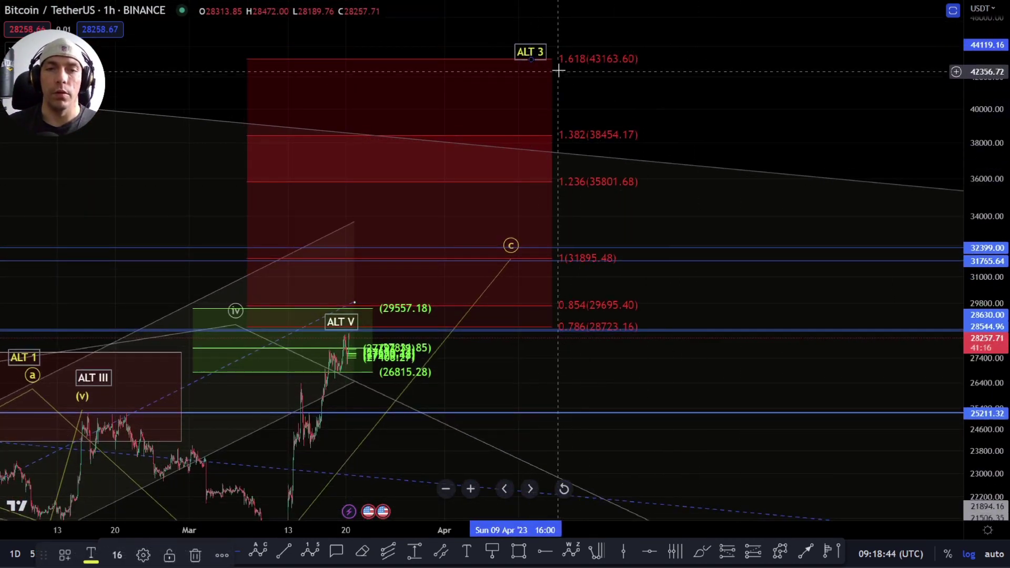
drag(669, 201, 746, 39)
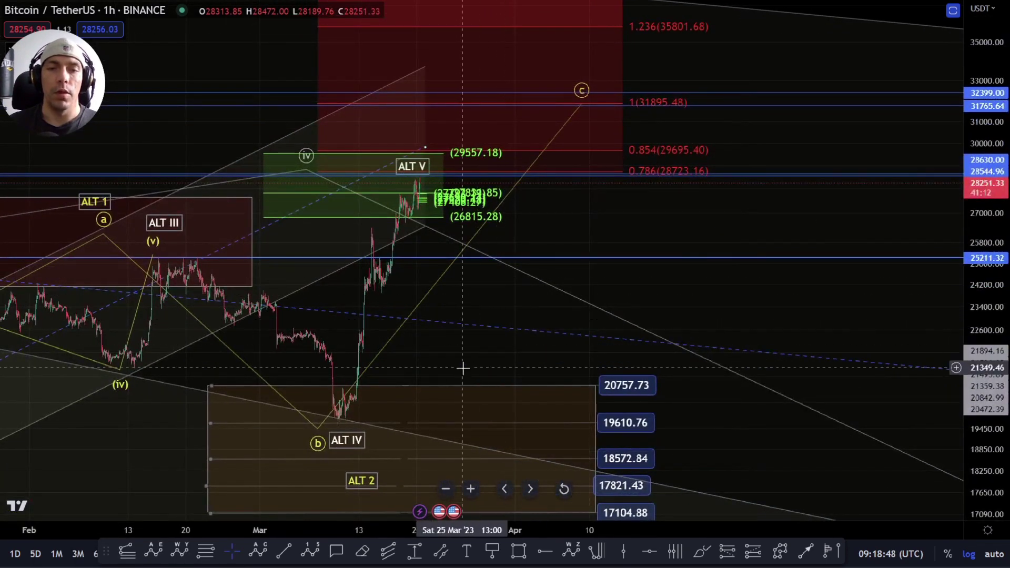
drag(463, 368, 554, 314)
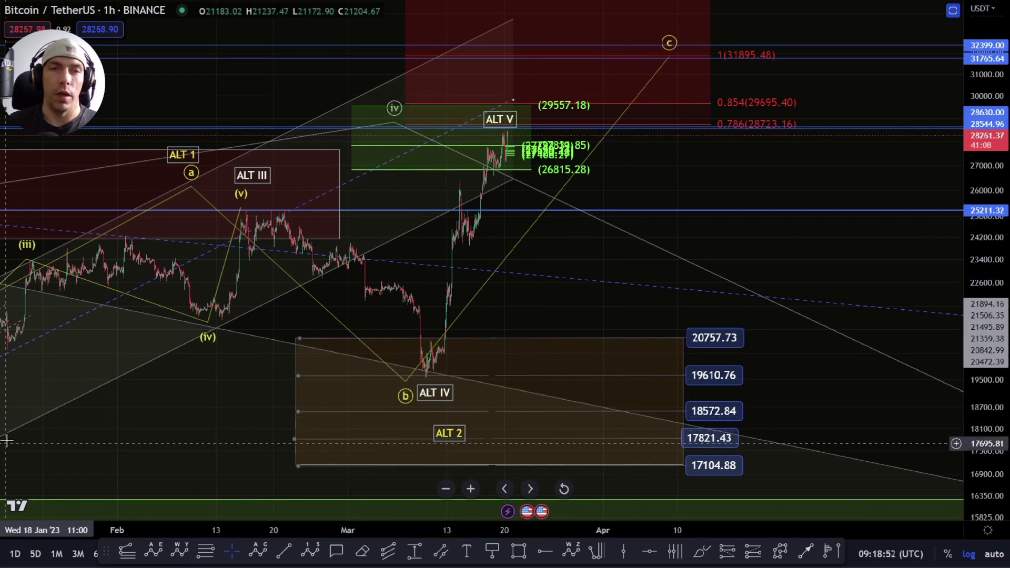
drag(662, 197, 603, 390)
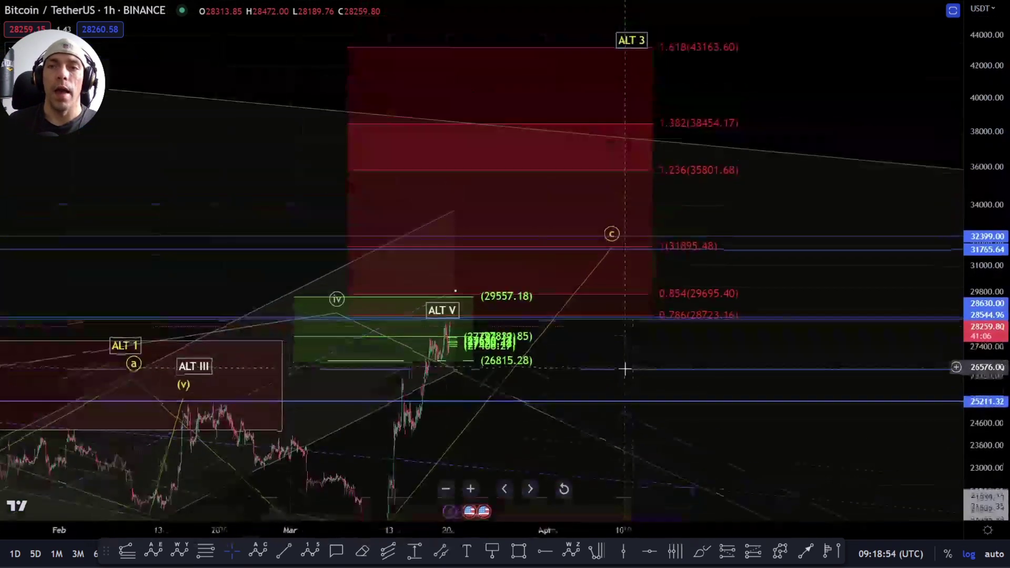
mouse_move(629, 50)
mouse_down()
mouse_move(603, 41)
mouse_move(593, 49)
mouse_up()
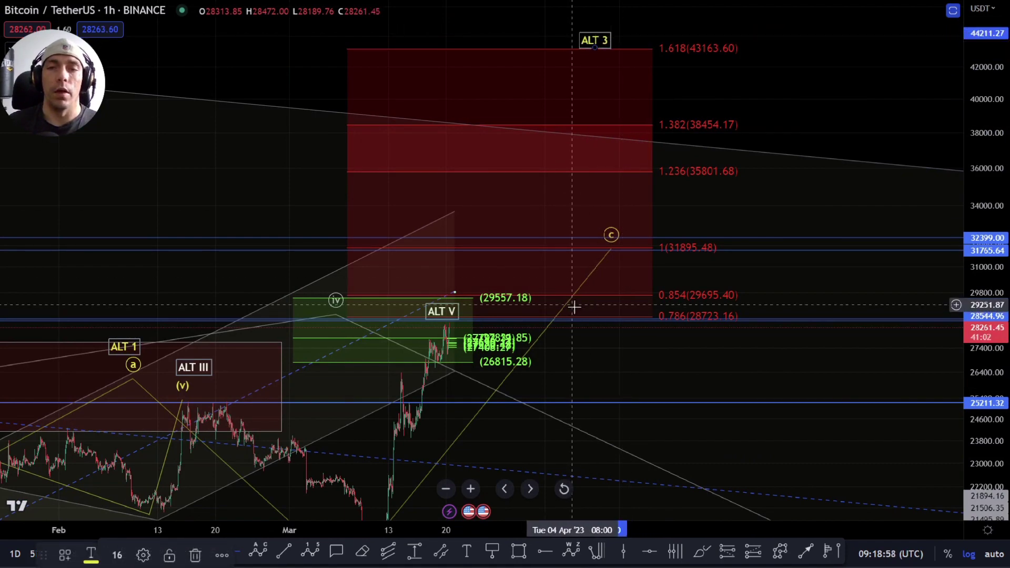
- Examine the ALT IV low and ALT 2 support box against the red wave c targets
drag(683, 361, 684, 275)
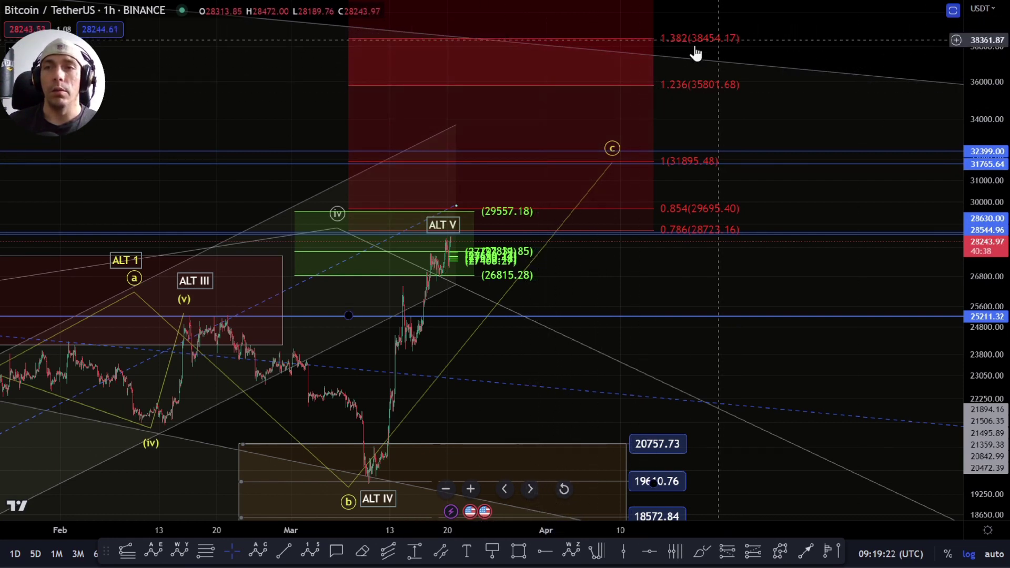
click(705, 317)
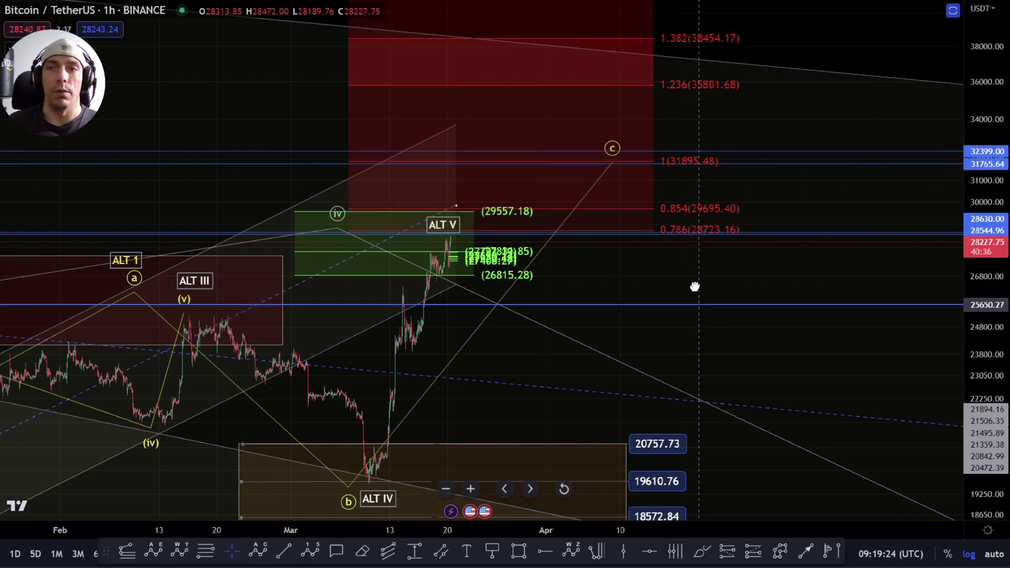
drag(674, 357, 683, 286)
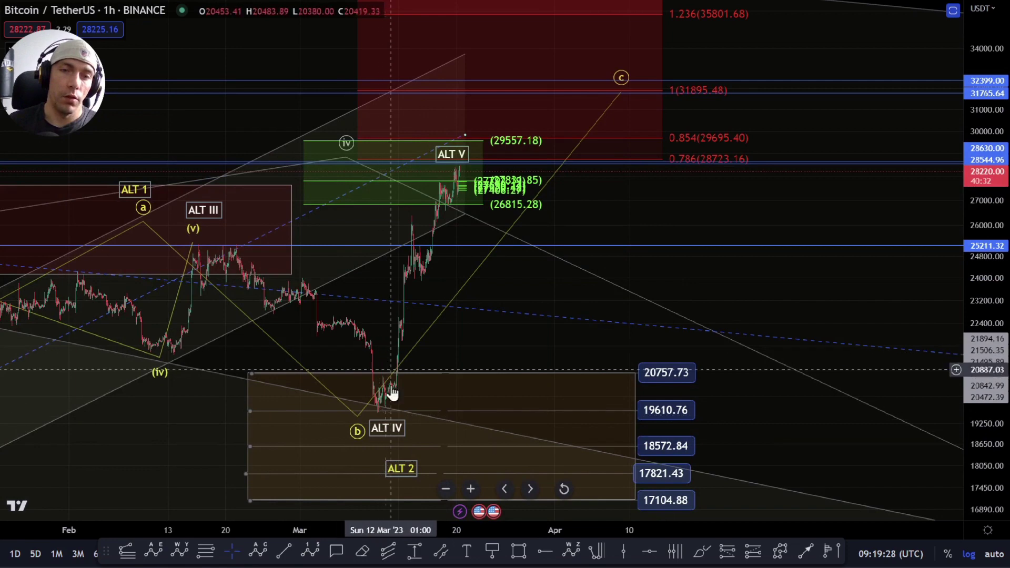
drag(523, 253, 529, 206)
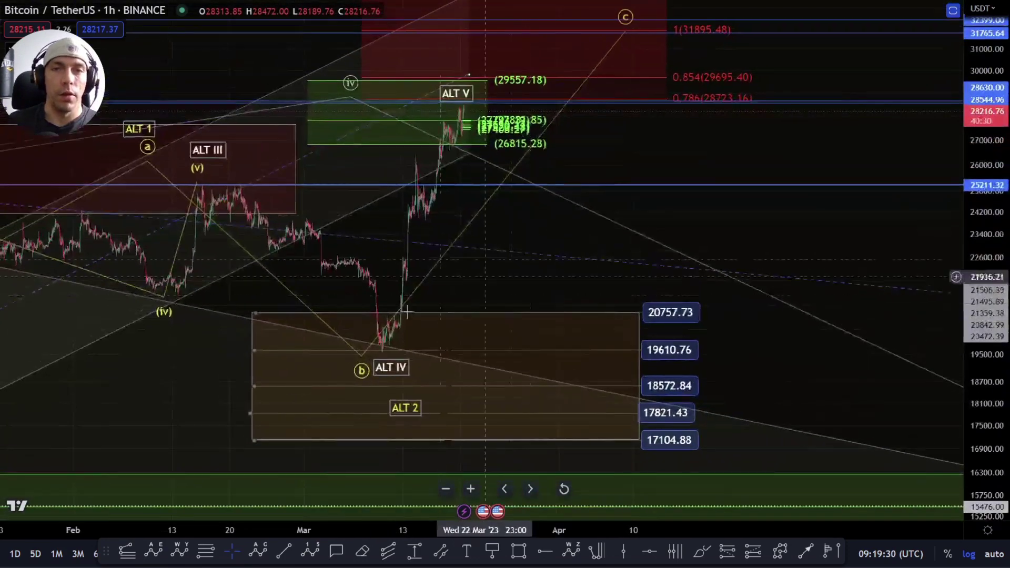
- Circle the ALT III label and the ALT IV low with the brush, removing each circle again
scroll(407, 284, up, 5)
drag(981, 357, 920, 275)
scroll(666, 267, down, 5)
drag(593, 265, 591, 303)
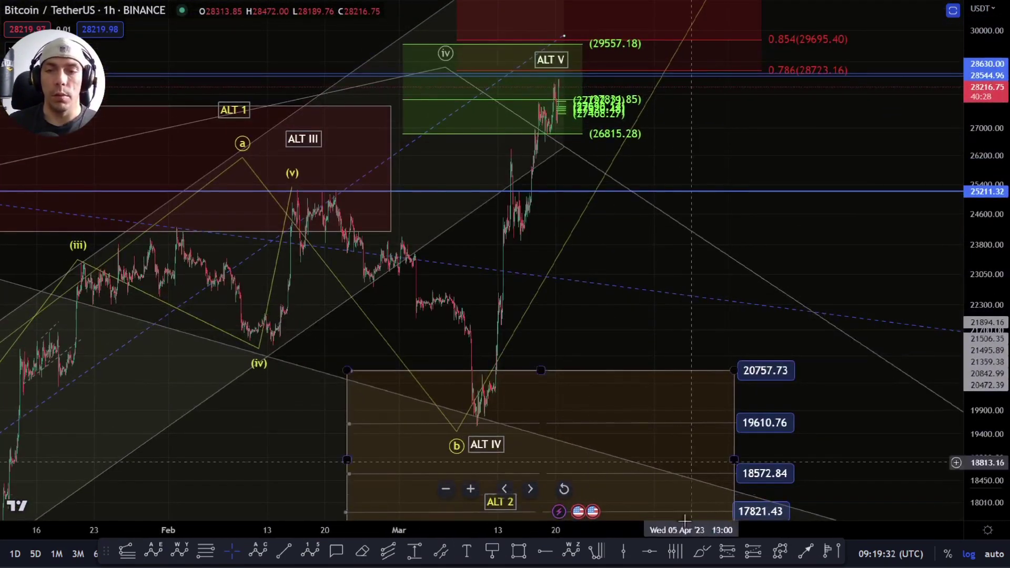
click(699, 555)
mouse_move(314, 121)
mouse_down()
mouse_move(284, 126)
mouse_move(341, 137)
mouse_move(291, 117)
mouse_up()
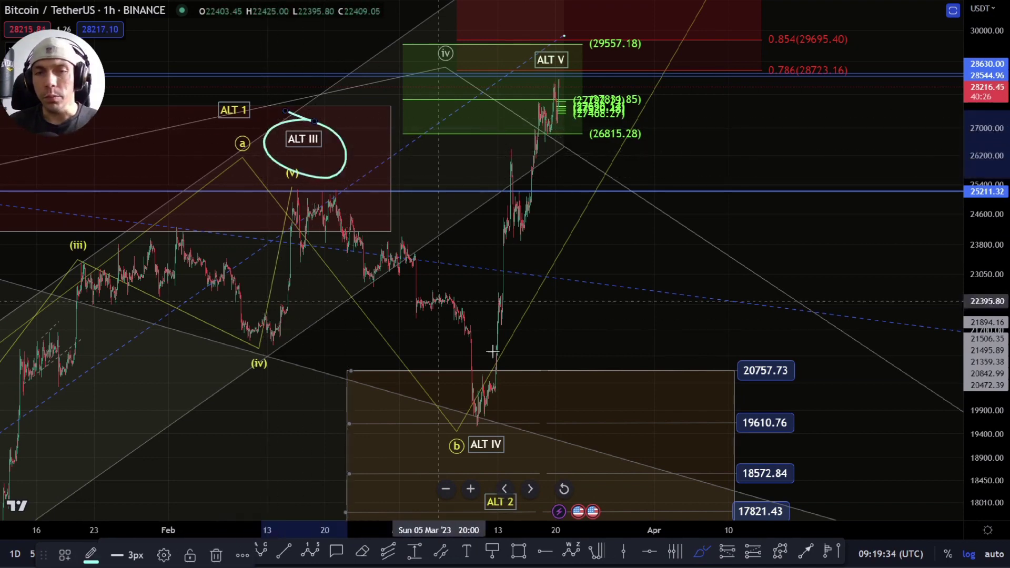
key(ctrl+z)
mouse_move(484, 415)
mouse_down()
mouse_move(508, 451)
mouse_move(476, 414)
mouse_up()
key(ctrl+z)
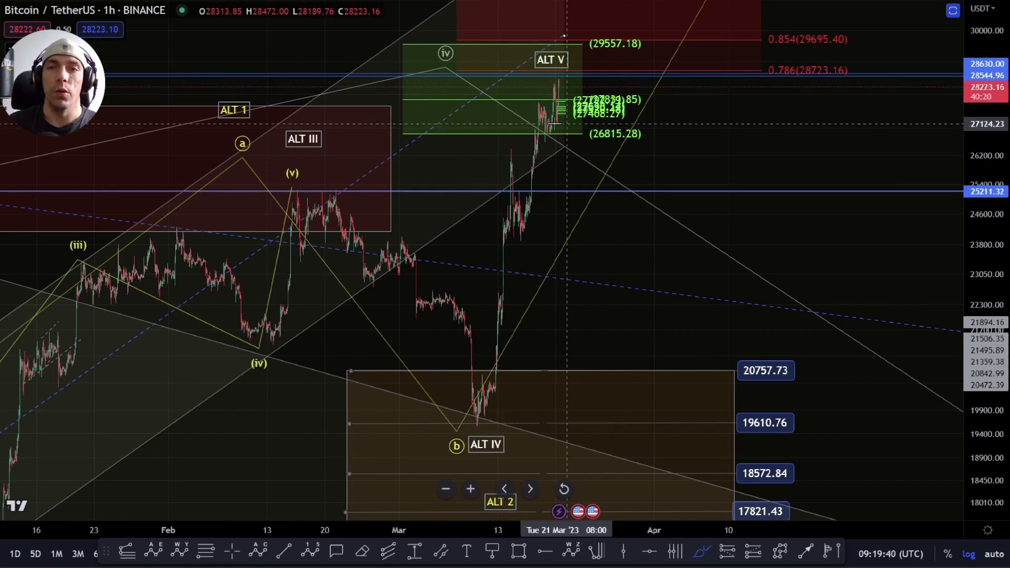
- Sketch brush strokes down from the ALT V area toward April and remove each one
mouse_move(585, 70)
mouse_down()
mouse_move(461, 153)
mouse_move(650, 148)
mouse_up()
key(ctrl+z)
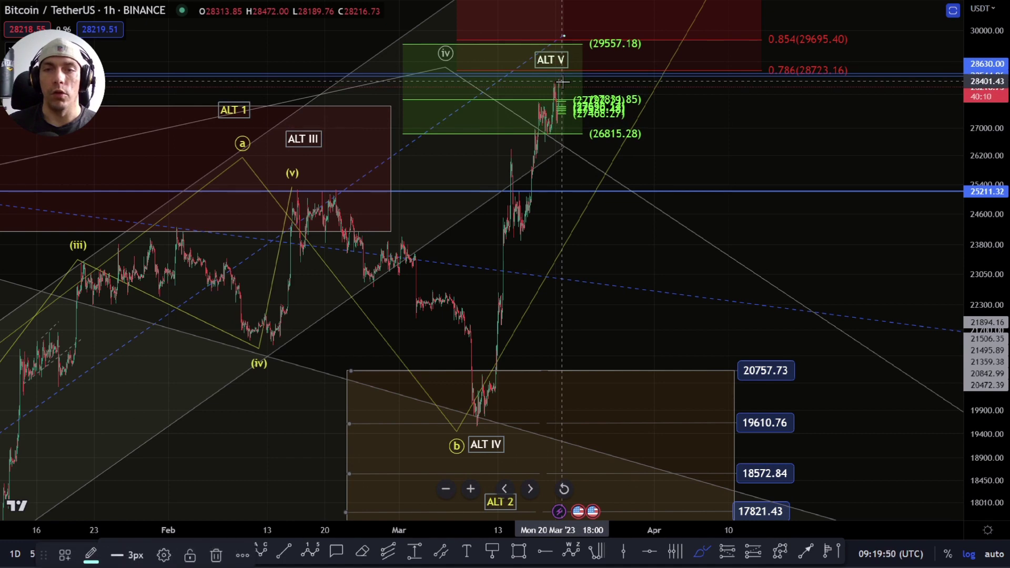
drag(563, 84, 667, 290)
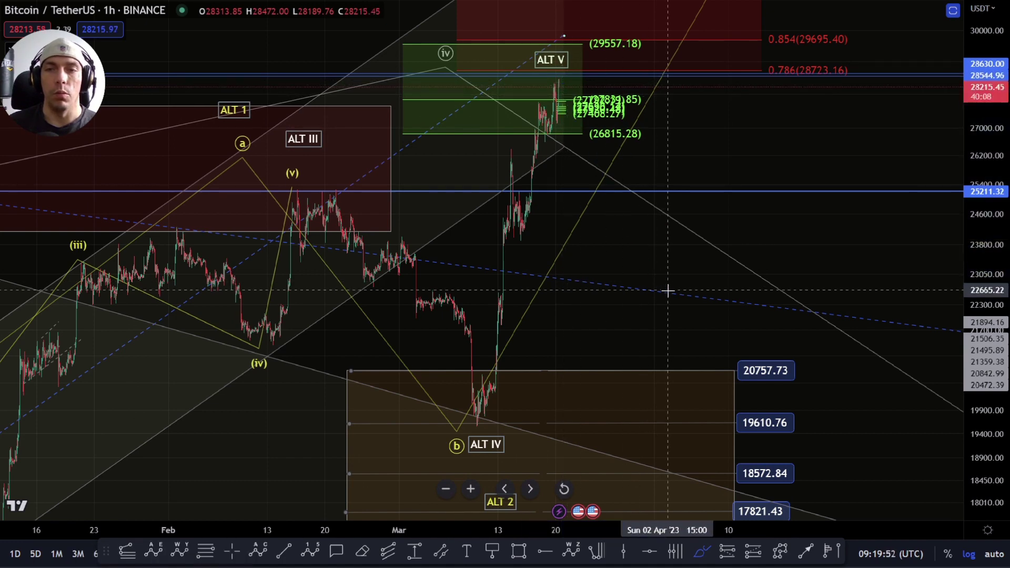
key(Escape)
- Show the mi break out group in the object tree and close the tree
drag(635, 244, 513, 236)
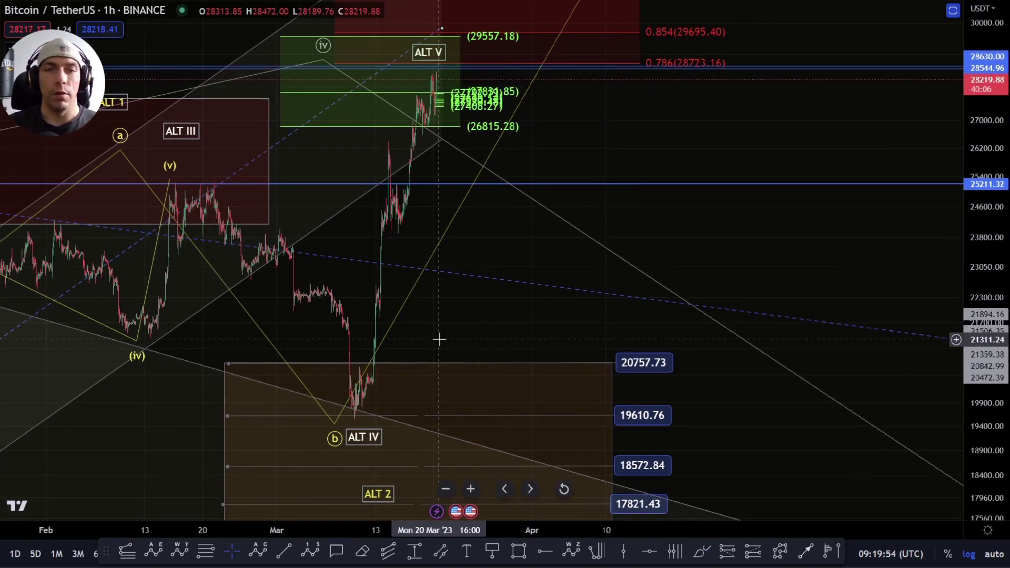
scroll(390, 374, up, 2)
right_click(530, 293)
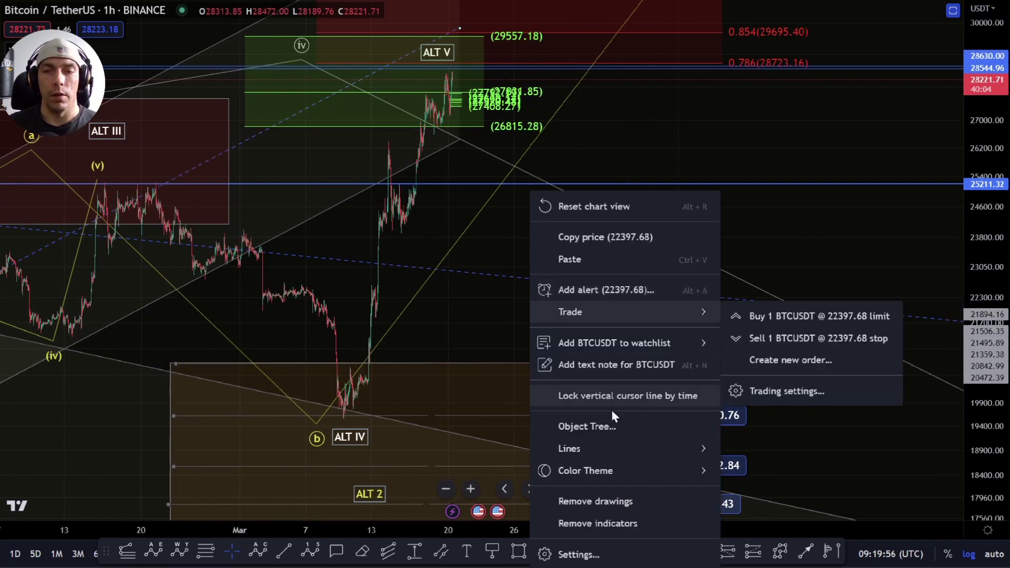
click(595, 425)
scroll(522, 340, down, 5)
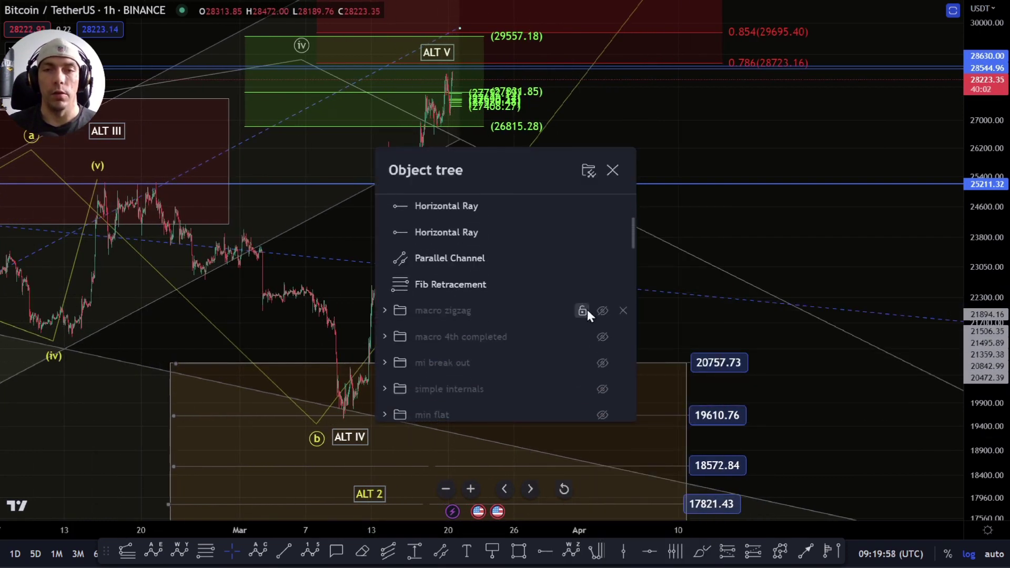
scroll(589, 312, down, 3)
click(603, 292)
drag(514, 162, 168, 179)
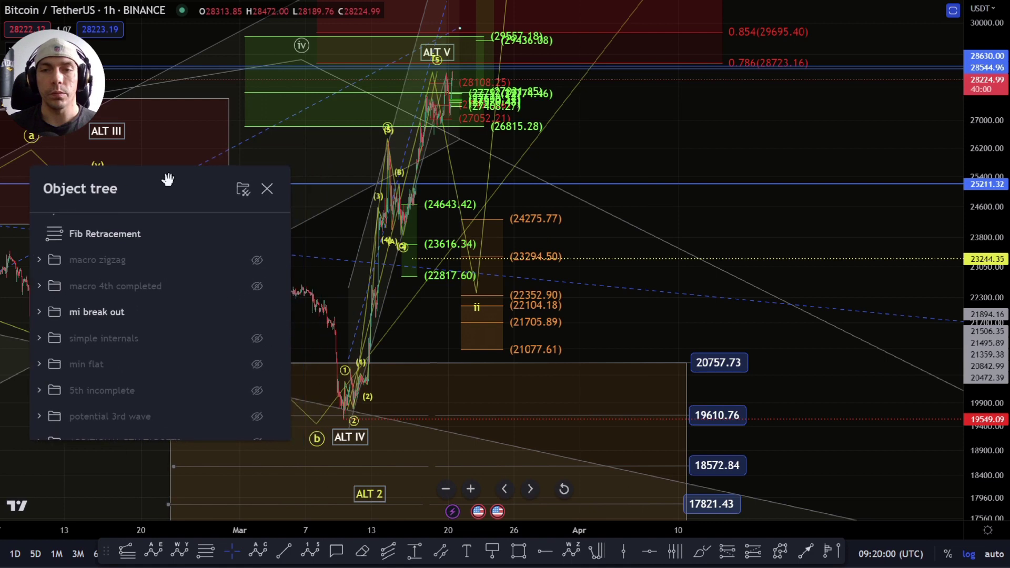
key(Escape)
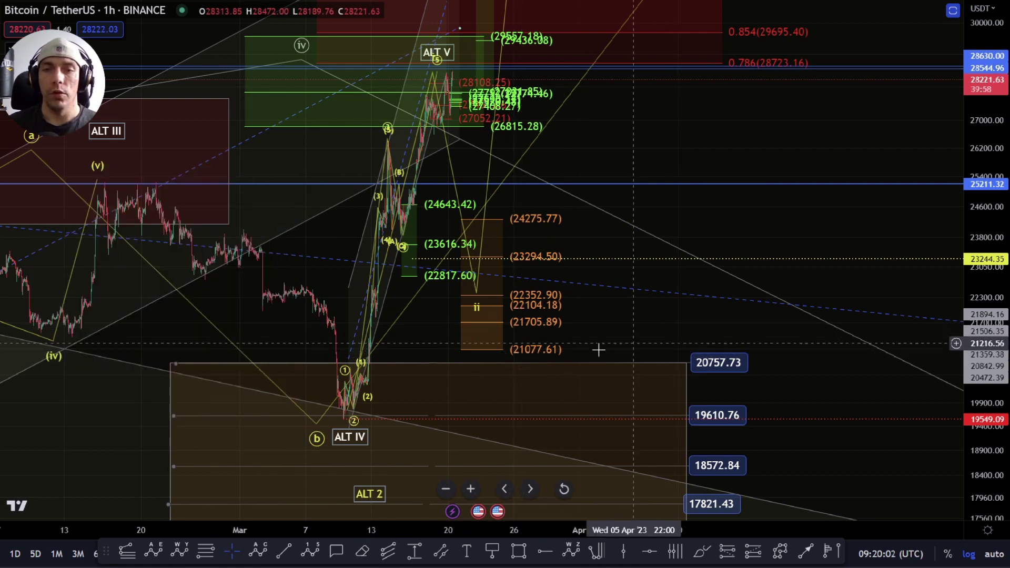
- Sketch two decline paths from the ALT V high, one into the ALT 2 support box and one below it, undoing both
scroll(537, 363, up, 2)
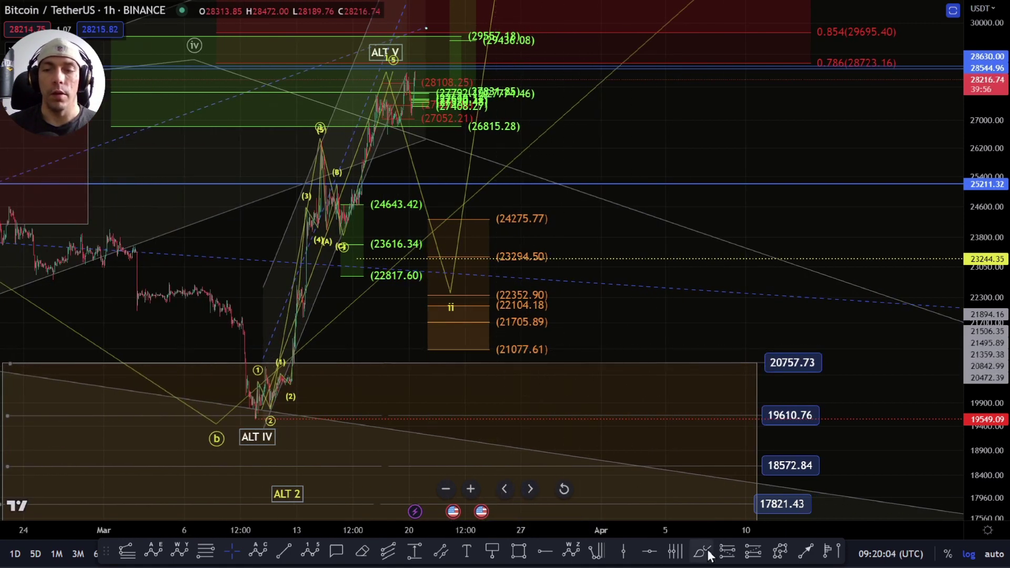
scroll(676, 442, down, 3)
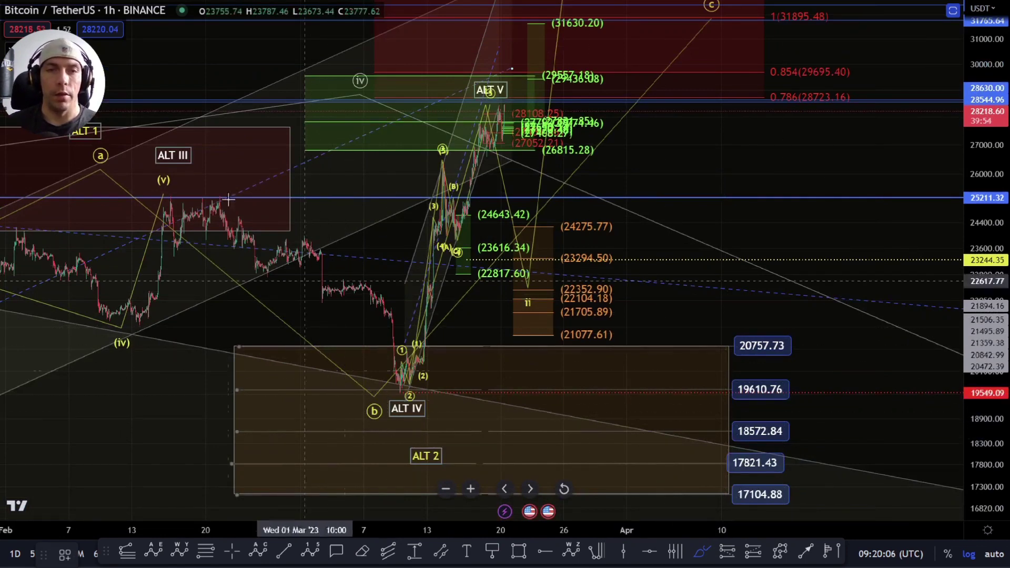
drag(504, 110, 542, 290)
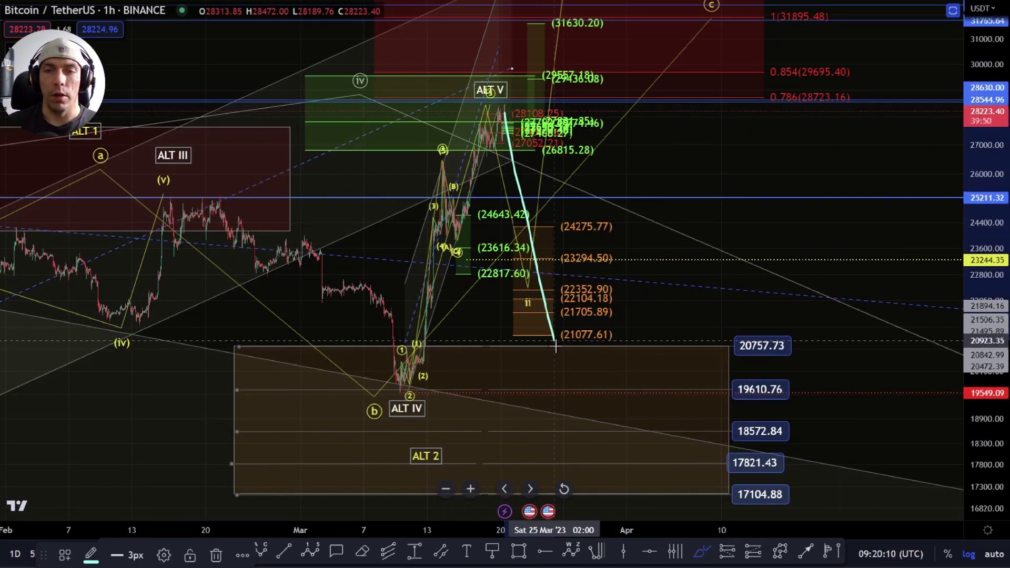
drag(562, 378, 572, 451)
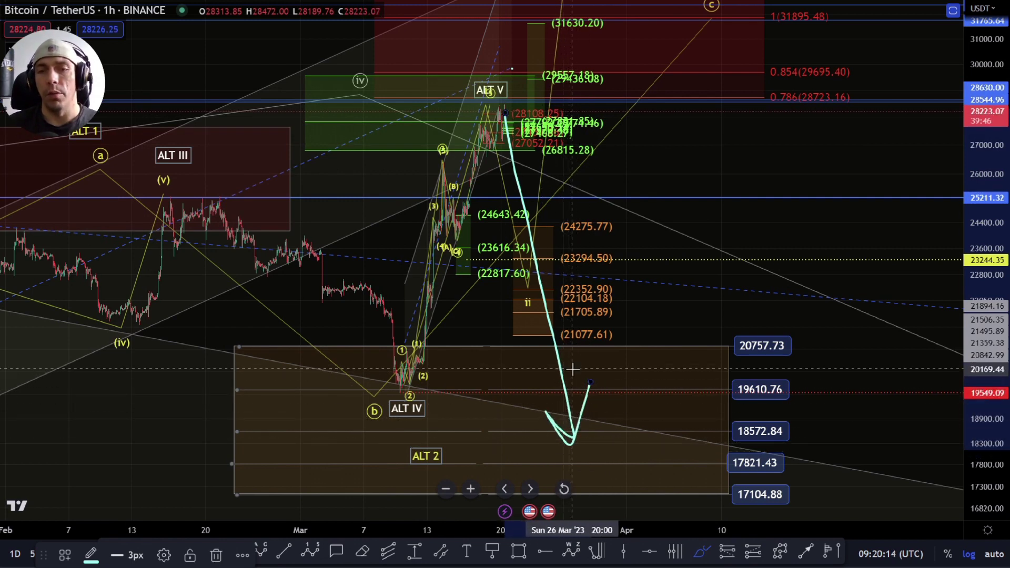
key(ctrl+z)
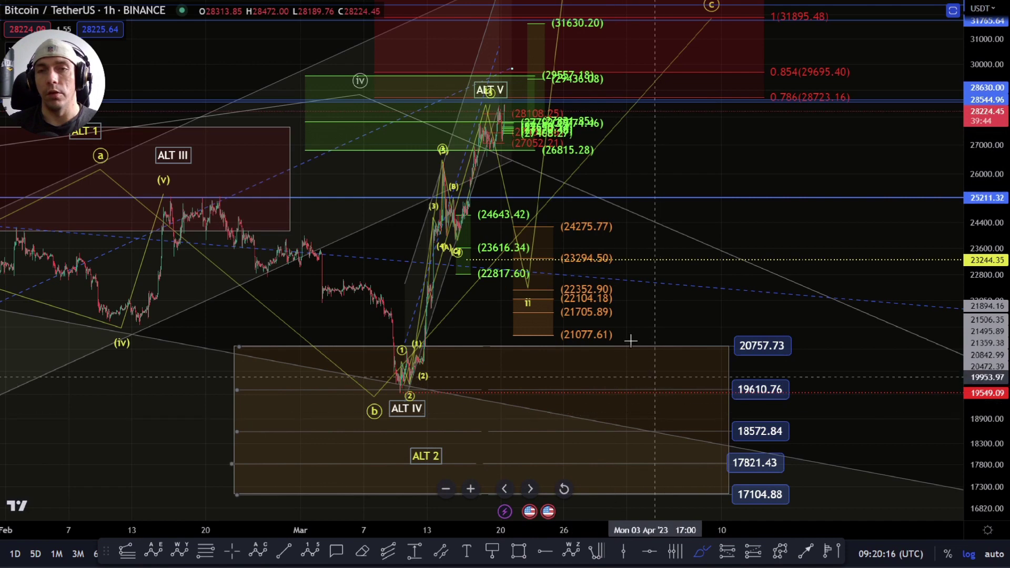
mouse_move(489, 107)
mouse_down()
mouse_move(541, 304)
mouse_move(663, 253)
mouse_move(731, 521)
mouse_up()
key(ctrl+z)
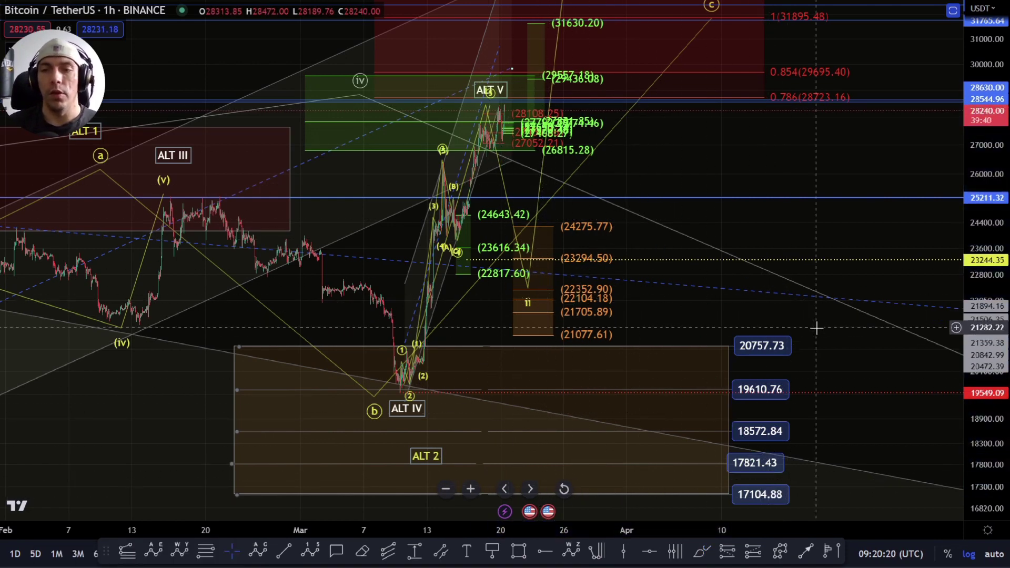
- Examine the ALT 2 support levels from 20757.73 to 17104.88 against the wave ii supports and the red wave c targets
drag(817, 328, 684, 196)
scroll(704, 257, down, 2)
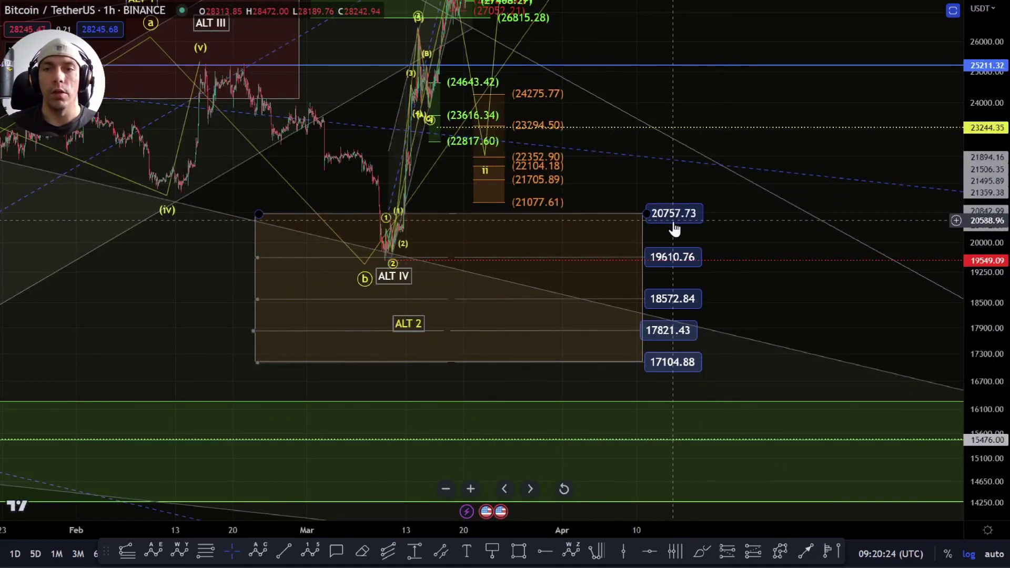
drag(666, 371, 660, 437)
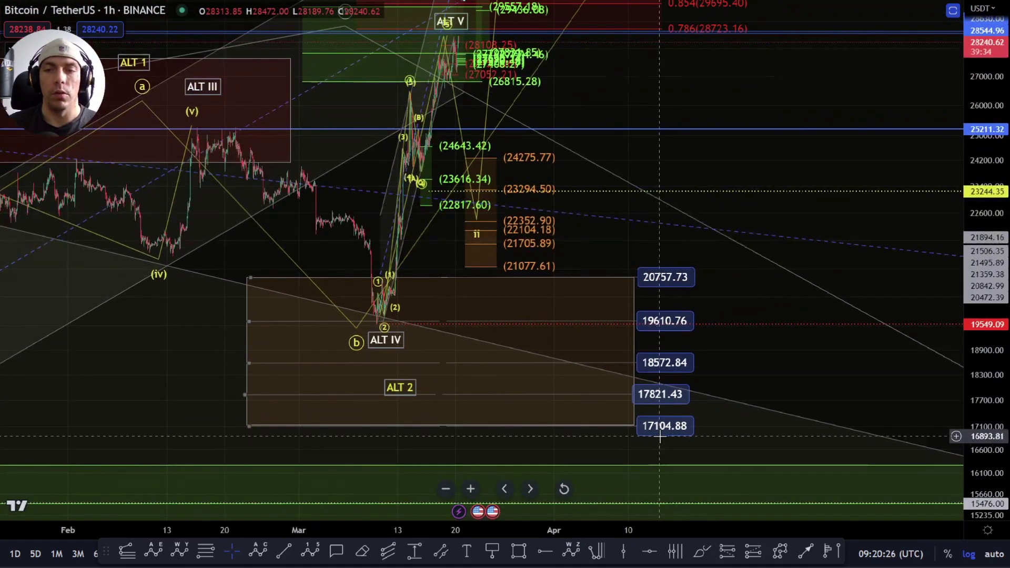
drag(754, 323, 742, 440)
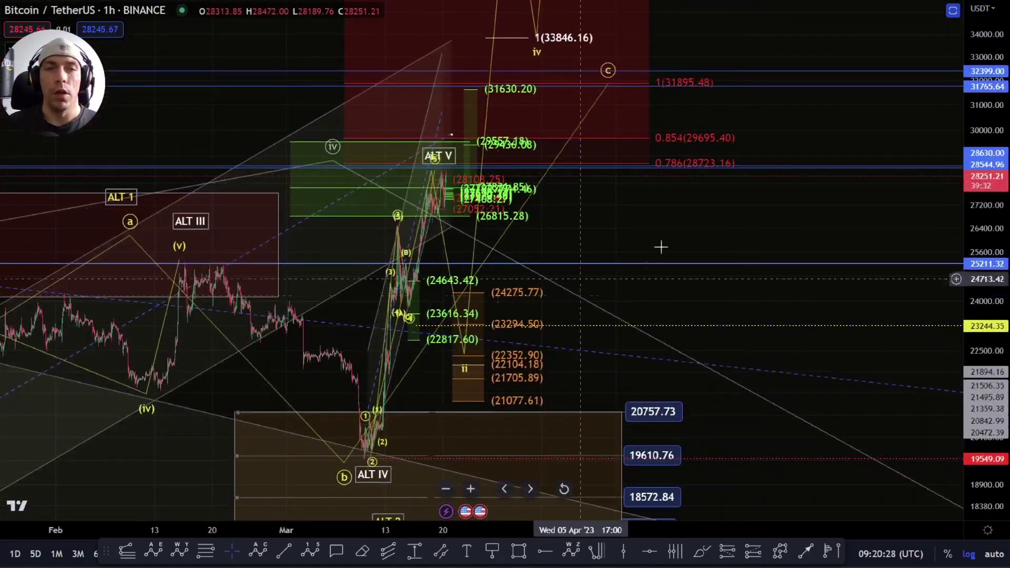
drag(693, 199, 683, 84)
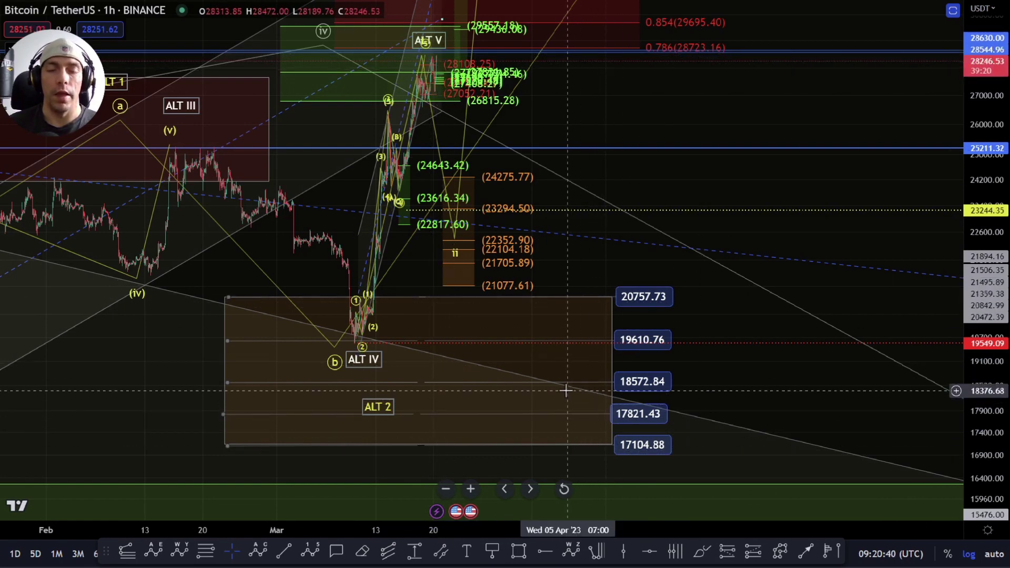
drag(747, 329, 721, 295)
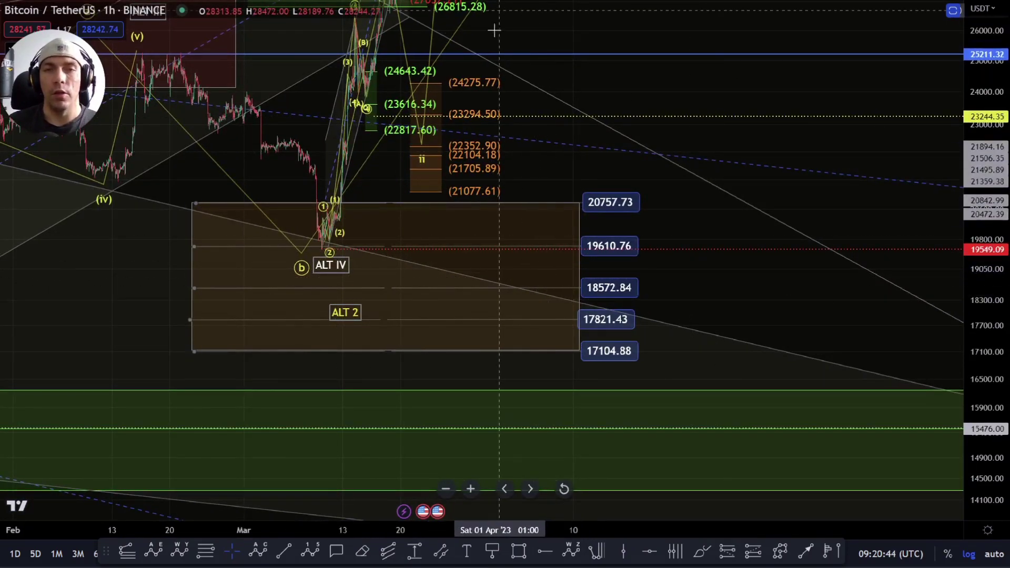
drag(750, 314, 691, 267)
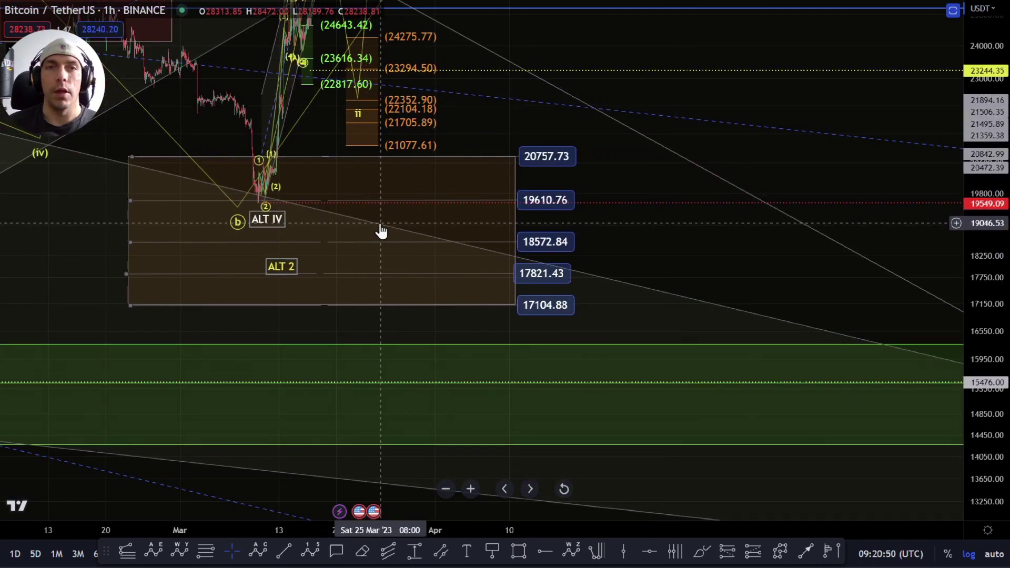
drag(475, 128, 599, 232)
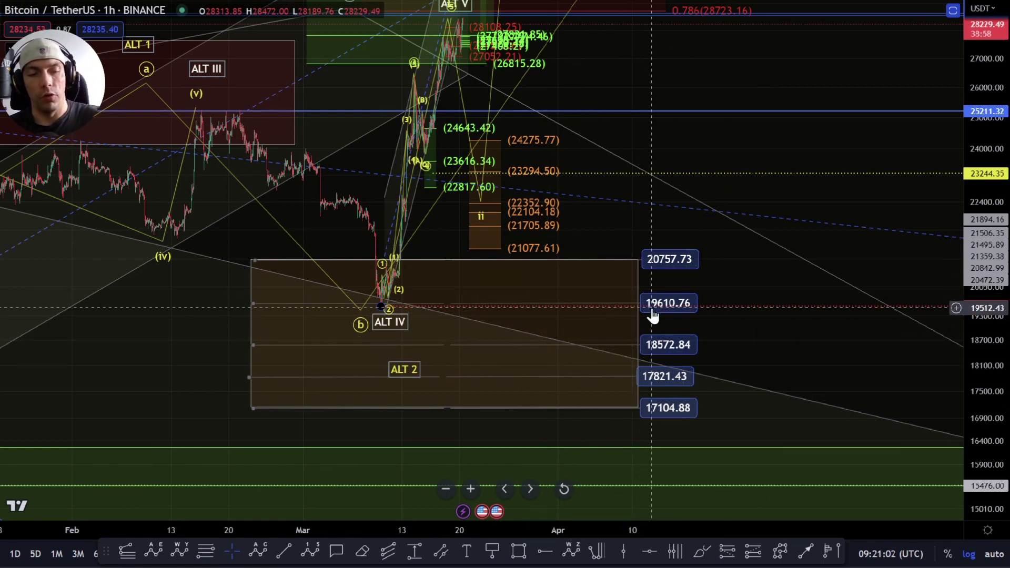
- Switch the Bitcoin chart to the 1-day interval, showing the advance from the November 2022 low
text(1)
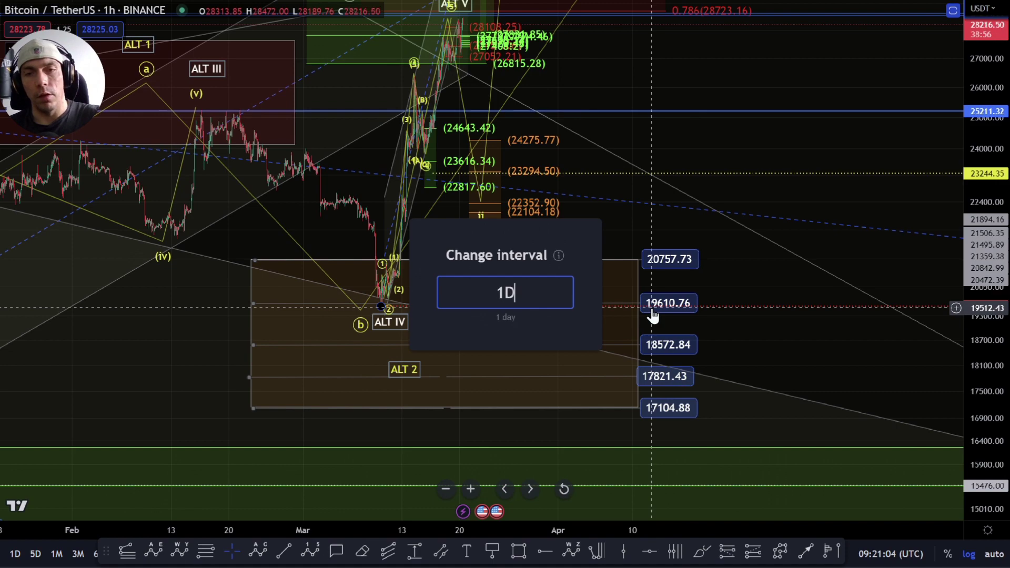
text(D)
key(Return)
scroll(571, 356, up, 6)
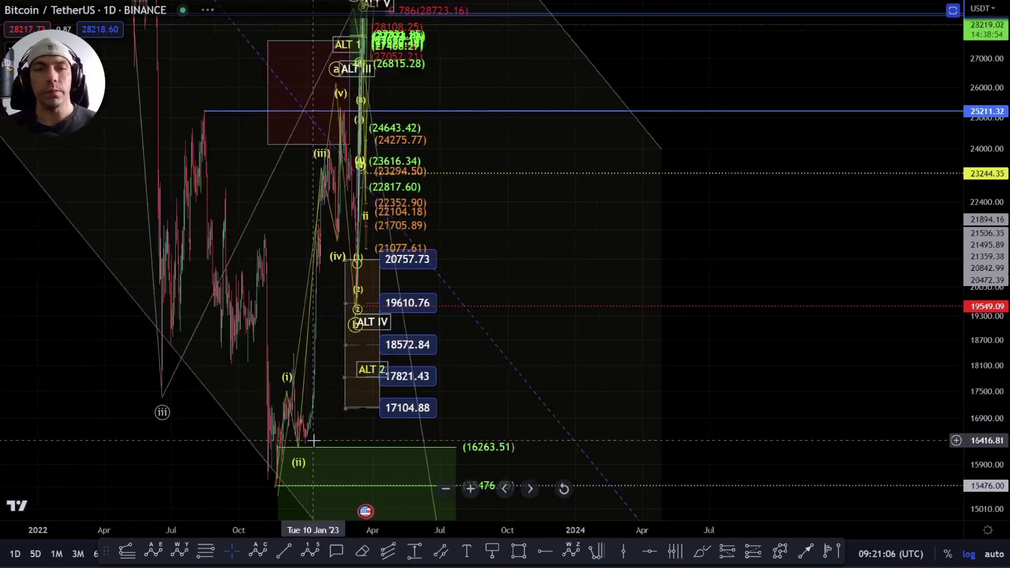
scroll(370, 405, up, 3)
drag(389, 350, 359, 357)
drag(985, 169, 984, 352)
scroll(588, 358, down, 3)
- Hide the mi break out group and the group holding the ALT wave count in the object tree
right_click(679, 242)
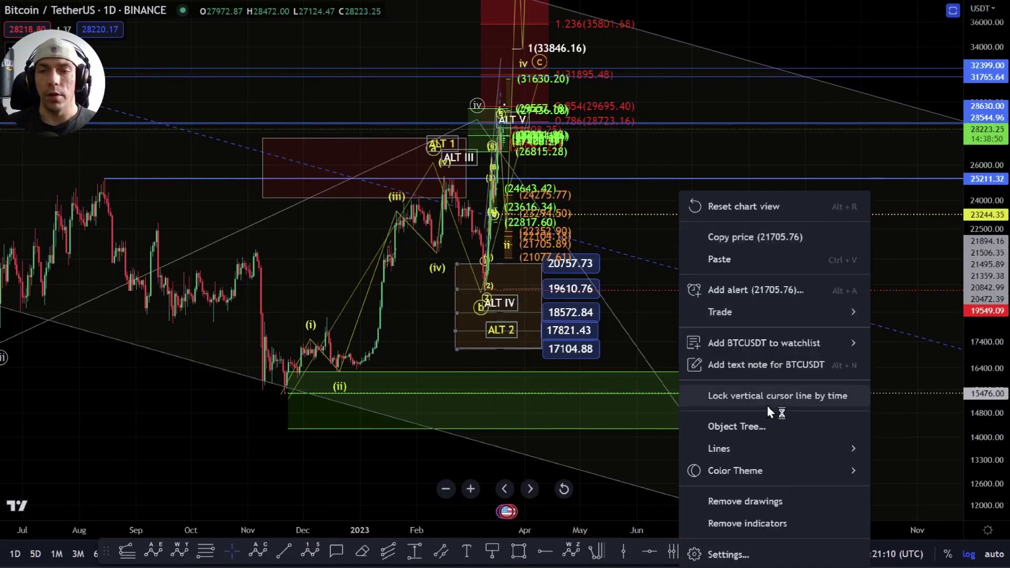
click(742, 424)
scroll(531, 316, down, 4)
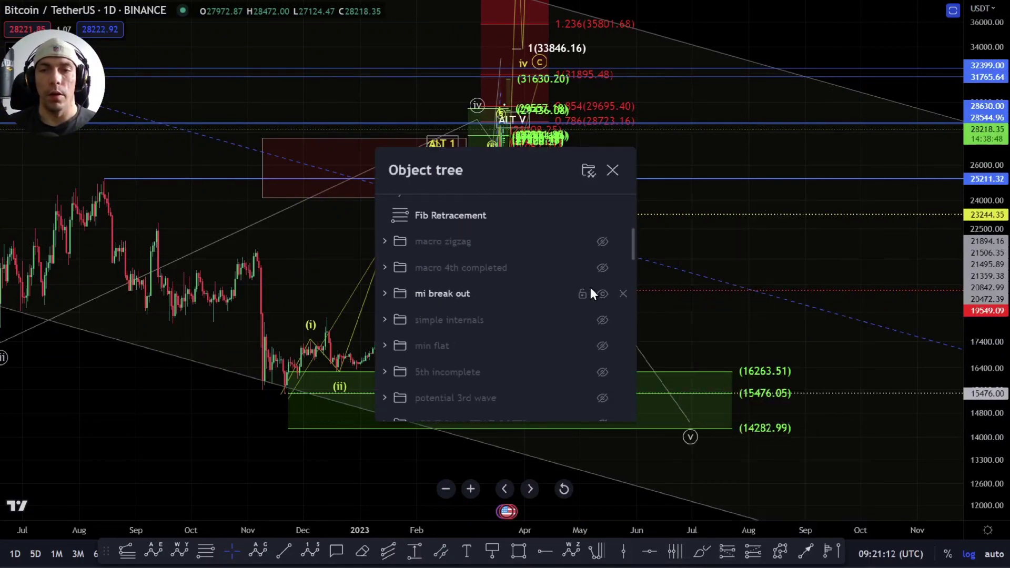
click(602, 294)
scroll(602, 292, up, 4)
scroll(602, 295, down, 2)
scroll(601, 295, down, 4)
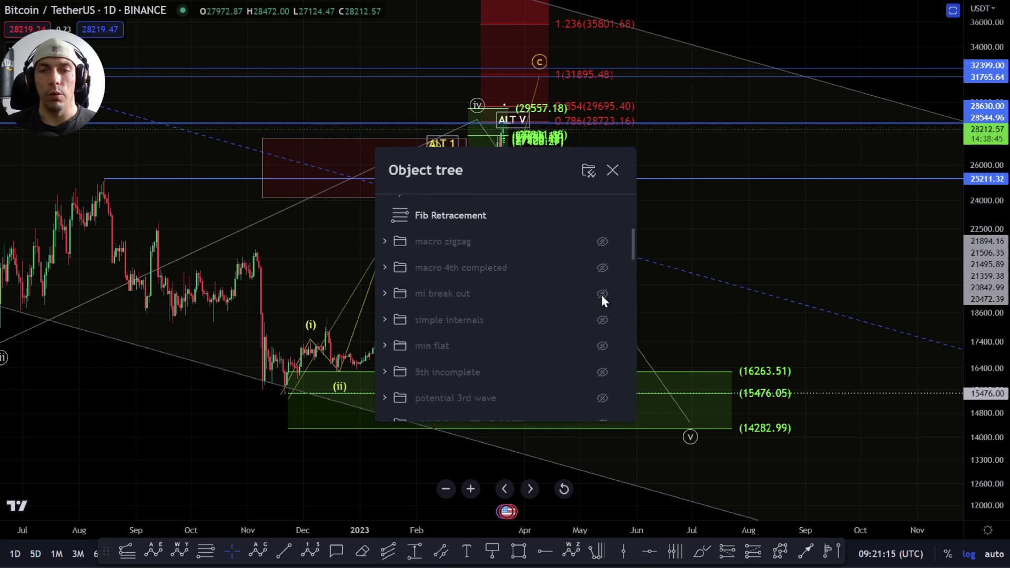
click(603, 365)
click(694, 285)
- Draw a Fib Retracement from the 69000.00 high on 10 Nov '21 to 15529.74 on 12 Mar '23 and show its levels in white
scroll(715, 278, down, 5)
drag(722, 258, 619, 363)
scroll(619, 367, down, 4)
scroll(725, 373, down, 3)
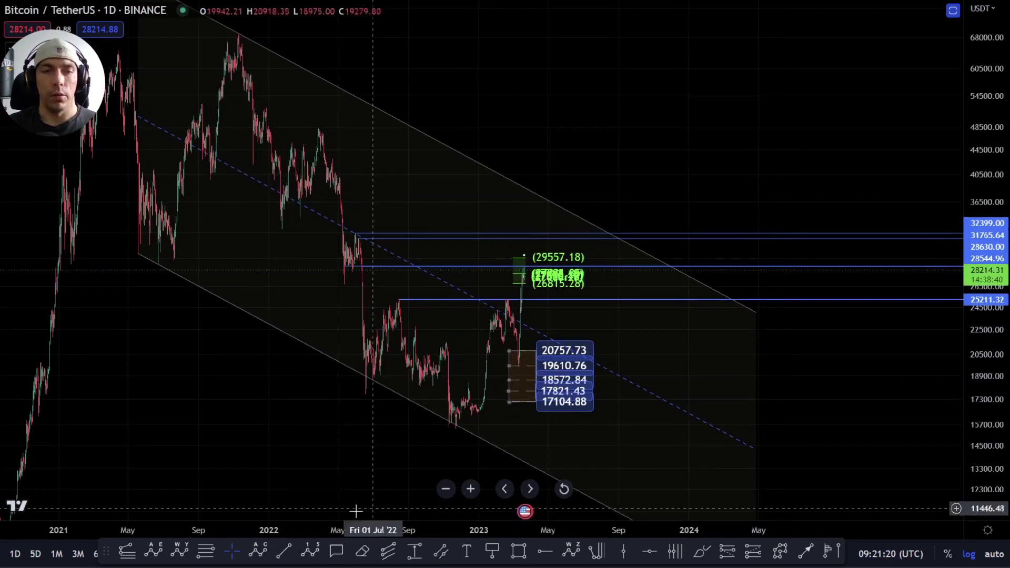
drag(986, 307, 985, 355)
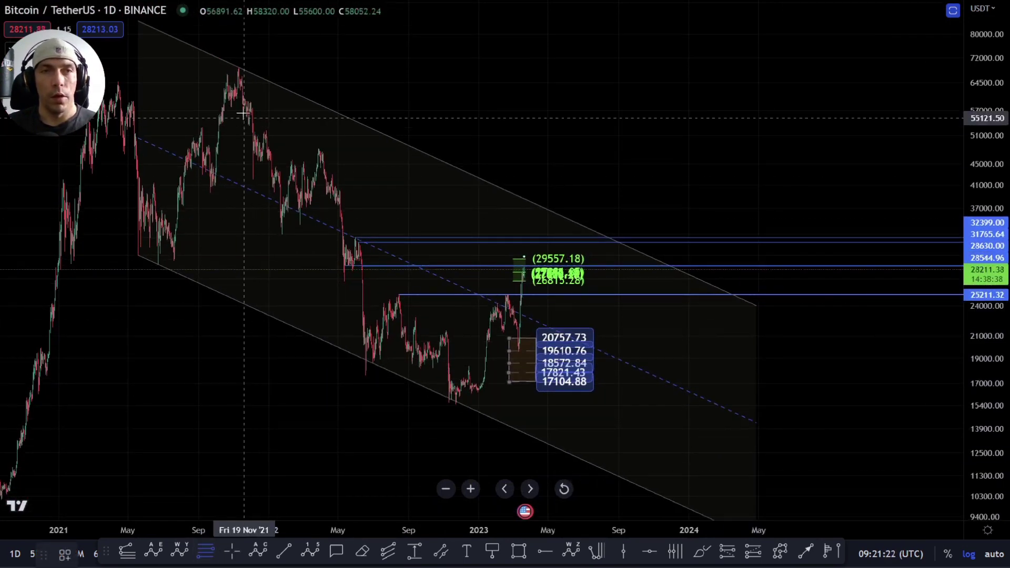
click(239, 65)
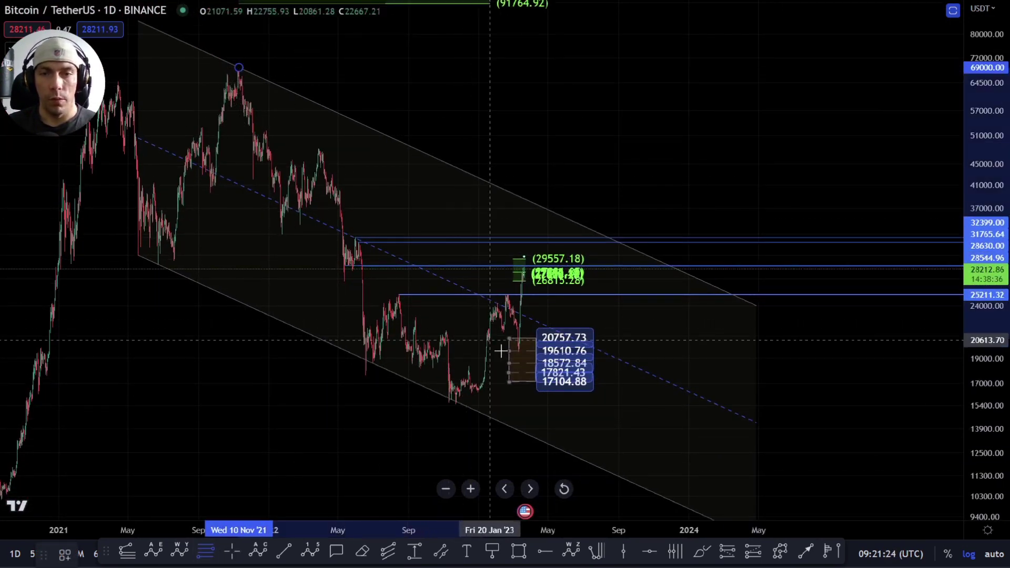
click(519, 404)
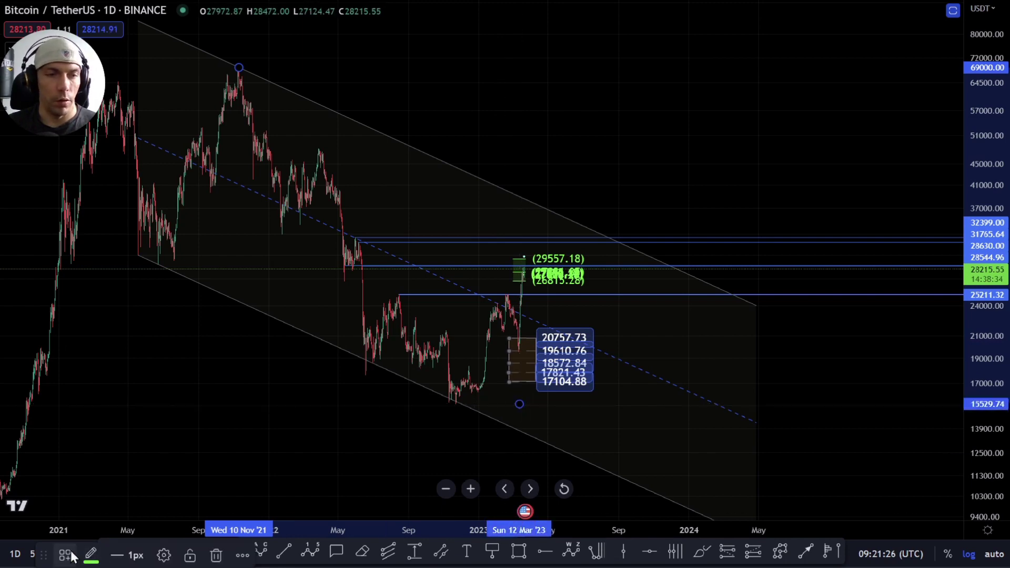
click(106, 553)
click(107, 553)
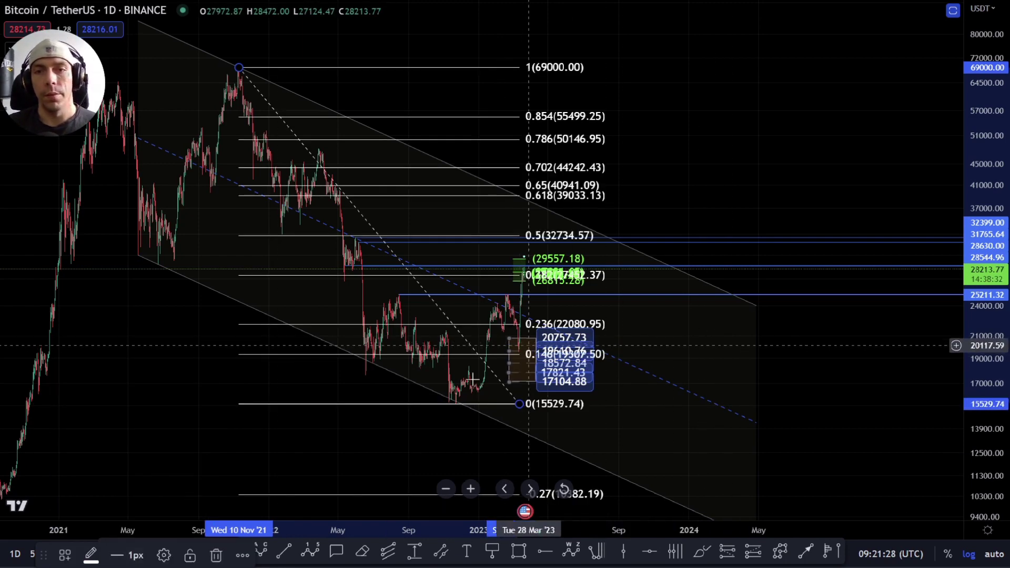
- Move the Fib Retracement later in time to span 12 Feb '22 to 14 Jun '23 at the same prices
scroll(471, 380, up, 8)
drag(1005, 376, 1003, 239)
scroll(947, 295, up, 4)
scroll(621, 344, down, 4)
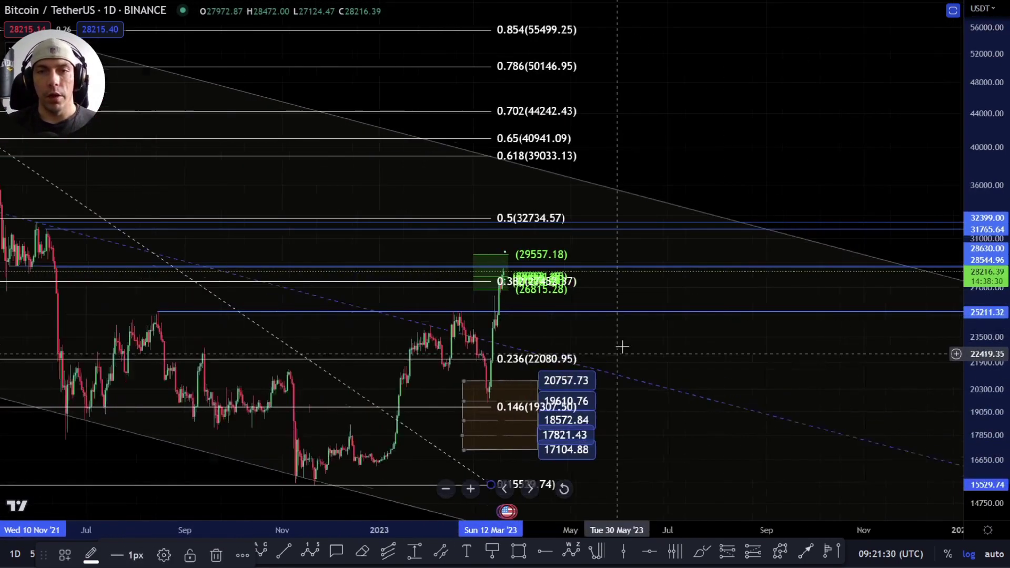
mouse_move(419, 290)
mouse_down()
mouse_move(478, 279)
mouse_move(645, 309)
mouse_up()
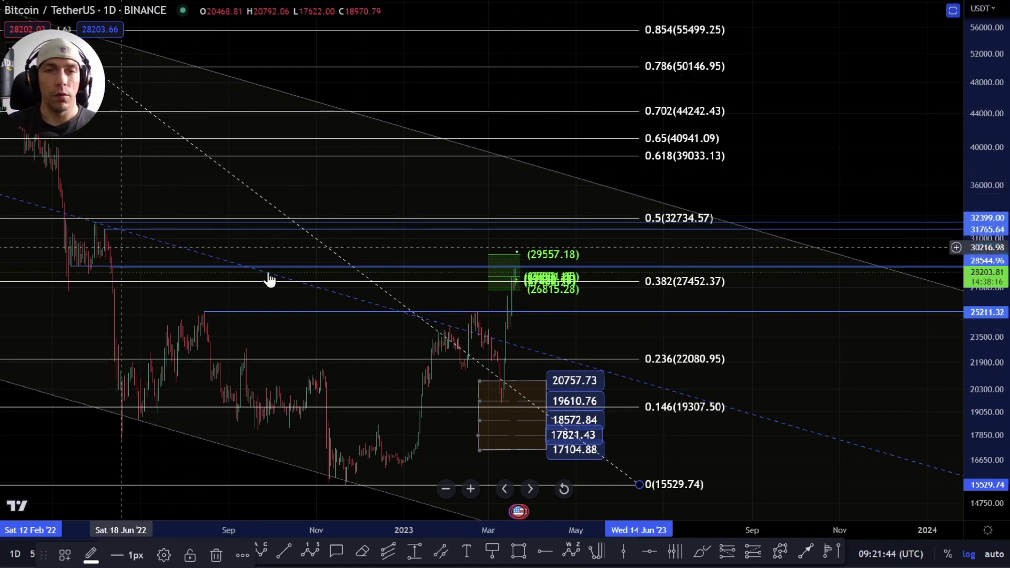
- Sketch a brush path from the current price to a circle at the 0.5 level, then down to about 25000, and undo it
click(702, 552)
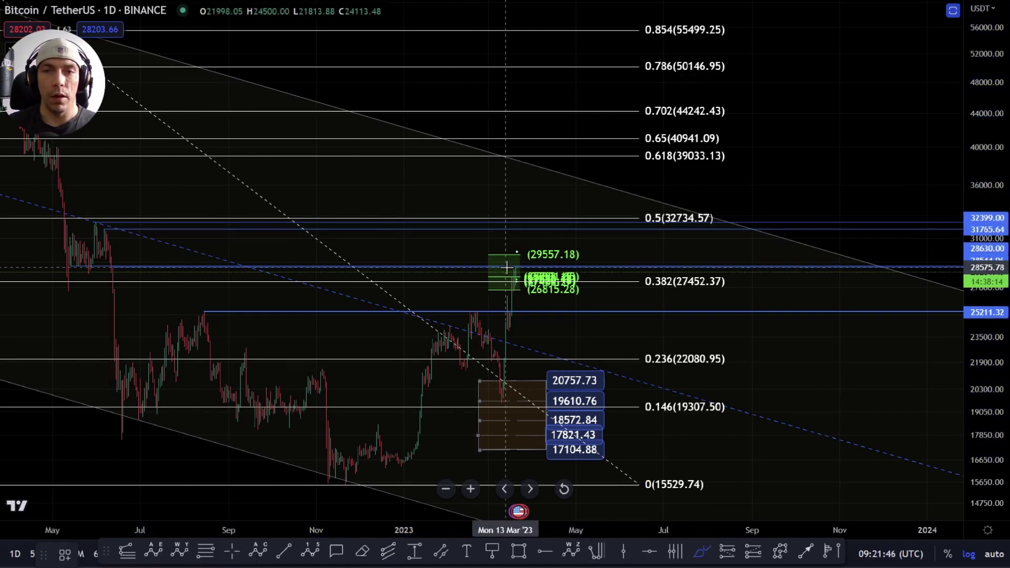
mouse_move(515, 273)
mouse_down()
mouse_move(540, 209)
mouse_move(577, 319)
mouse_up()
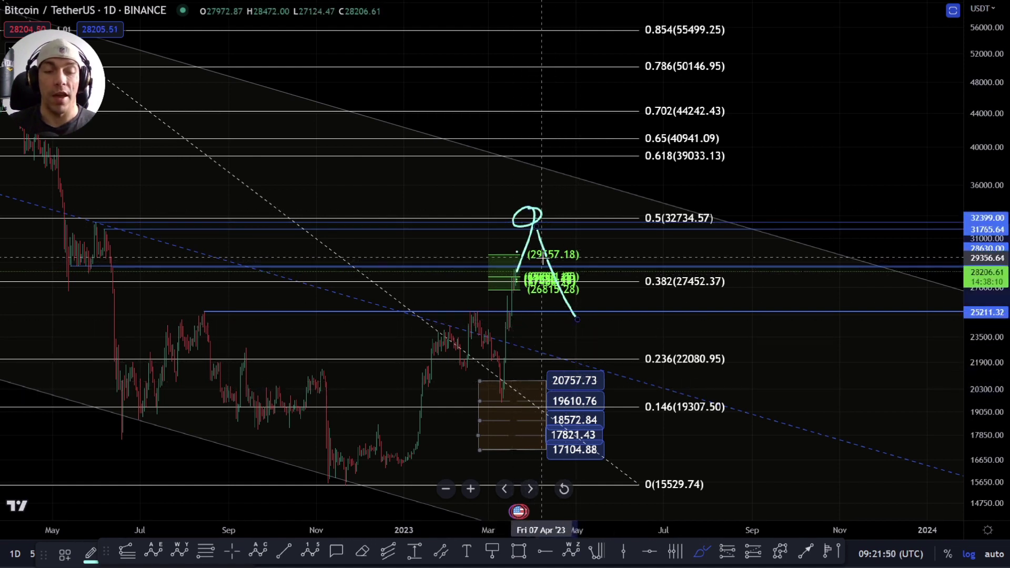
key(ctrl+z)
key(ctrl+z)
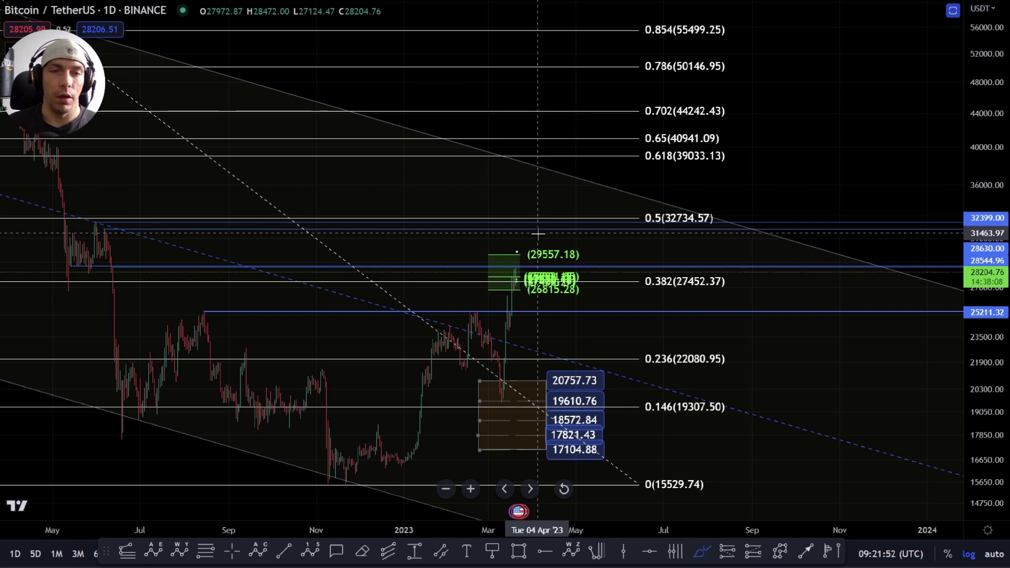
- Circle the zone between the 0.65 and 0.618 retracement levels and their price labels with the brush, and remove the marks
scroll(538, 234, down, 2)
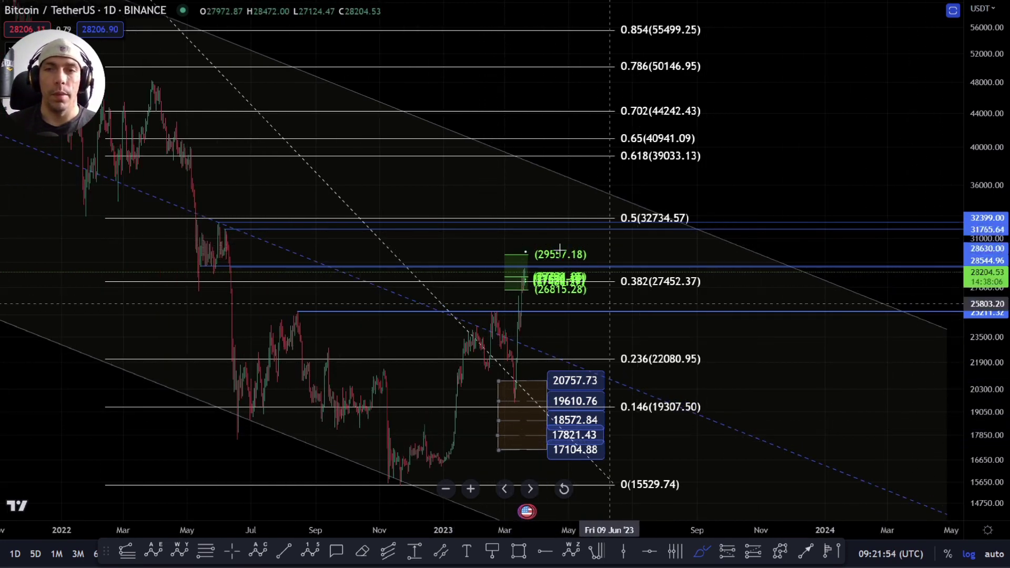
mouse_move(591, 124)
mouse_down()
mouse_move(476, 136)
mouse_move(535, 168)
mouse_move(576, 133)
mouse_up()
mouse_move(637, 126)
mouse_down()
mouse_move(621, 176)
mouse_move(705, 124)
mouse_move(637, 124)
mouse_up()
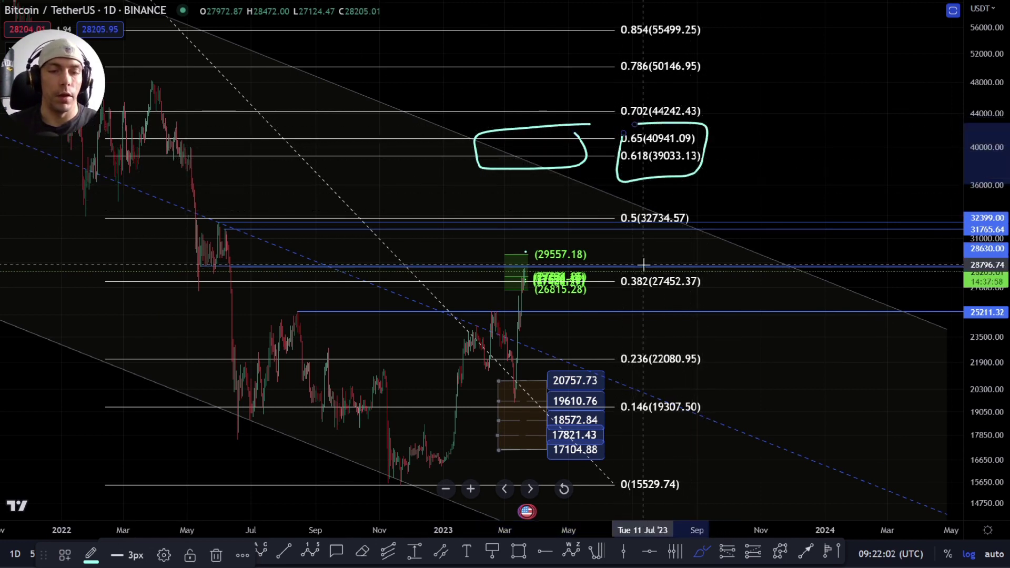
key(Delete)
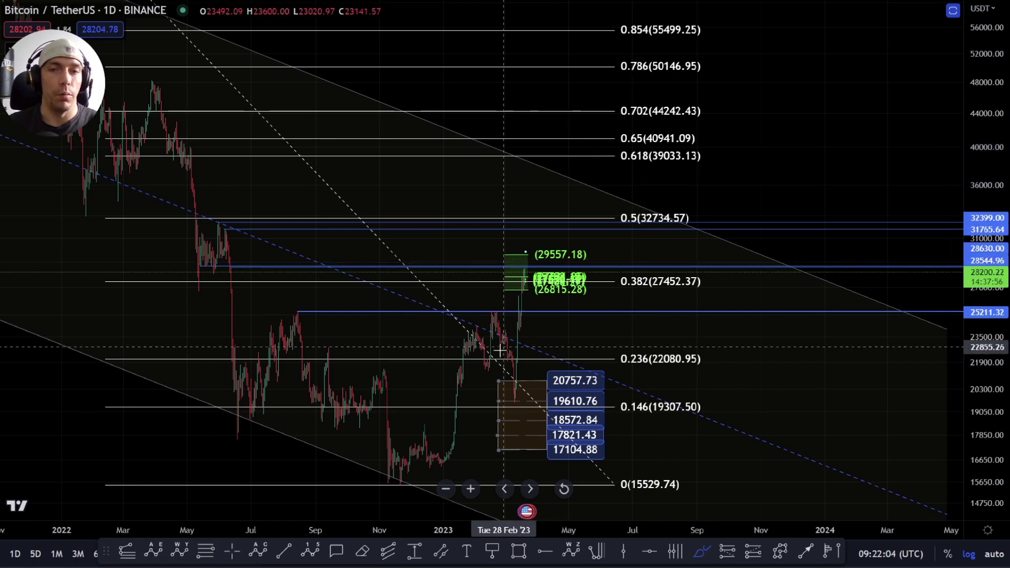
- Move the Fib Retracement's lower anchor to the 17622.00 low on 18 Jun '22
drag(981, 290, 981, 337)
key(Escape)
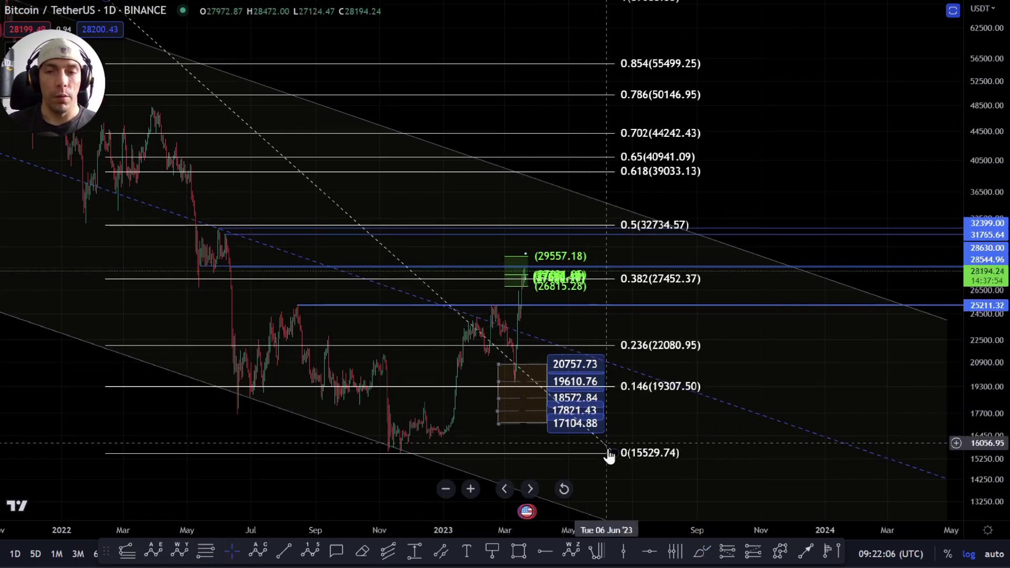
drag(613, 450, 238, 420)
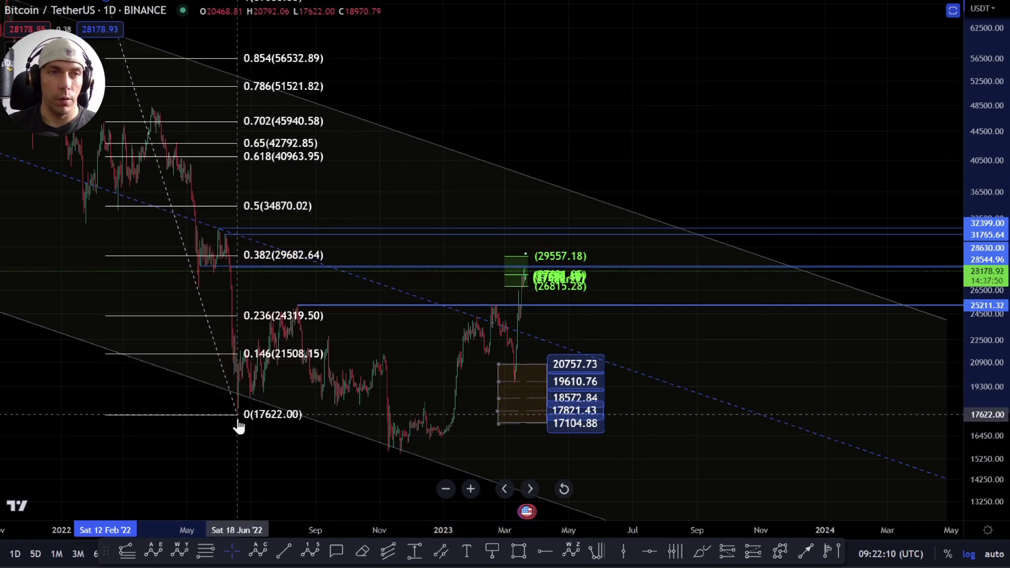
- Sketch the decline from the 2021 high with the brush and mark the area near the June 2022 low, removing the strokes
drag(496, 135, 609, 140)
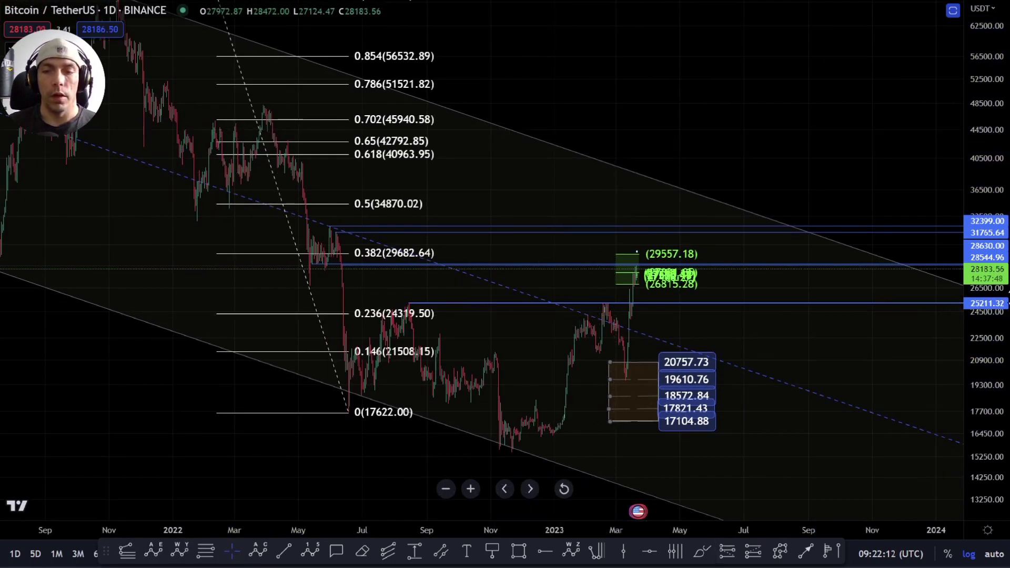
drag(1009, 297, 1009, 323)
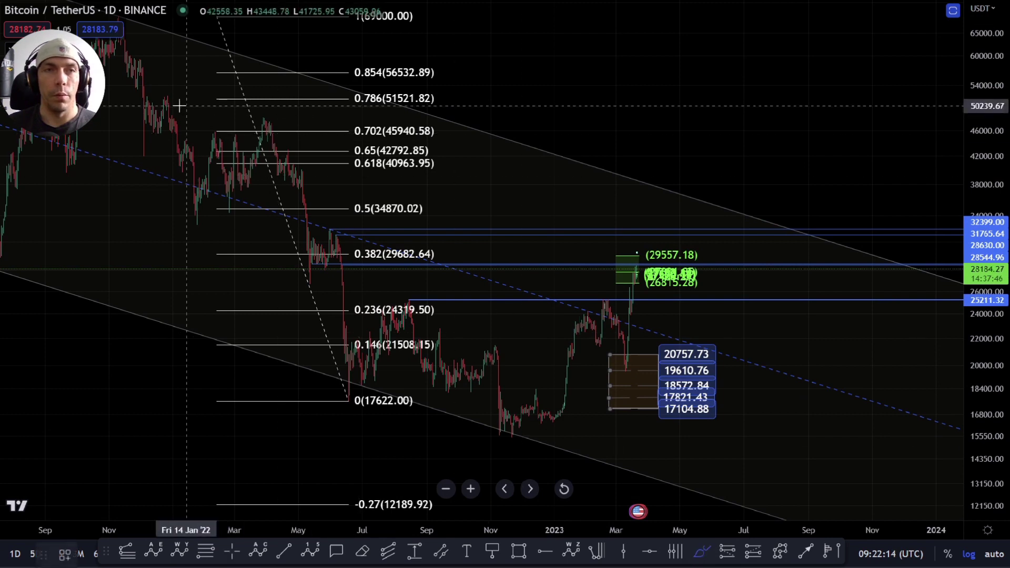
mouse_move(134, 28)
mouse_down()
mouse_move(311, 400)
mouse_move(363, 379)
mouse_move(610, 198)
mouse_move(778, 442)
mouse_up()
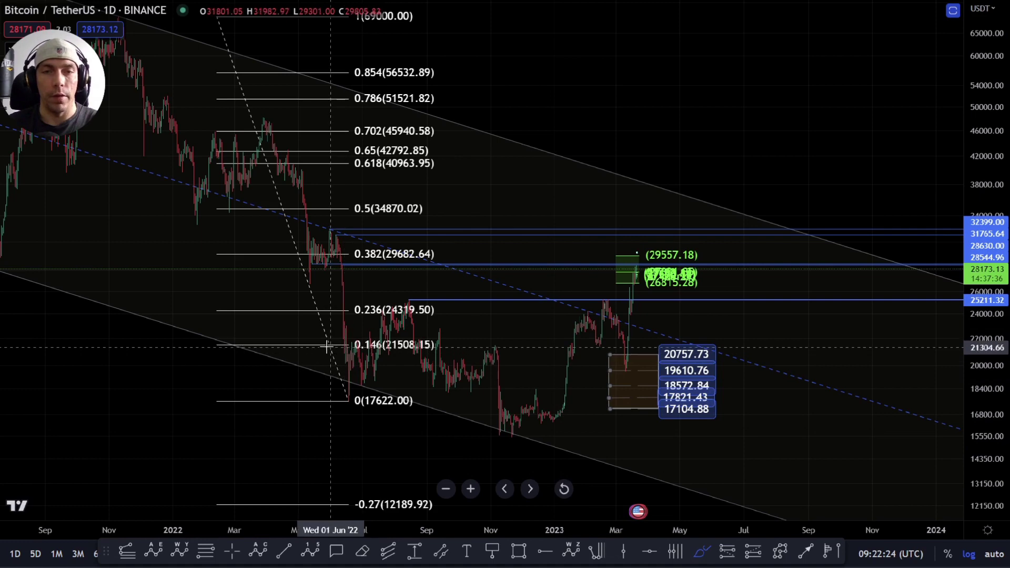
mouse_move(305, 352)
mouse_down()
mouse_move(618, 354)
mouse_move(299, 356)
mouse_up()
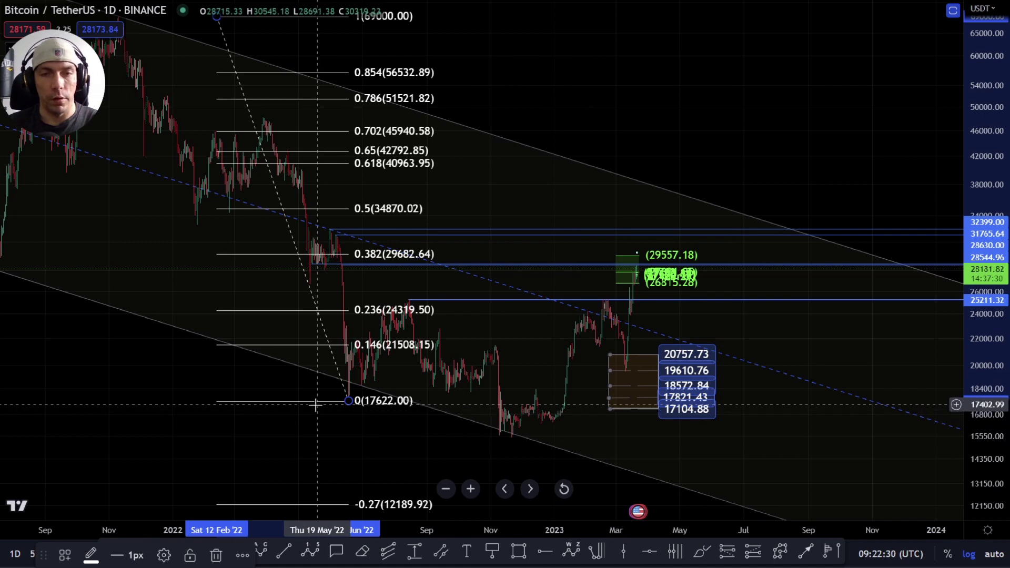
- Move the Fib Retracement later in time to span 29 Jan '23 to 4 Jun '23 at the same prices
drag(314, 409, 681, 409)
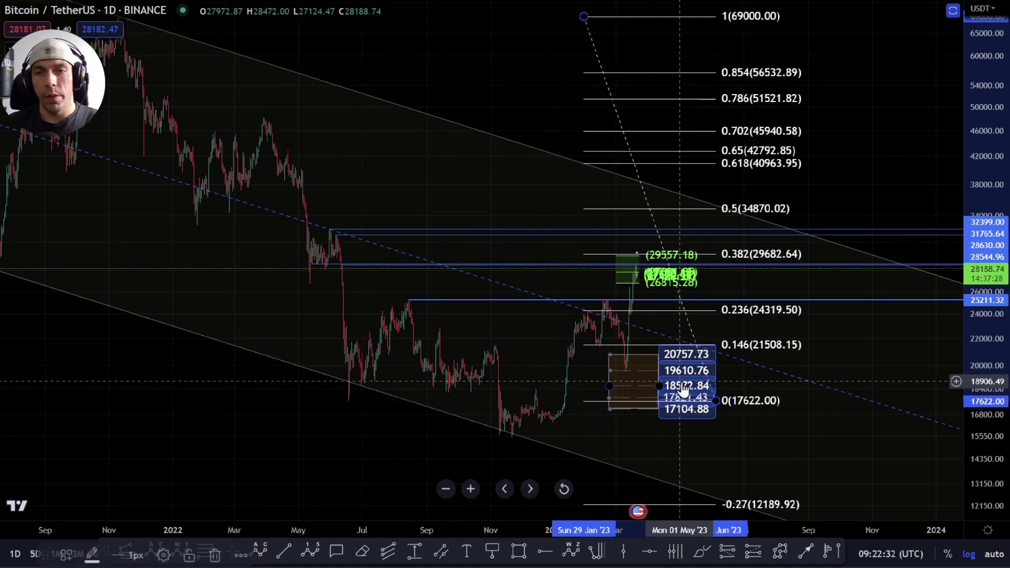
scroll(705, 448, up, 3)
scroll(702, 448, up, 2)
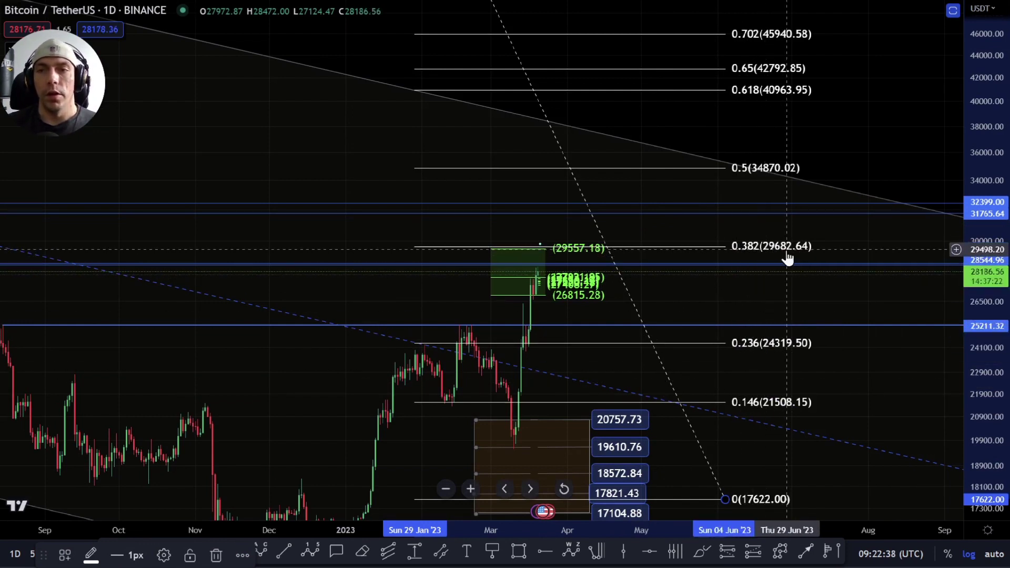
- Examine the 0.382 and 0.5 retracement levels against the green target zone, the descending channel and the price history back to 2021
click(540, 246)
click(639, 236)
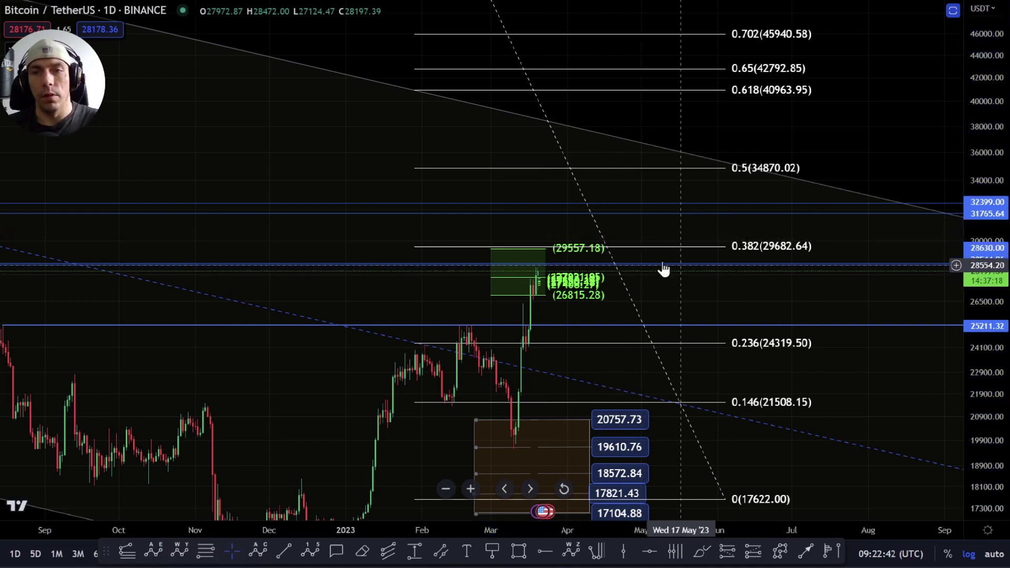
scroll(763, 177, down, 5)
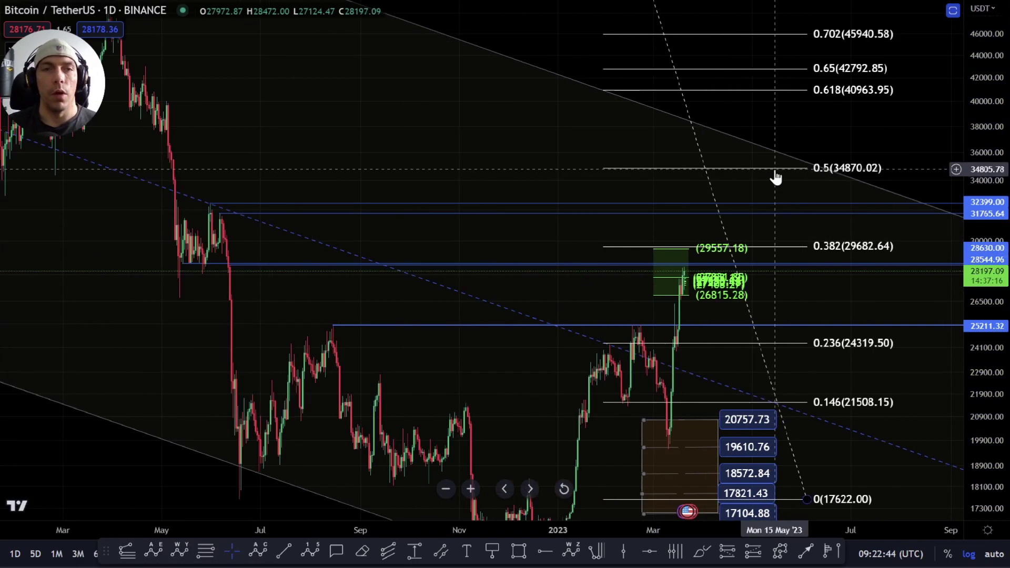
scroll(823, 172, down, 2)
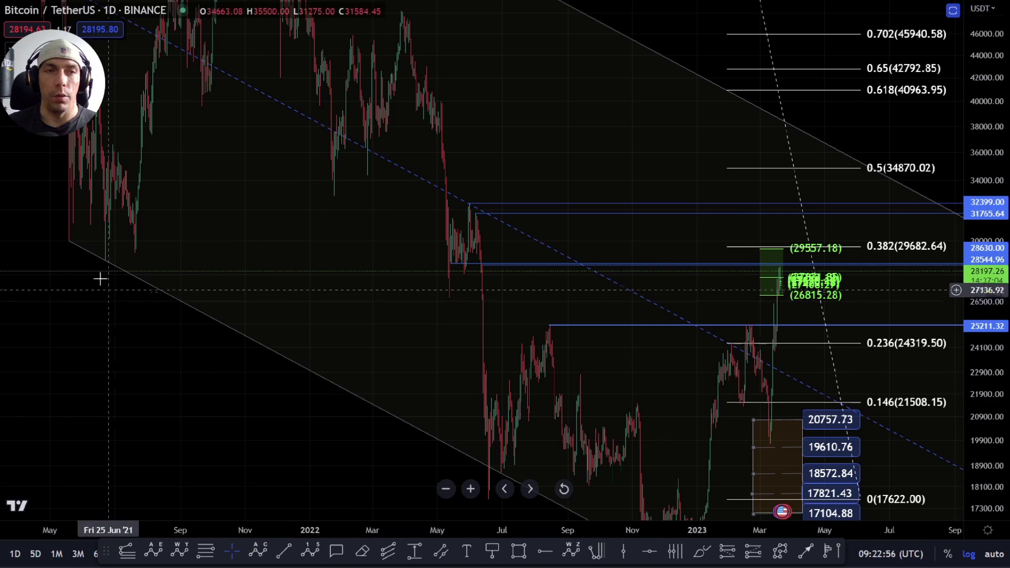
scroll(286, 245, down, 3)
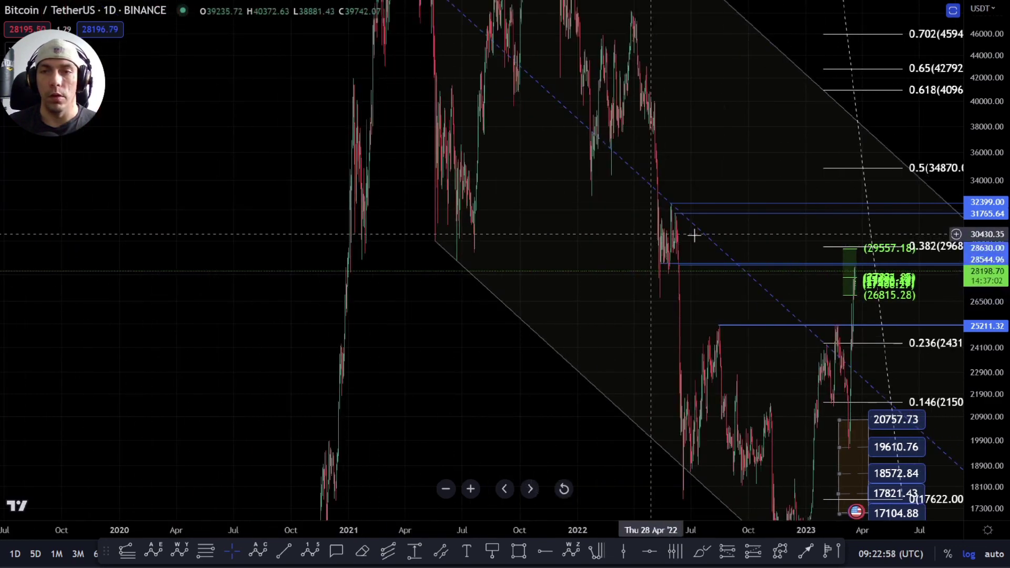
drag(615, 223, 445, 216)
scroll(452, 252, up, 2)
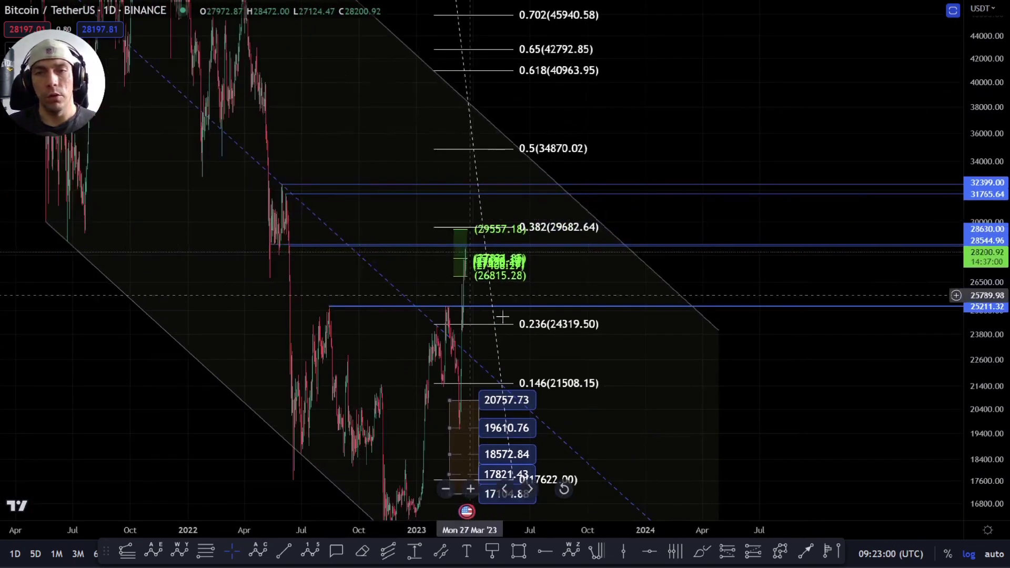
scroll(474, 306, up, 2)
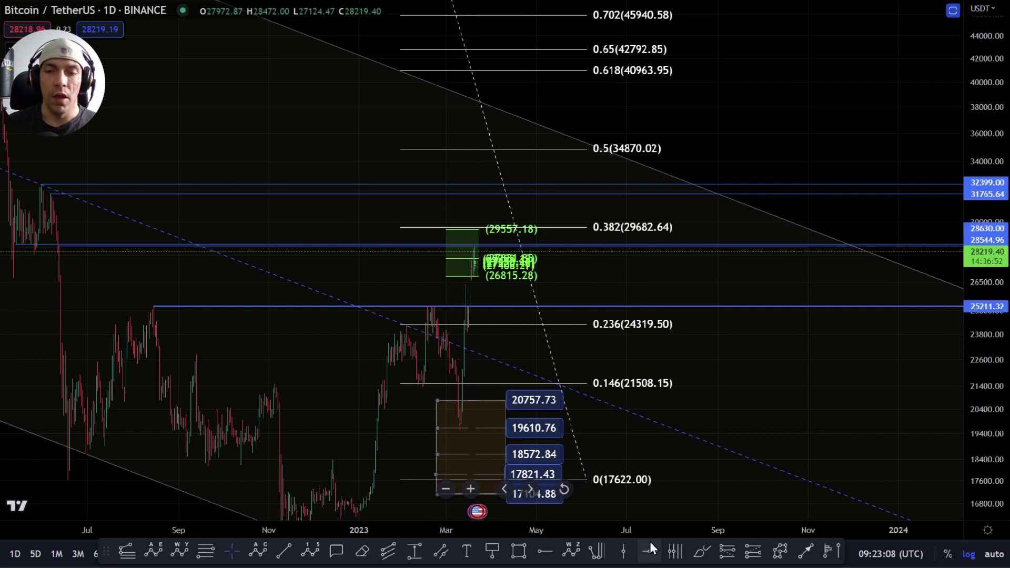
- Circle the 0.382 retracement area with the brush, sketch a drop from there to about 20000, and delete both strokes
click(699, 552)
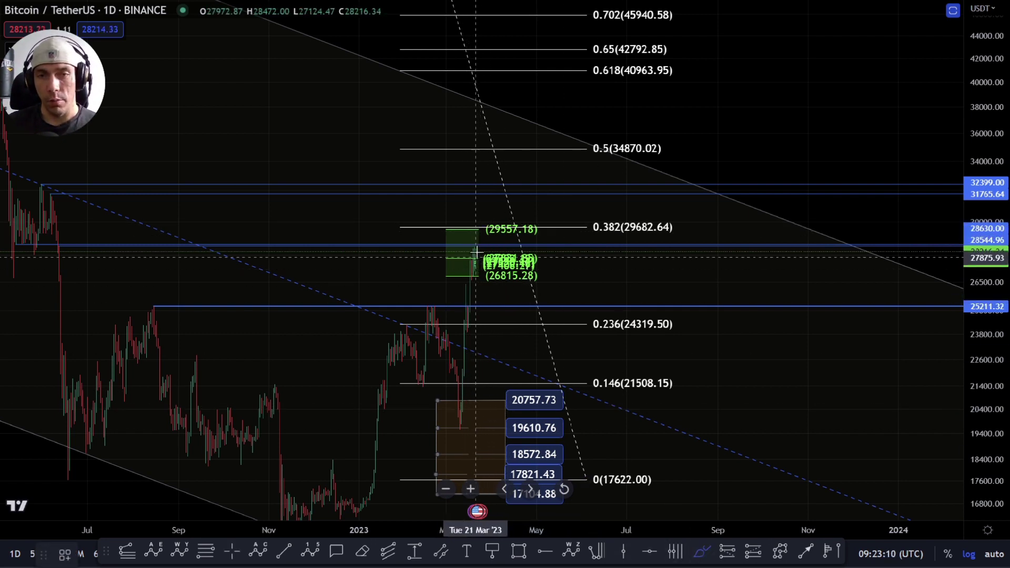
drag(471, 220, 459, 225)
key(Delete)
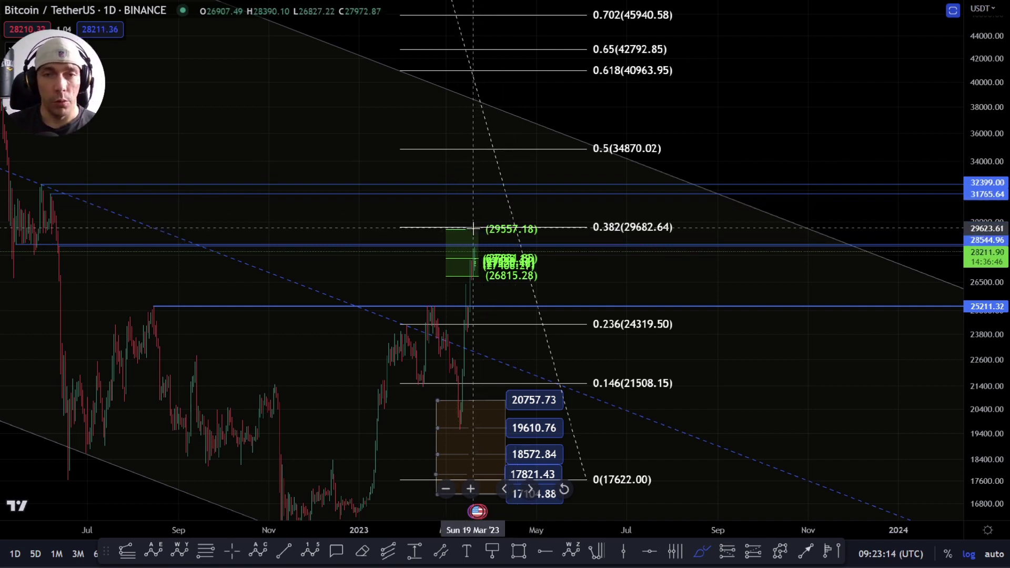
drag(475, 227, 566, 415)
key(Delete)
- Sketch a double-top drop, a single-peak drop to about 21900 and a rally to about 44000 with the brush, and undo them
mouse_move(479, 227)
mouse_down()
mouse_move(517, 232)
mouse_move(529, 361)
mouse_up()
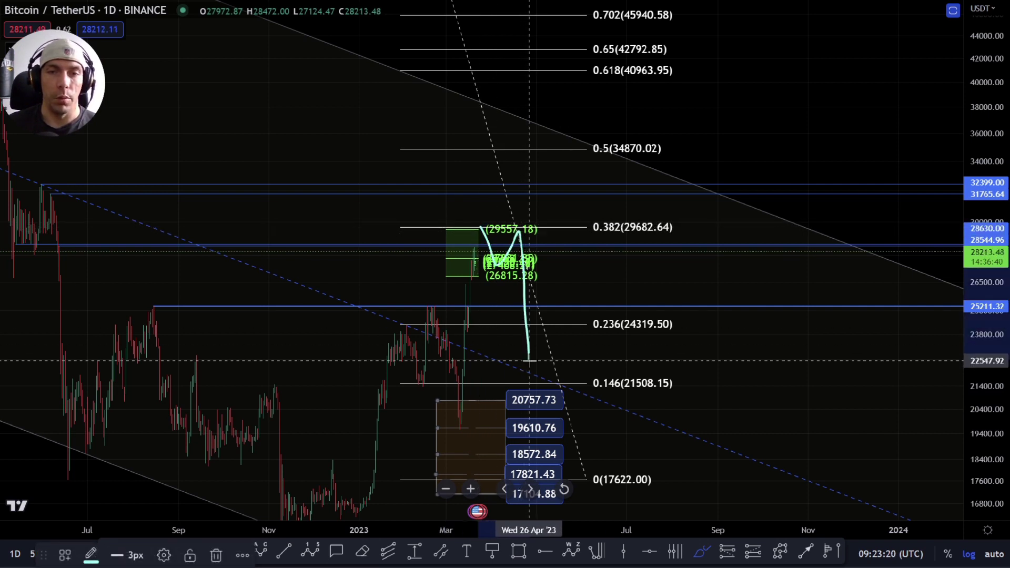
mouse_move(454, 406)
mouse_down()
mouse_move(477, 227)
mouse_move(517, 373)
mouse_up()
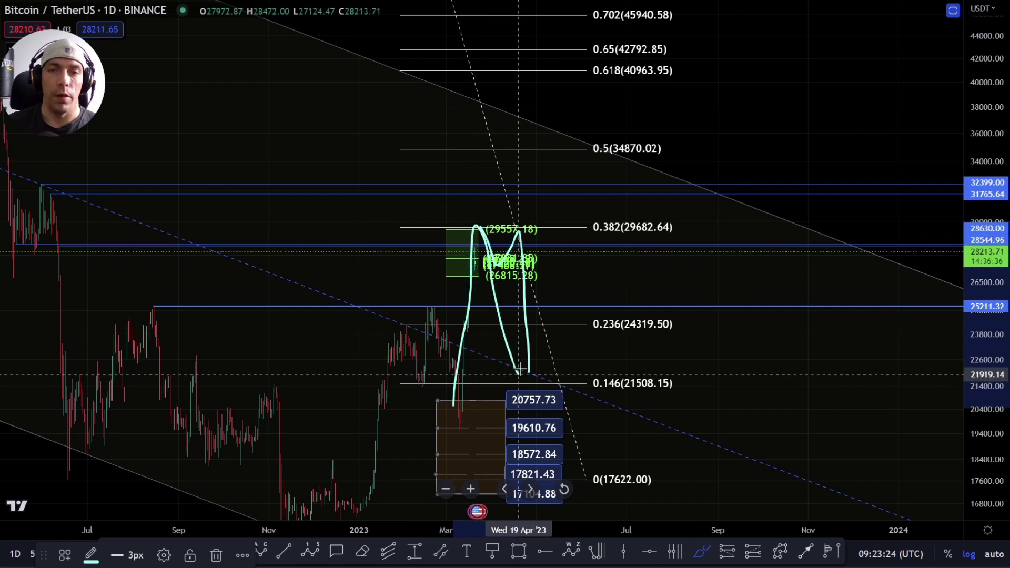
mouse_move(527, 333)
mouse_down()
mouse_move(560, 97)
mouse_move(643, 34)
mouse_up()
key(ctrl+z)
key(ctrl+z)
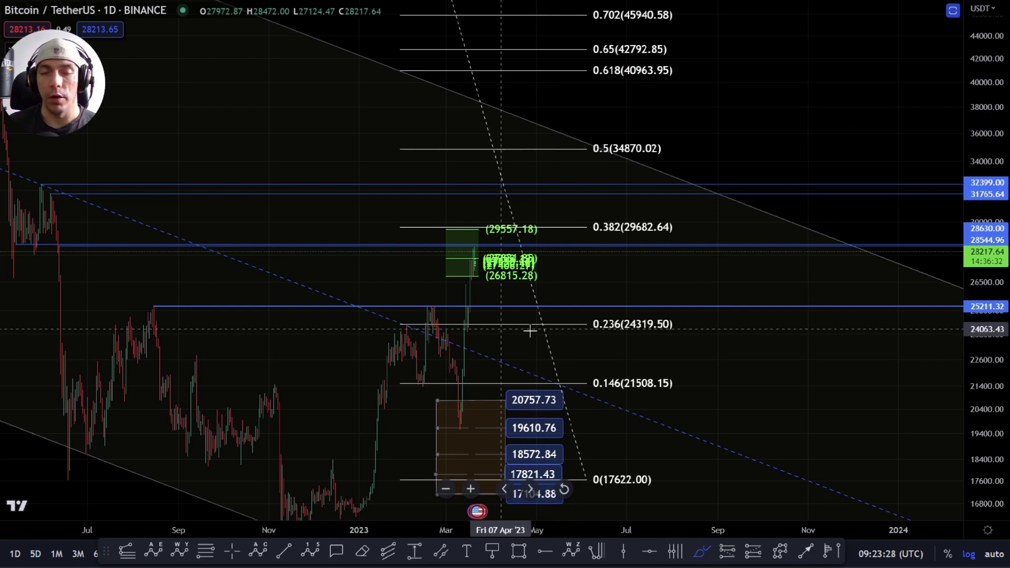
- Sketch a brush path from the June 2022 low through 25211, the November low and 28500 to below 13000, adding and deleting the February–March swing
drag(311, 367, 421, 240)
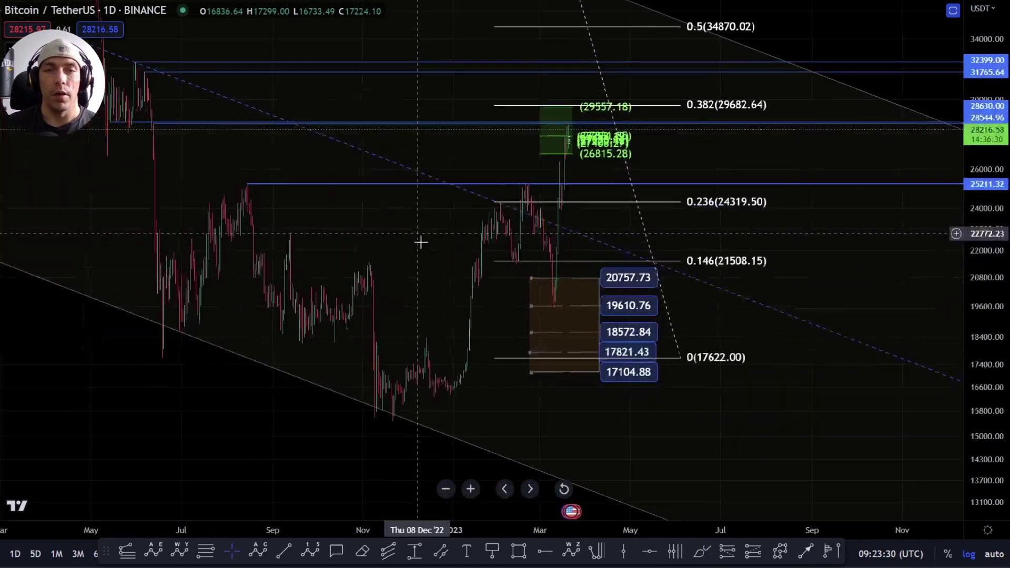
click(702, 550)
mouse_move(184, 369)
mouse_down()
mouse_move(274, 187)
mouse_move(406, 418)
mouse_move(528, 221)
mouse_move(562, 124)
mouse_move(541, 109)
mouse_move(619, 131)
mouse_move(806, 562)
mouse_up()
key(ctrl+z)
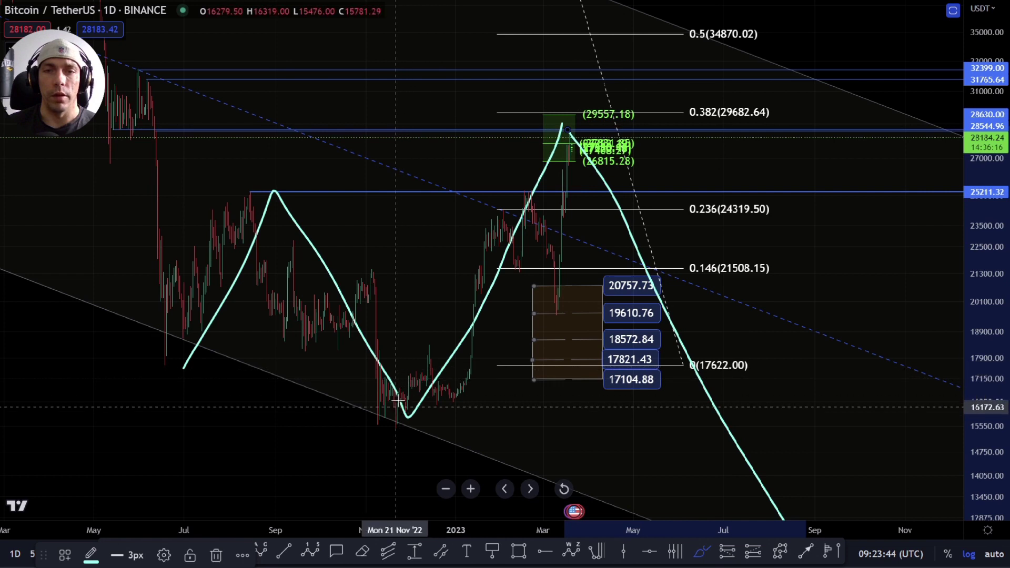
mouse_move(529, 195)
mouse_down()
mouse_move(552, 226)
mouse_move(572, 232)
mouse_move(573, 122)
mouse_up()
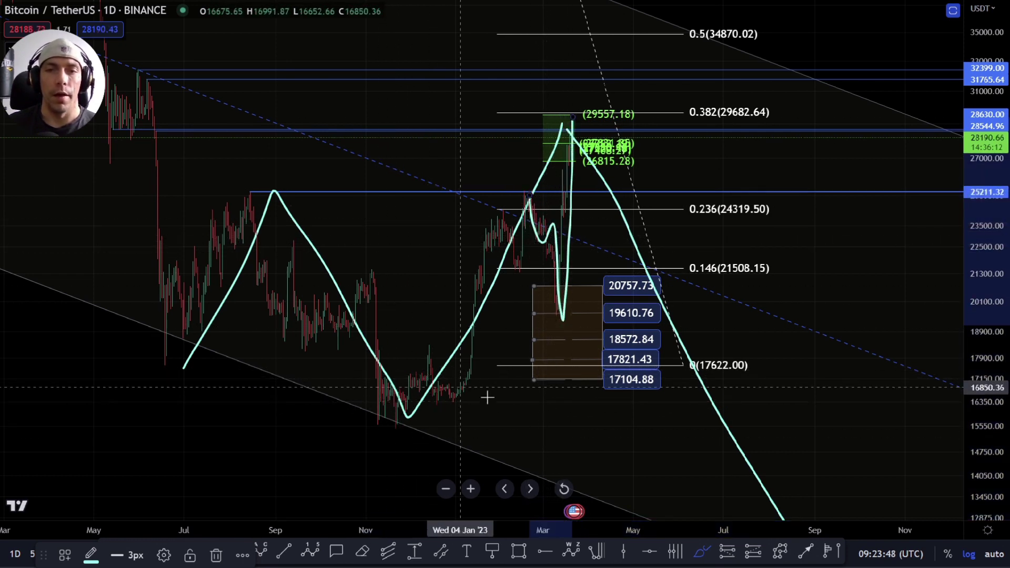
key(Delete)
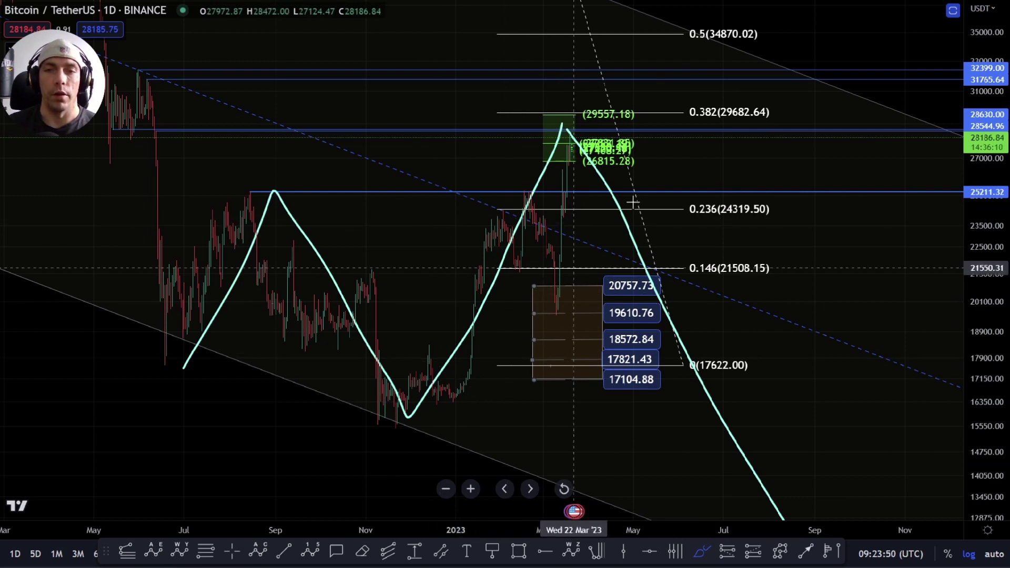
- Sketch a brush line from the November 2022 low up to about 24000, and undo all brush paths on the chart
drag(396, 419, 510, 214)
key(ctrl+z)
key(ctrl+z)
key(ctrl+z)
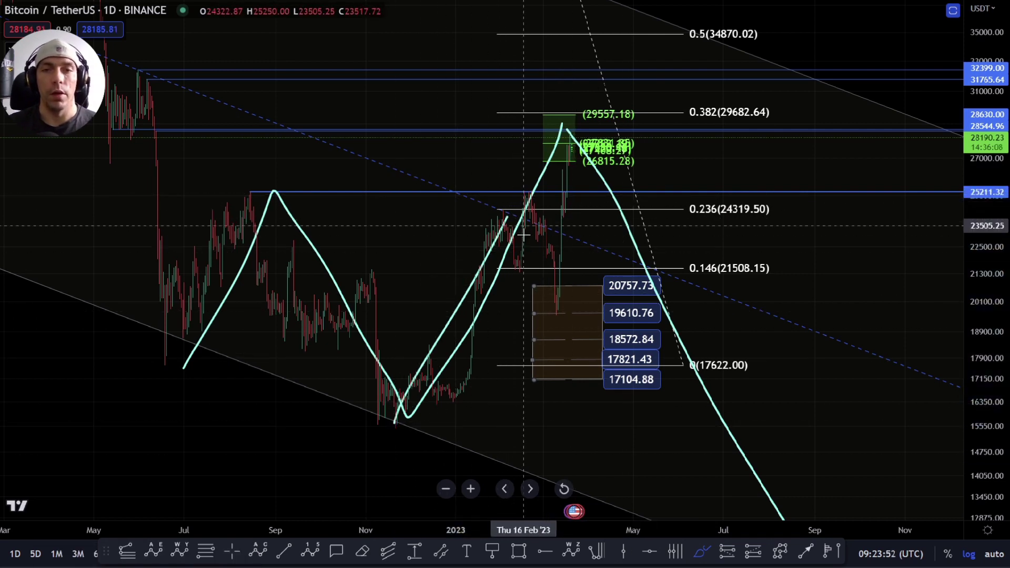
- Sketch a three-wave rise from the November 2022 low to about 28200 and a fall to about 12800 by October 2023, and undo both
mouse_move(412, 409)
mouse_down()
mouse_move(368, 405)
mouse_move(484, 264)
mouse_move(515, 197)
mouse_move(561, 319)
mouse_move(592, 136)
mouse_up()
key(ctrl+z)
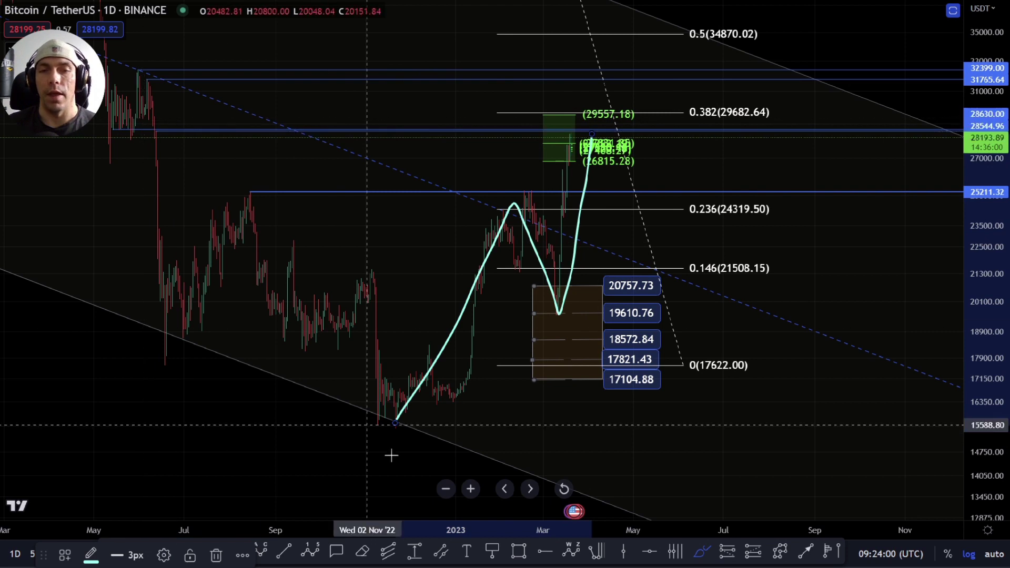
drag(595, 131, 874, 521)
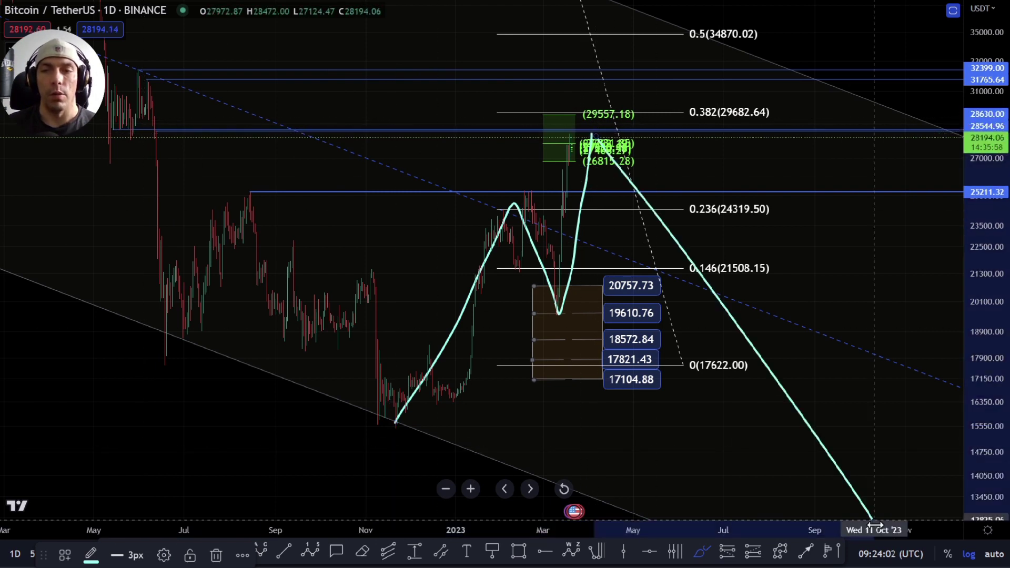
key(ctrl+z)
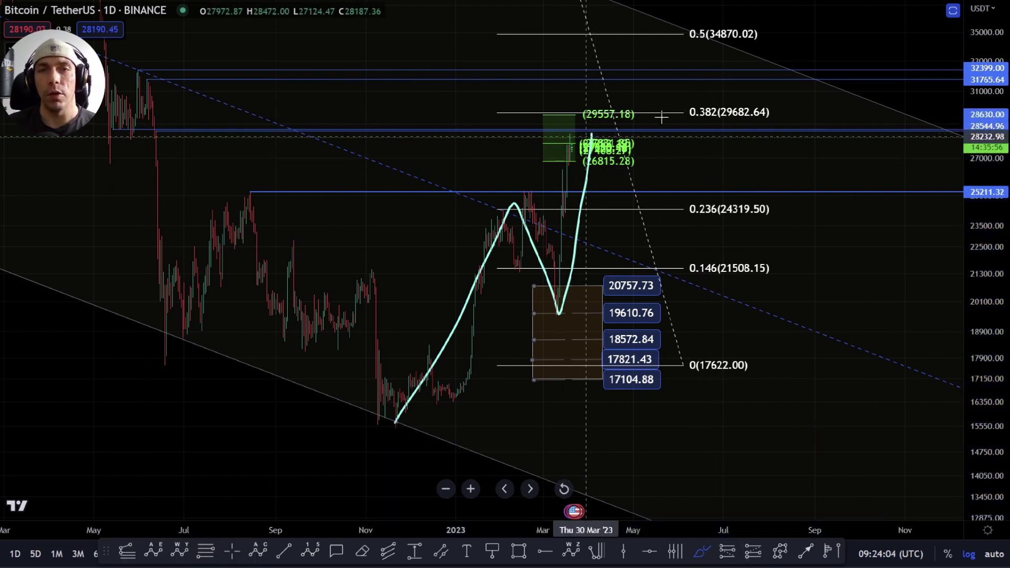
key(ctrl+z)
scroll(606, 262, up, 4)
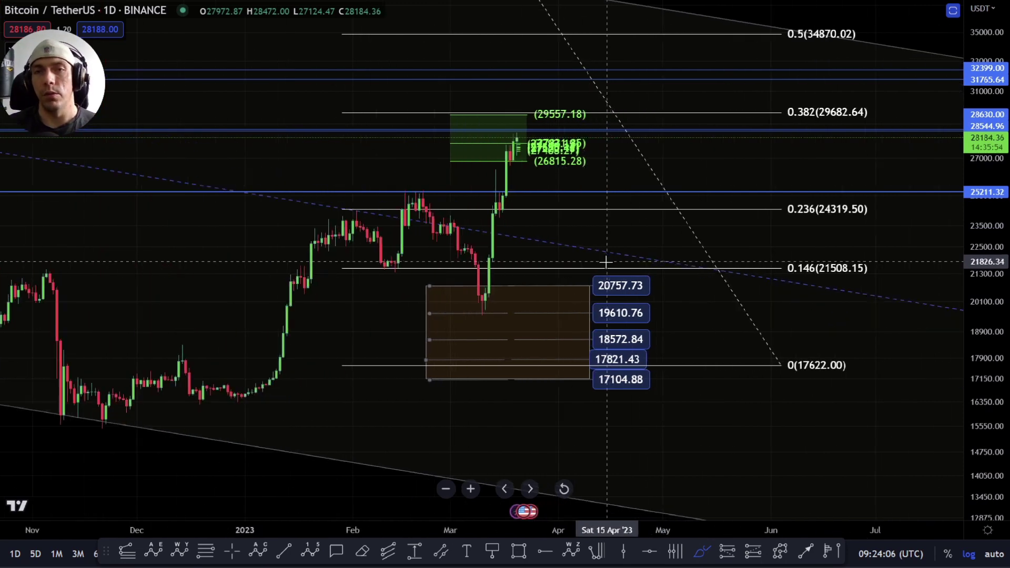
key(Escape)
drag(583, 226, 508, 230)
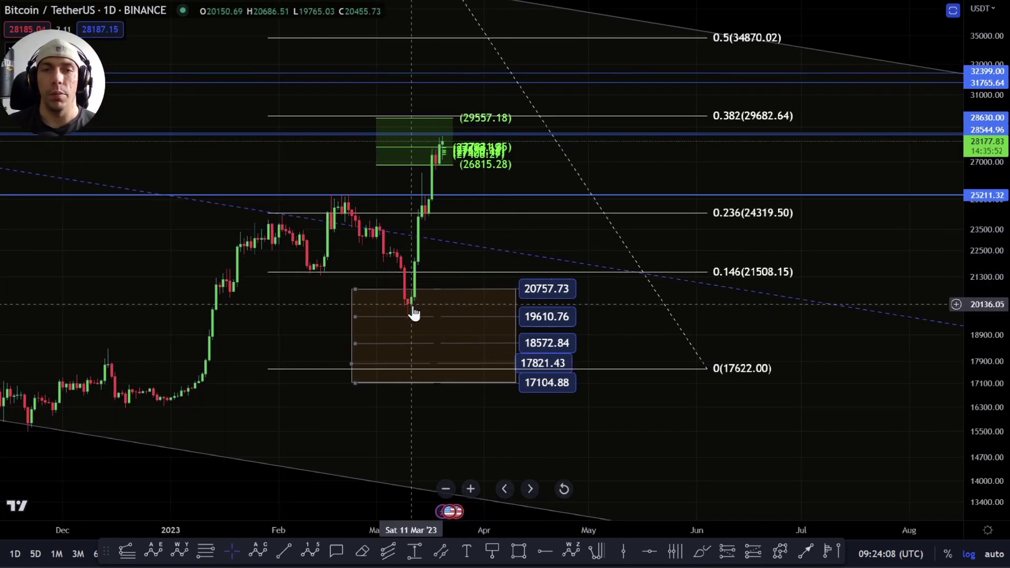
scroll(410, 311, up, 1)
drag(998, 305, 999, 216)
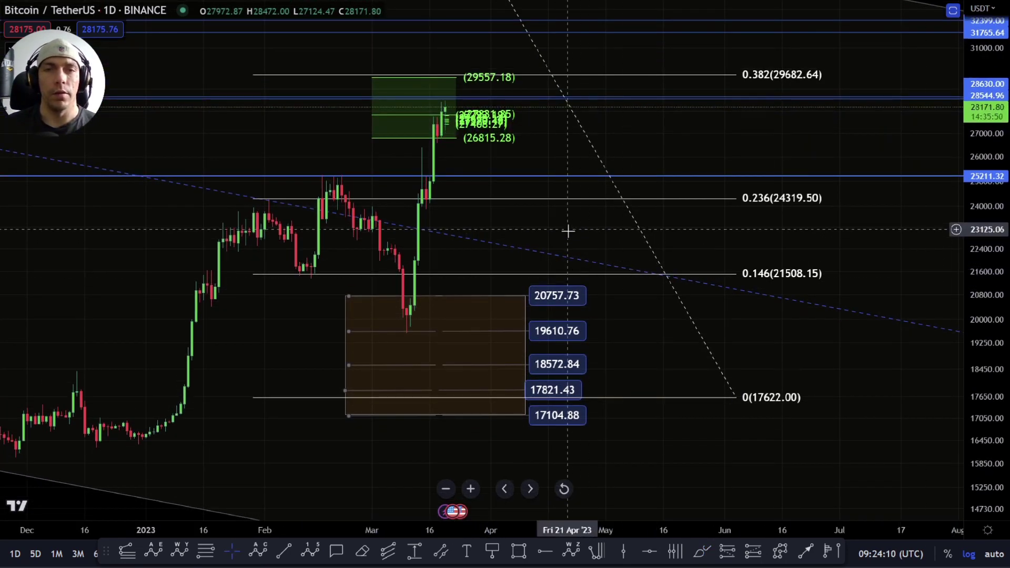
drag(416, 268, 425, 330)
scroll(586, 266, down, 3)
scroll(1003, 207, up, 2)
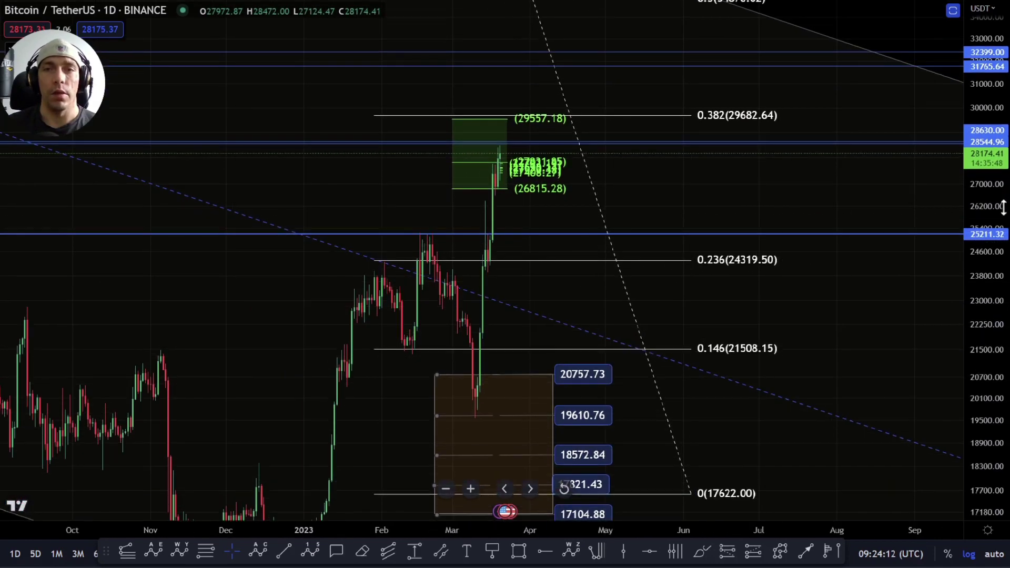
drag(551, 194, 525, 257)
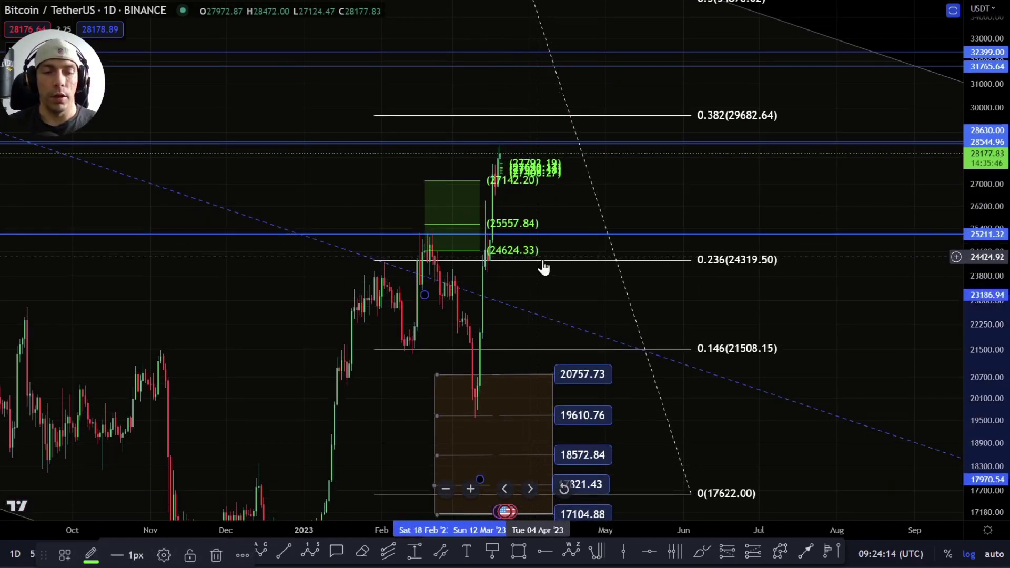
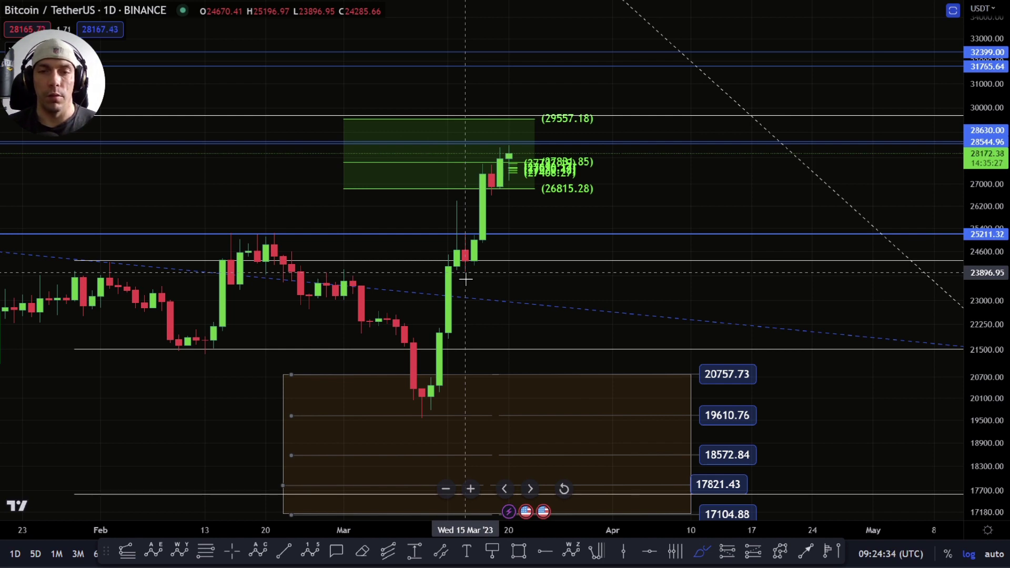
- Switch the chart to the 4-hour interval and show the "mi break out" drawing group
text(4)
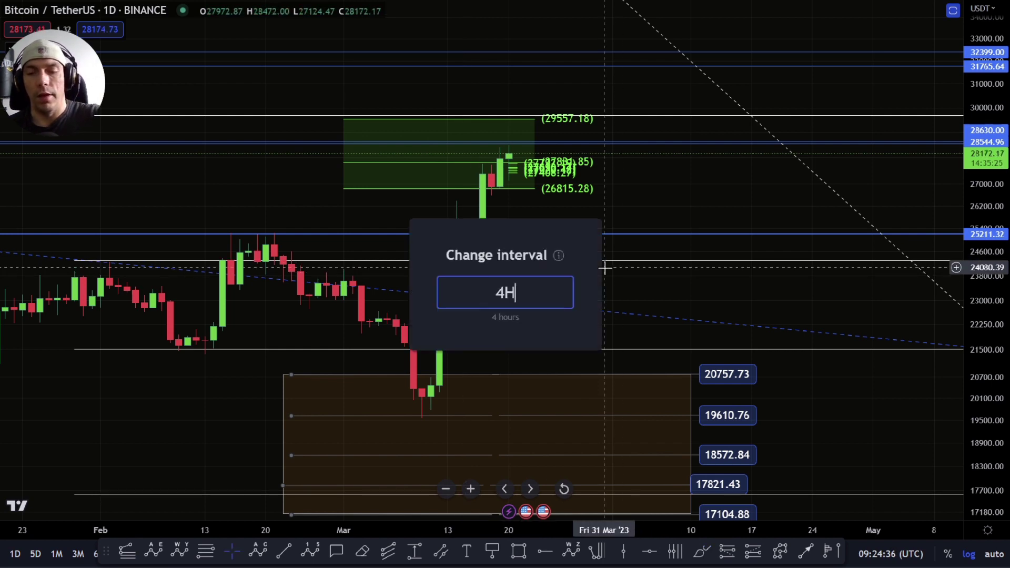
text(H)
key(Return)
scroll(463, 295, up, 5)
right_click(465, 342)
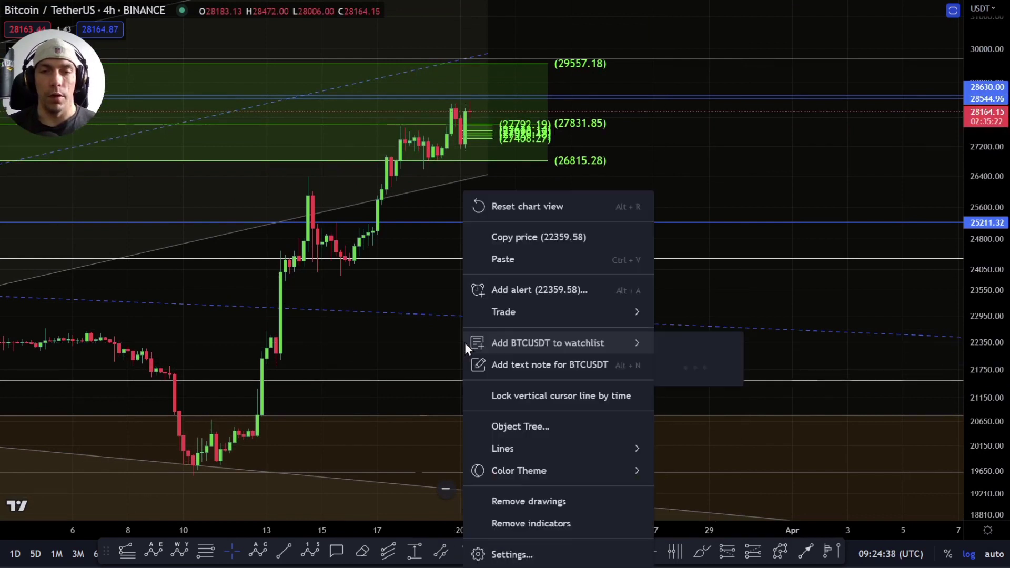
click(521, 426)
scroll(432, 347, down, 5)
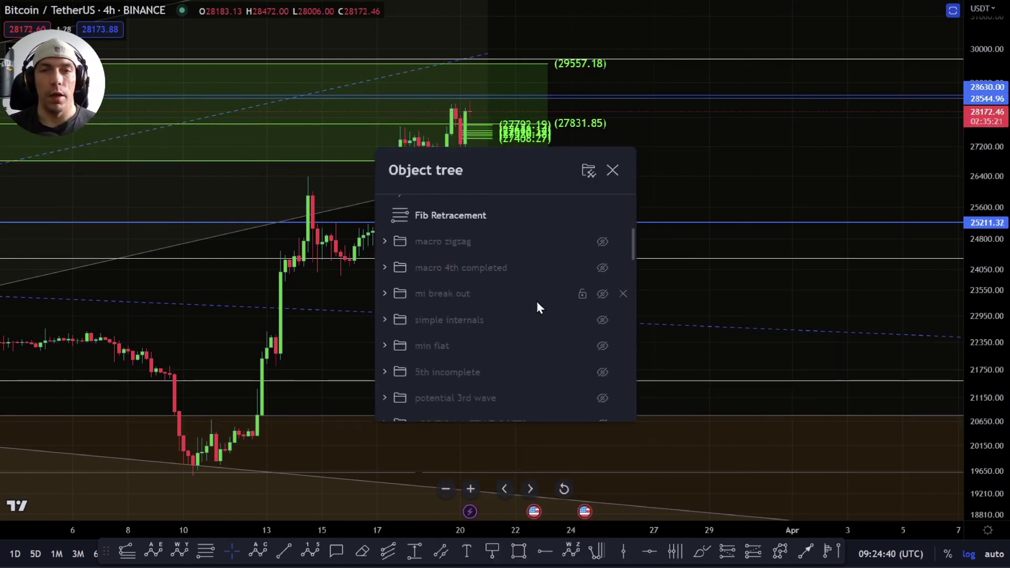
click(603, 294)
key(Escape)
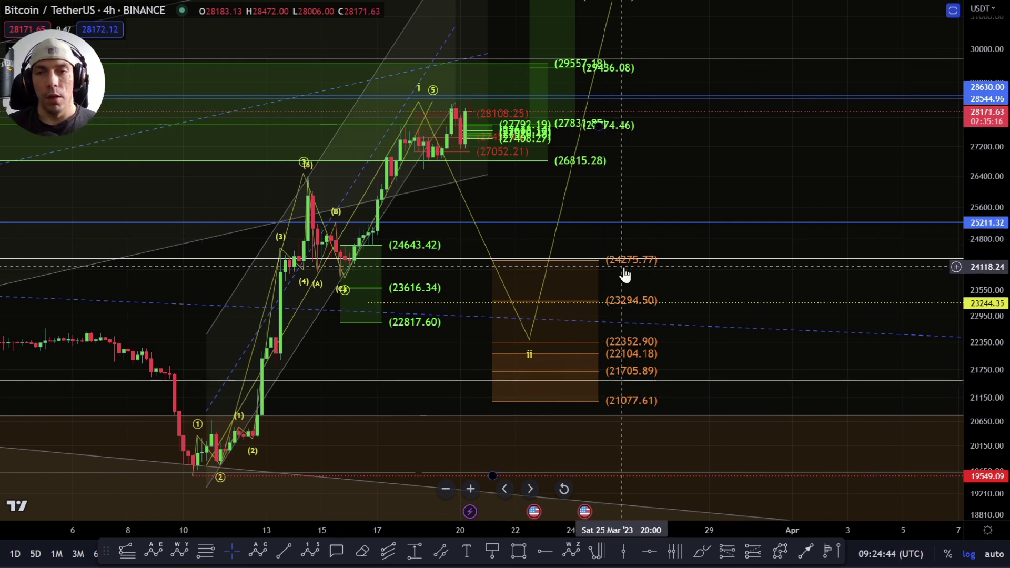
click(622, 305)
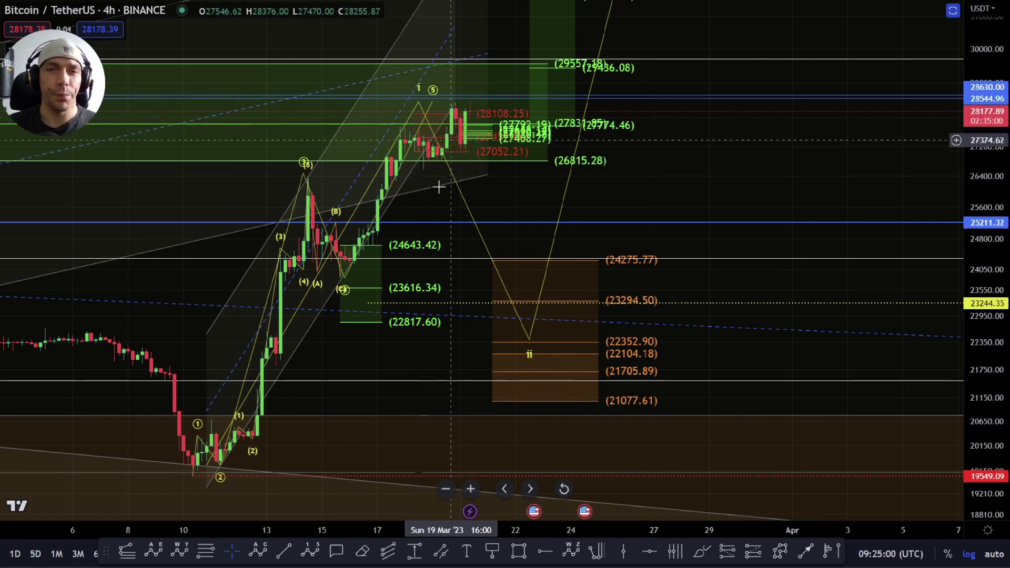
- Switch the Bitcoin chart to the 1-hour interval
scroll(442, 189, up, 3)
text(1H)
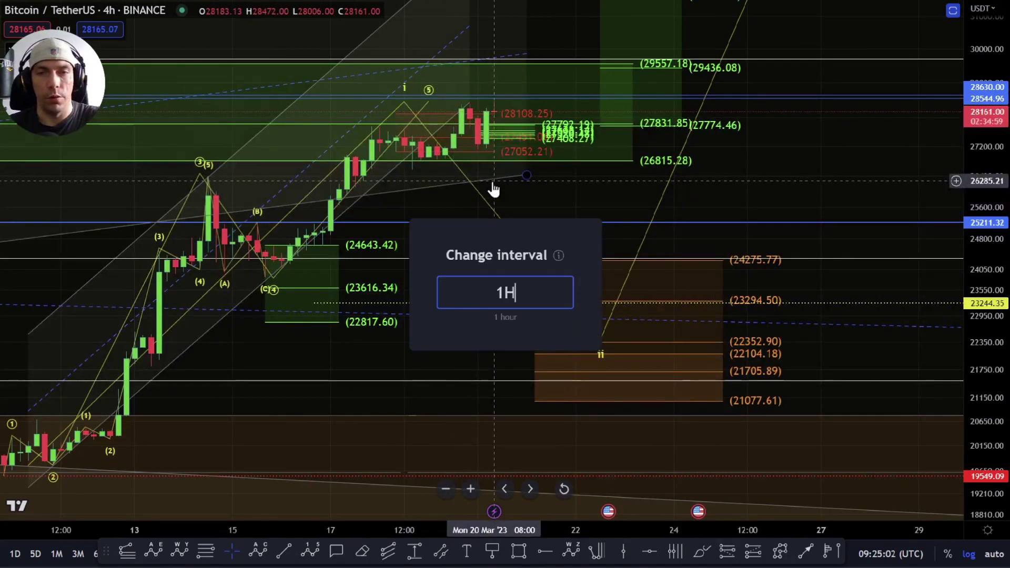
key(Return)
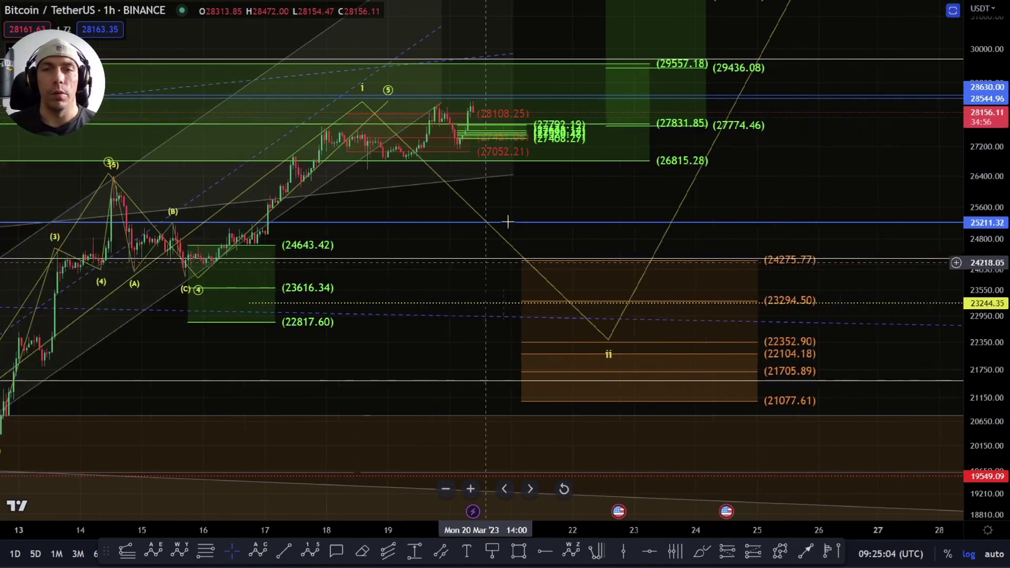
- Hide the "mi break out" drawing group on the chart
right_click(520, 223)
click(534, 425)
scroll(520, 317, down, 3)
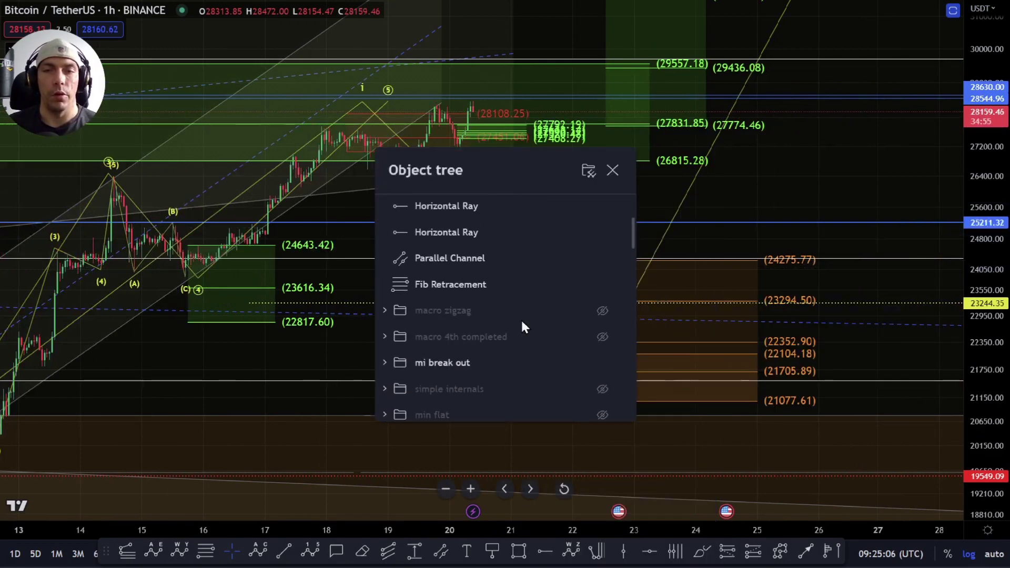
click(602, 363)
click(612, 170)
- Sketch with the brush a rise from about 24100 to 28400 falling to about 25500, then a flat line at about 28400, removing both
drag(636, 196, 661, 268)
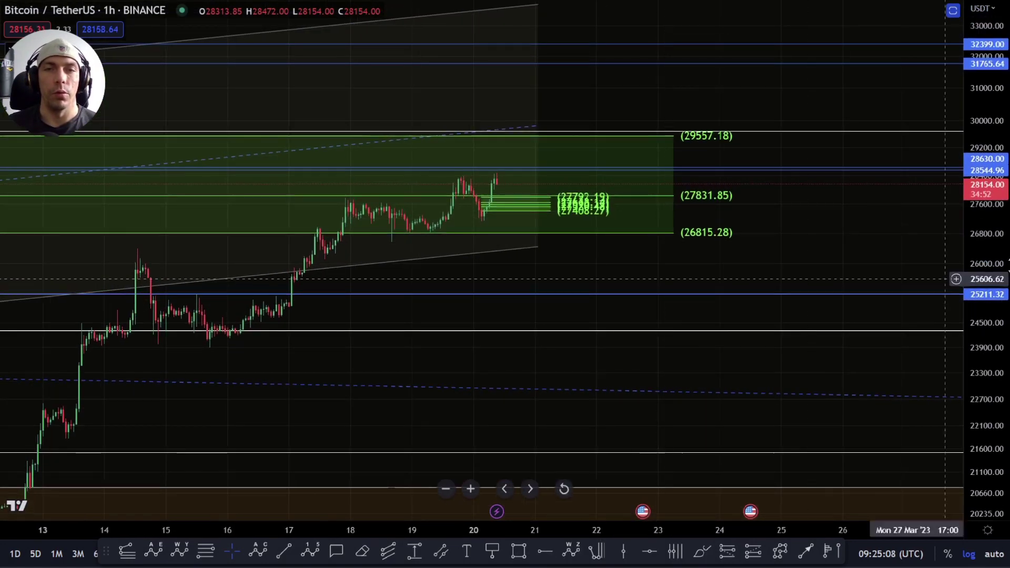
drag(997, 352, 995, 195)
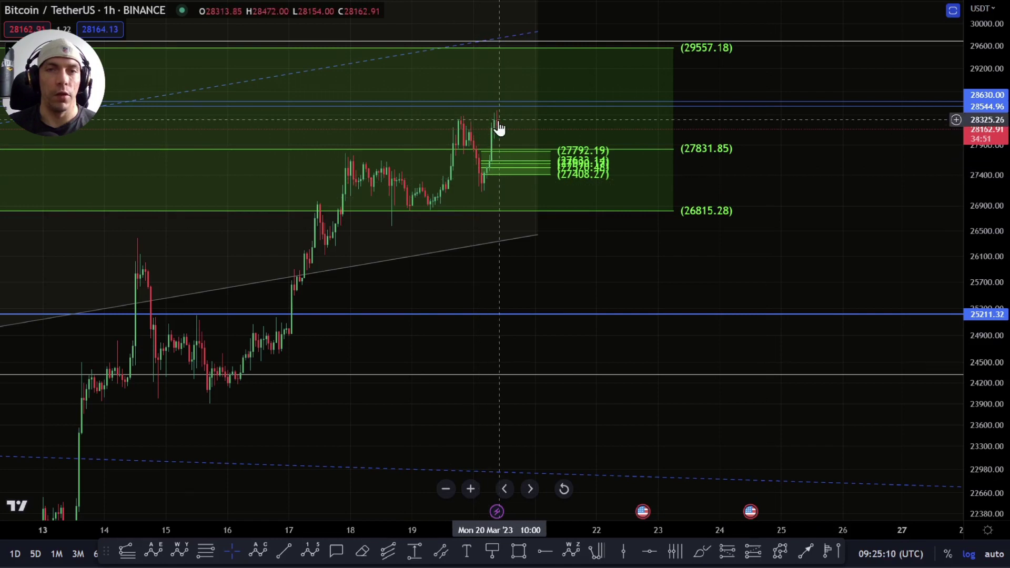
drag(696, 195, 707, 244)
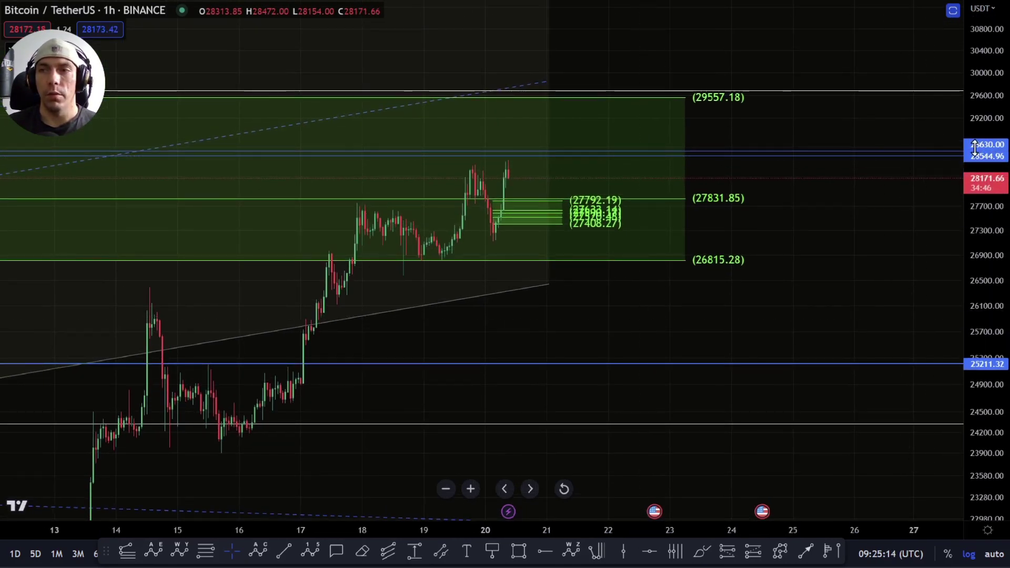
scroll(635, 192, down, 4)
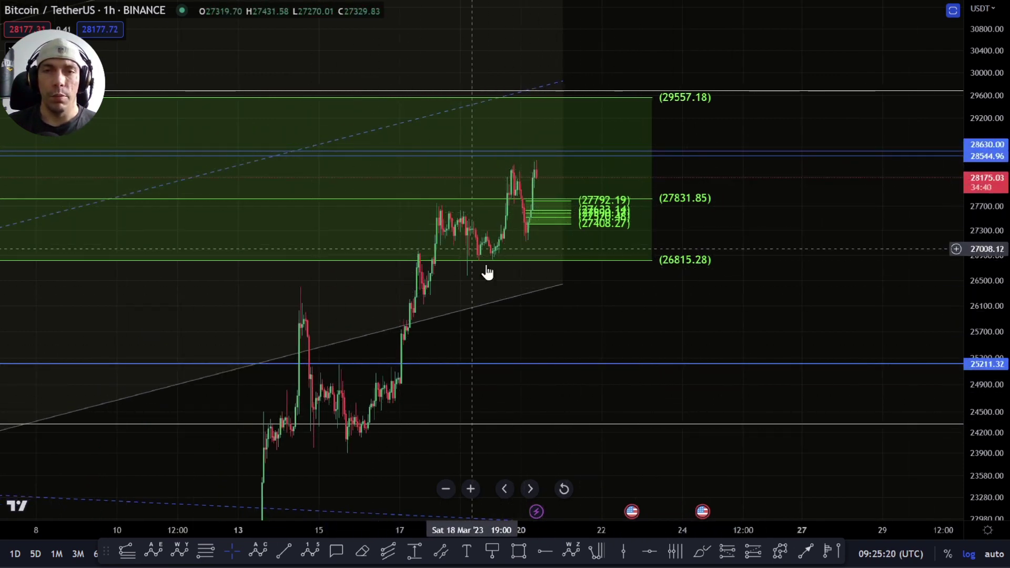
drag(632, 308, 594, 272)
click(695, 551)
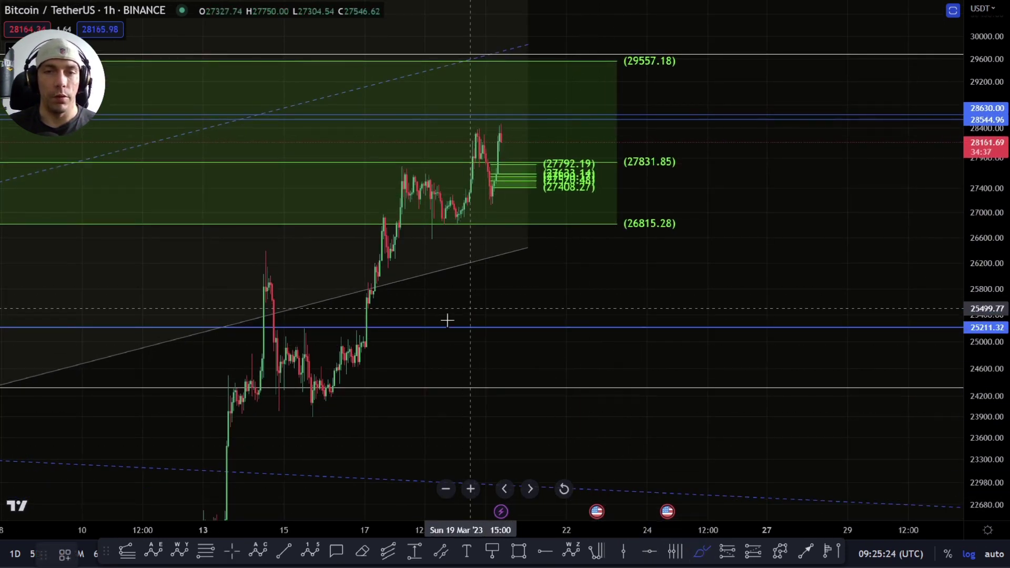
mouse_move(331, 402)
mouse_down()
mouse_move(465, 127)
mouse_move(590, 306)
mouse_up()
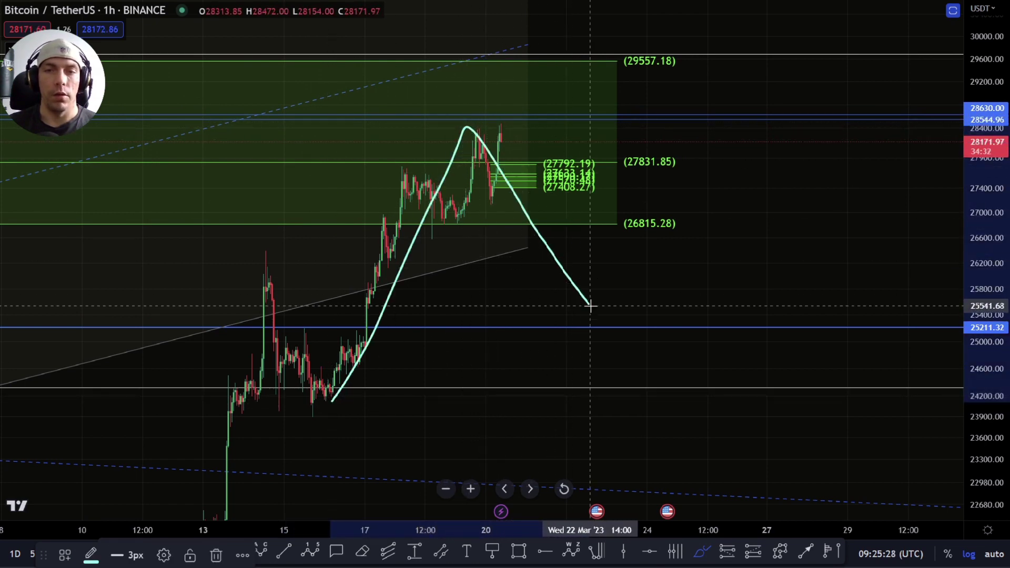
mouse_move(656, 286)
mouse_down()
mouse_move(581, 354)
mouse_move(665, 349)
mouse_move(641, 264)
mouse_up()
key(Delete)
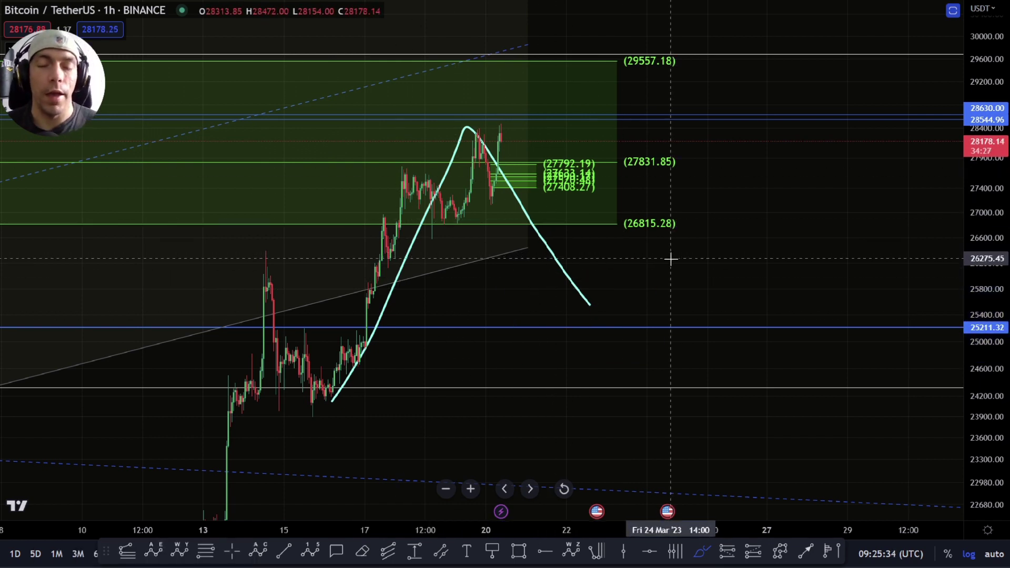
key(ctrl+z)
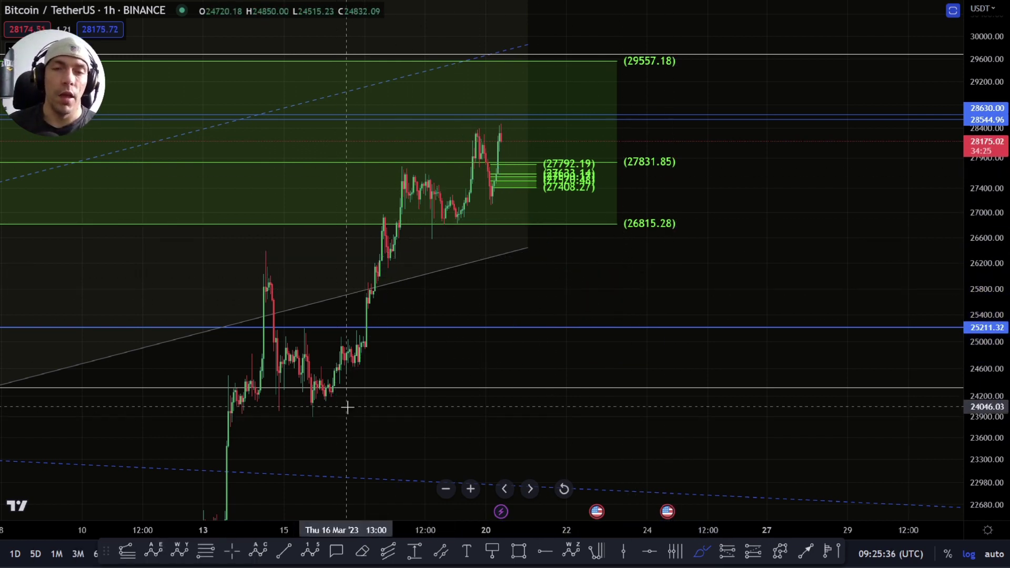
drag(433, 127, 567, 130)
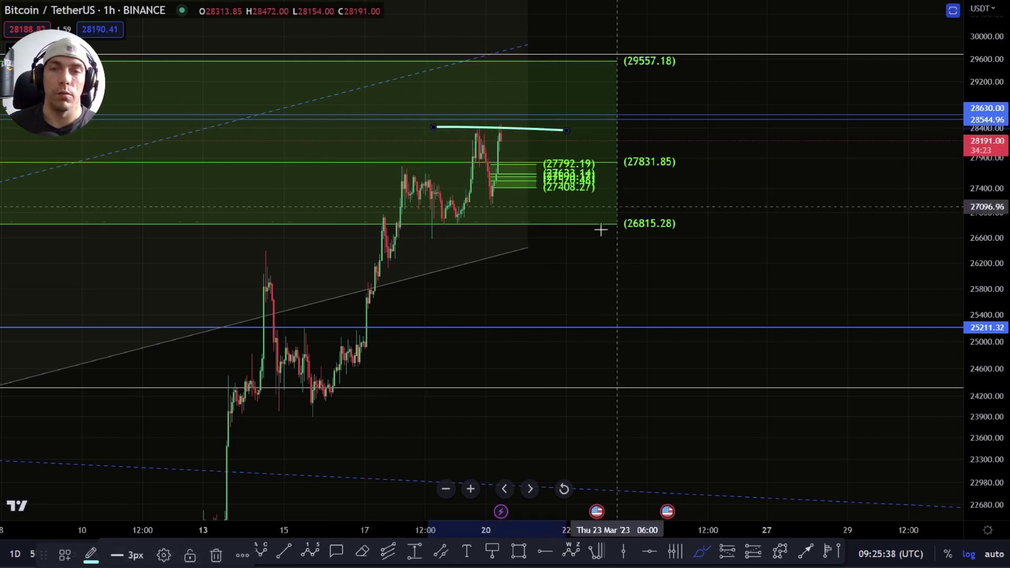
key(Delete)
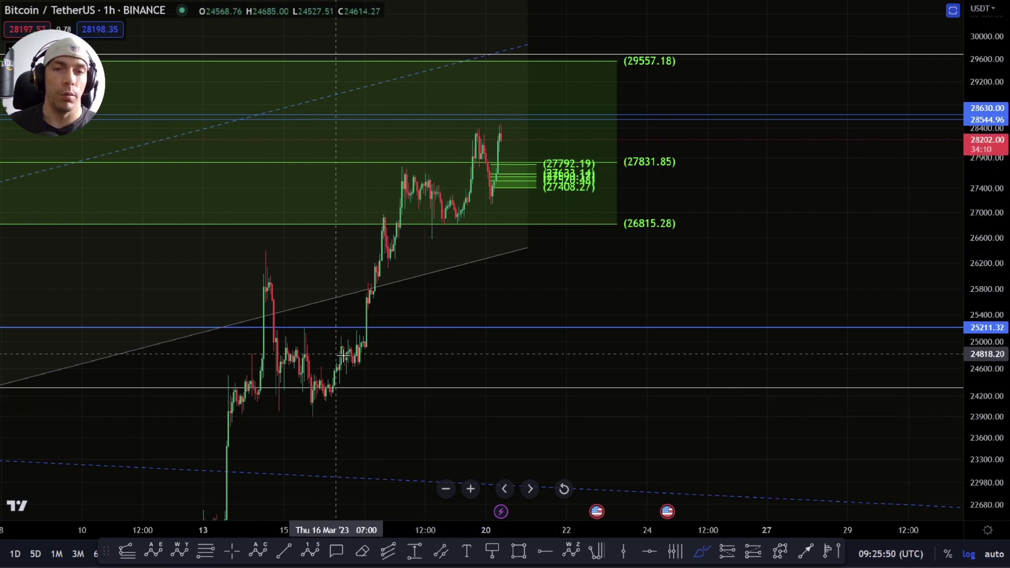
- Show the "simple internals" drawing group on the hourly chart, moving the object list clear of the candles
right_click(505, 286)
click(564, 427)
scroll(547, 347, down, 3)
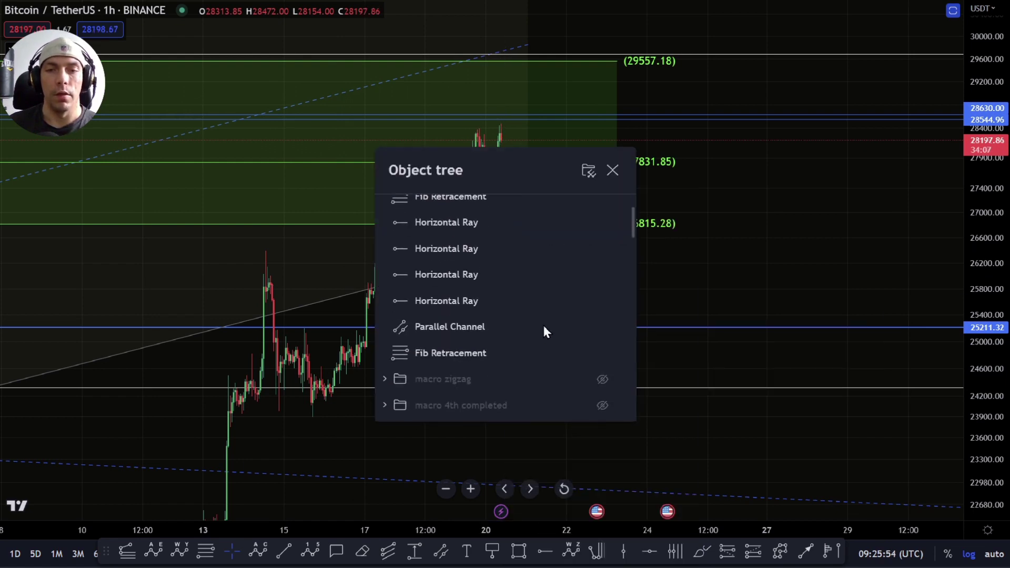
scroll(598, 316, down, 2)
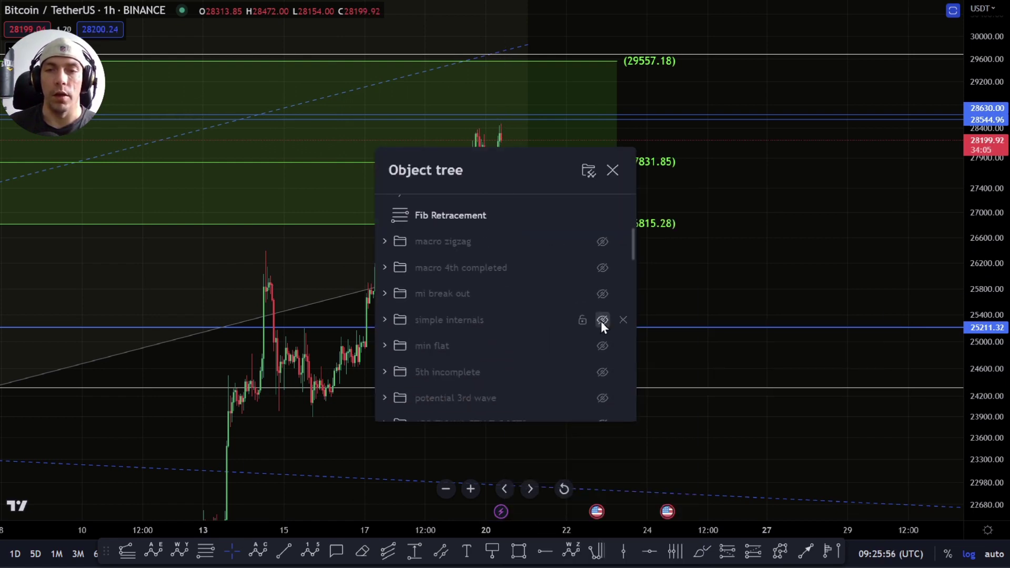
click(603, 320)
drag(566, 155, 869, 158)
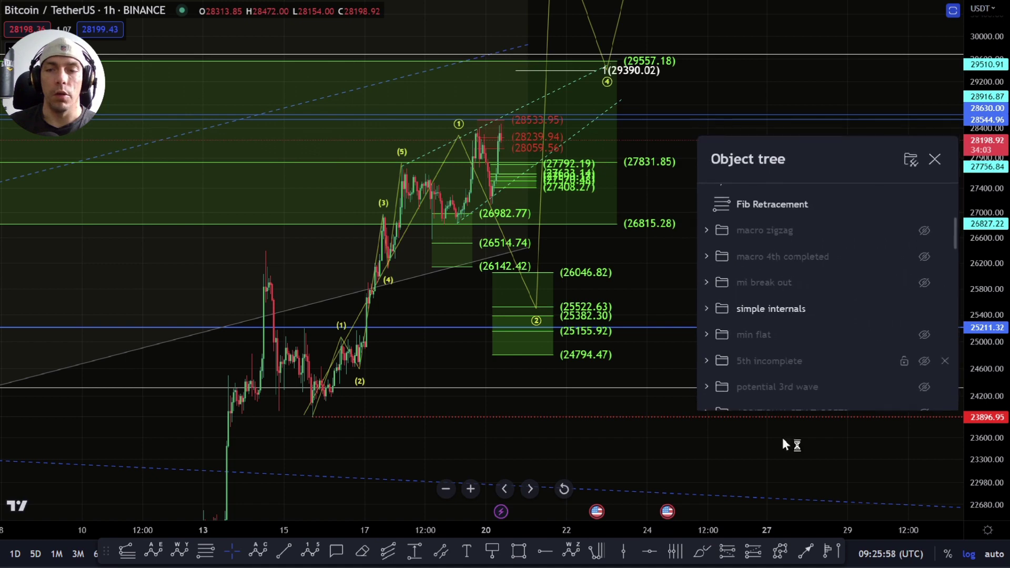
- Sketch a brush path from the wave (4) low near 26250 up to about 29300, and delete it
click(707, 553)
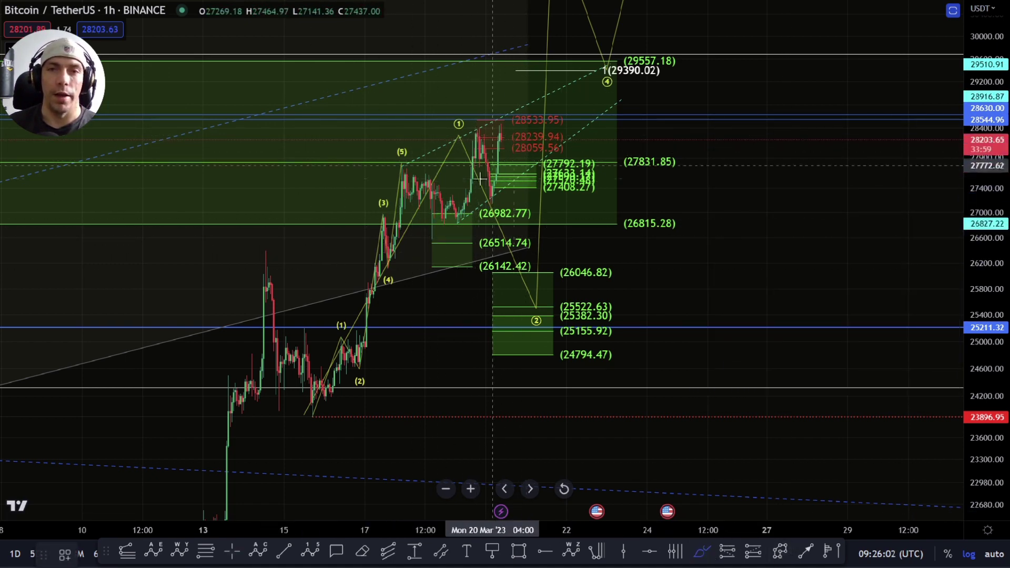
mouse_move(394, 259)
mouse_down()
mouse_move(466, 140)
mouse_move(492, 200)
mouse_move(502, 134)
mouse_move(523, 167)
mouse_move(534, 86)
mouse_move(567, 141)
mouse_move(573, 77)
mouse_up()
key(Delete)
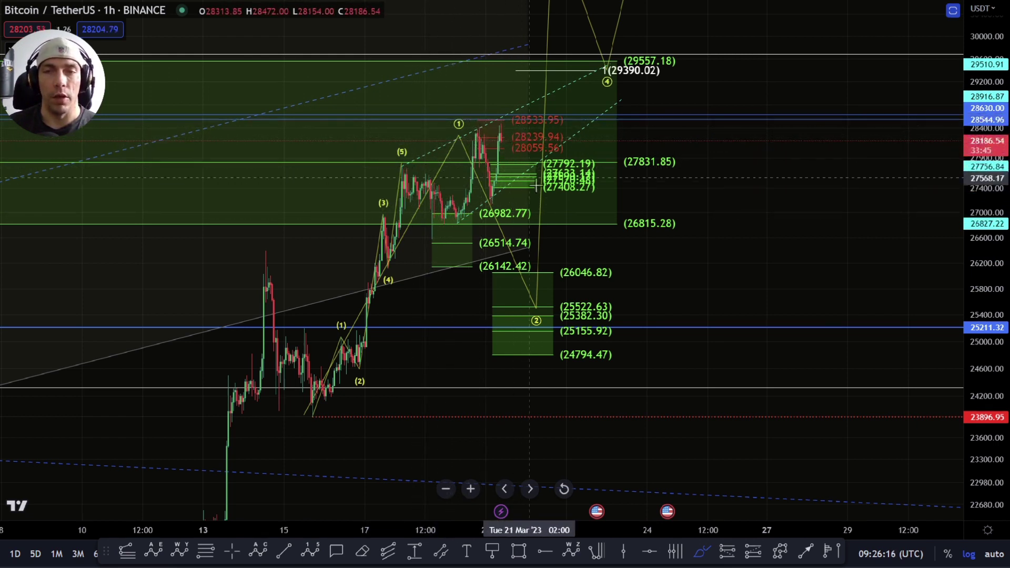
key(Escape)
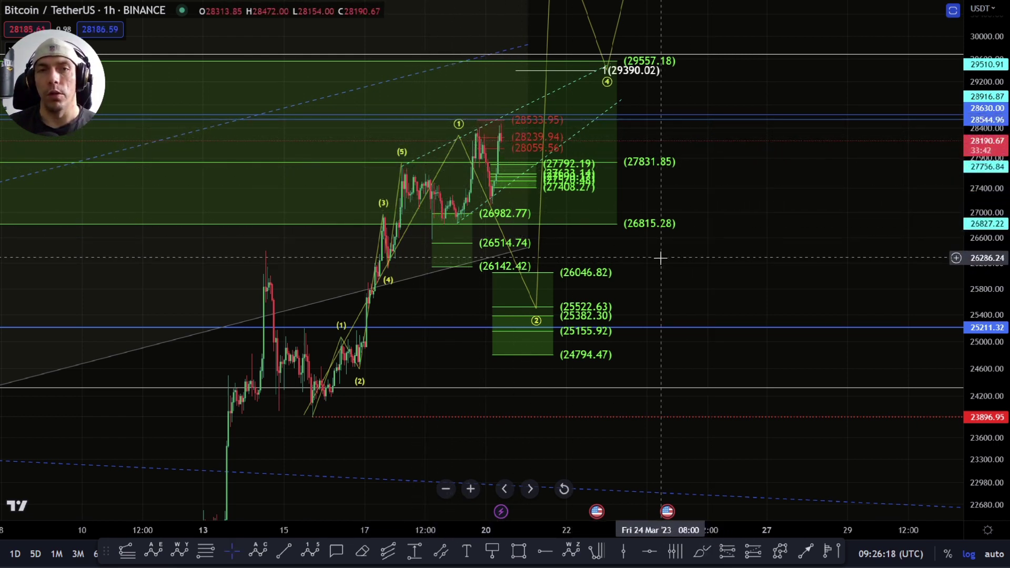